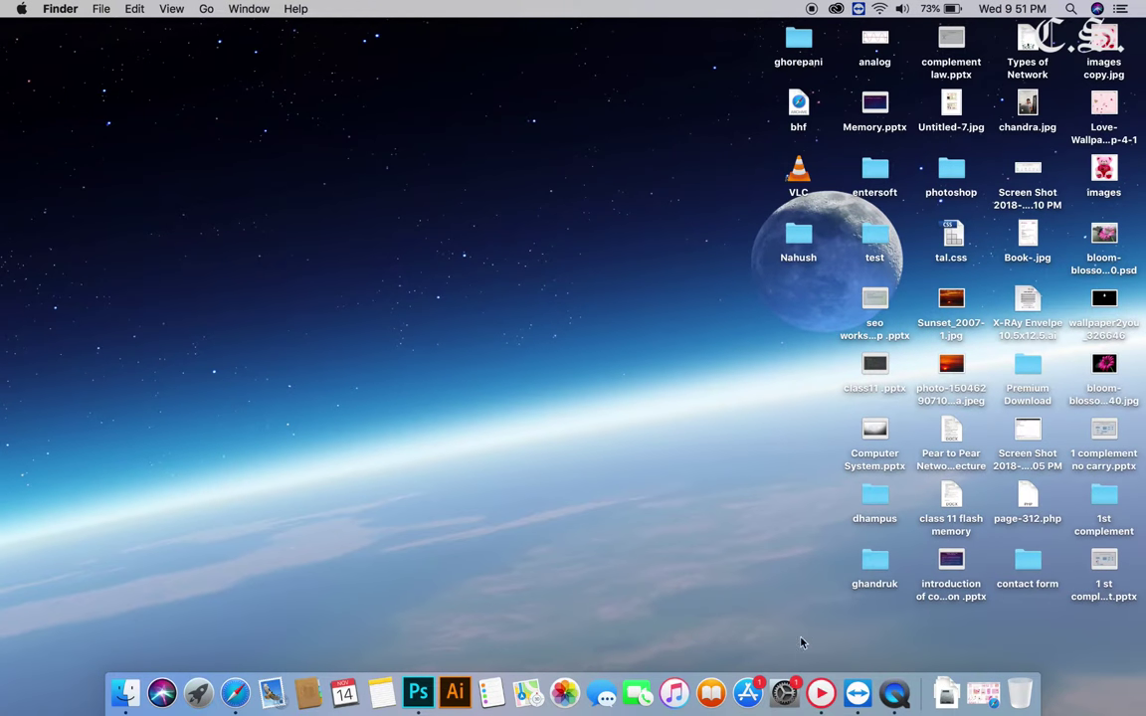
Drag bloom-blossom-close-up-87840.jpg from the desktop onto Photoshop in the Dock to open it
click(428, 693)
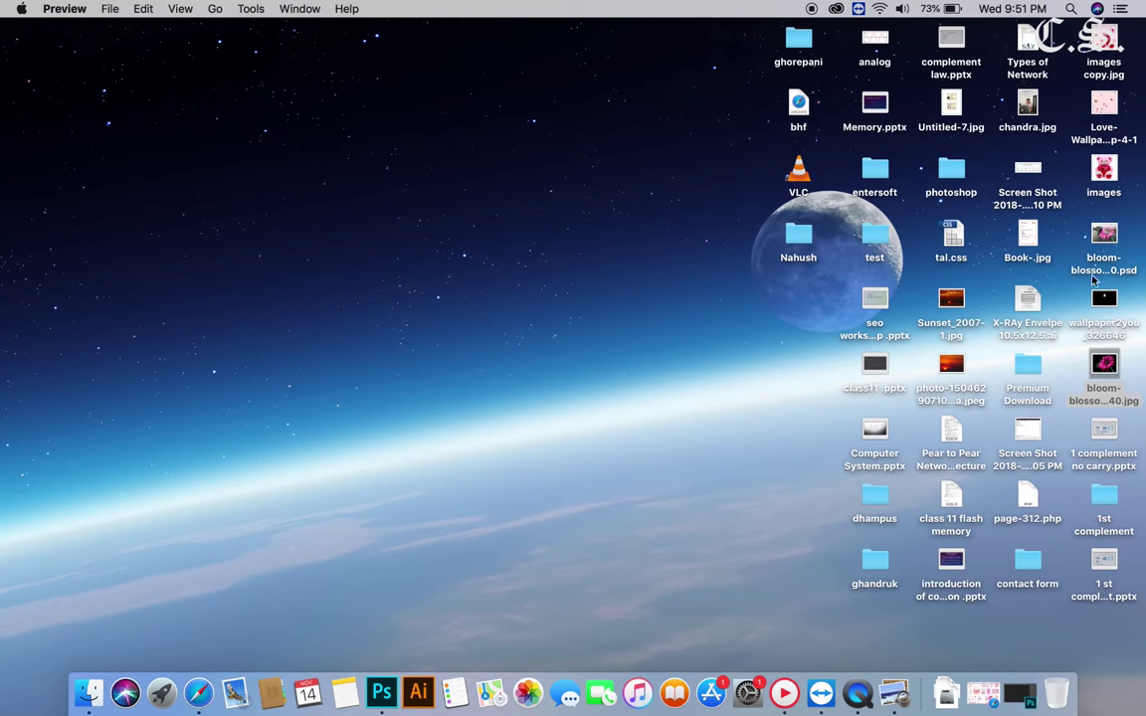
drag(1104, 368, 381, 679)
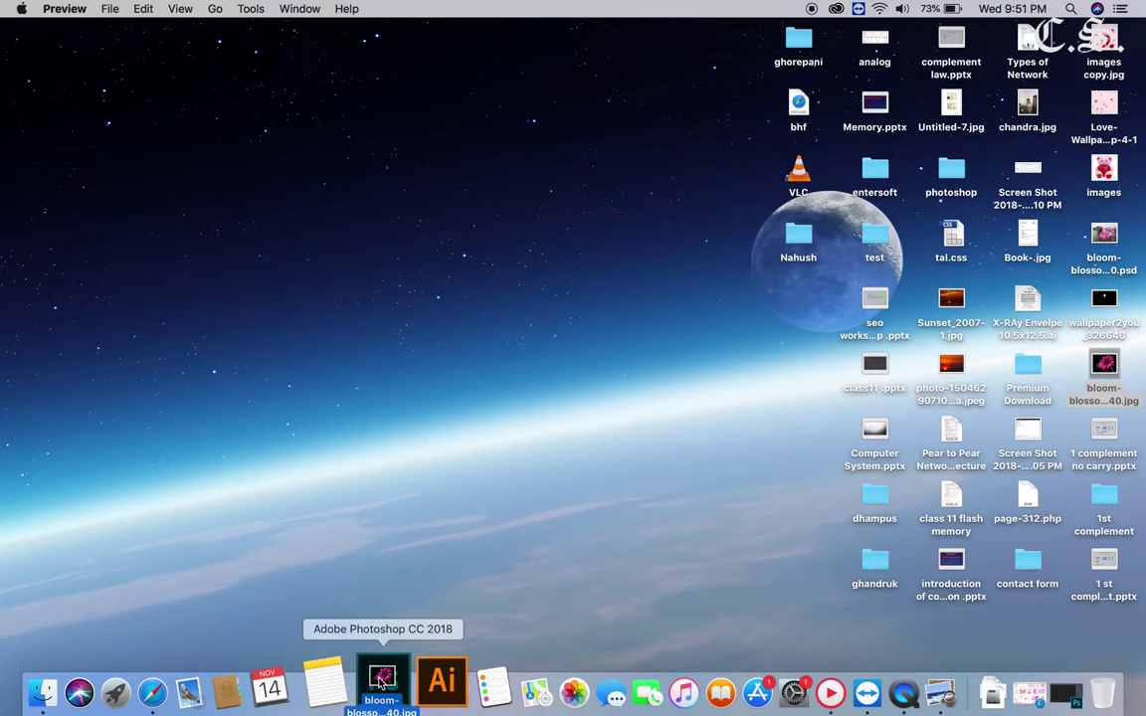
drag(381, 680, 383, 678)
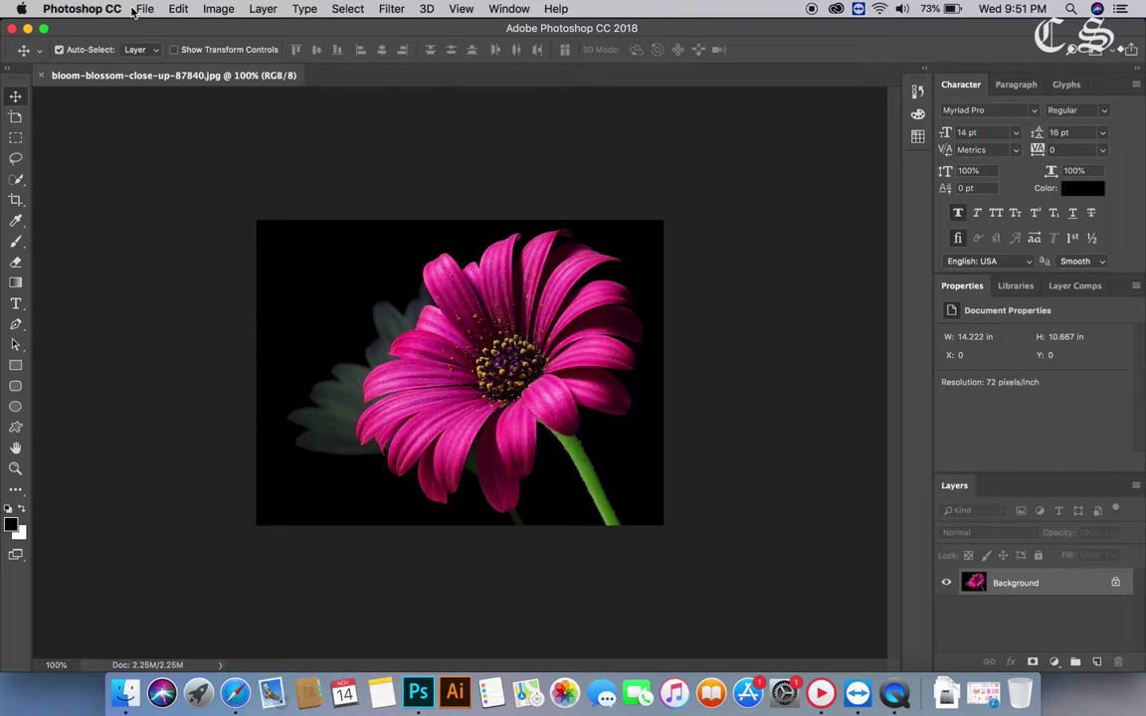
click(144, 10)
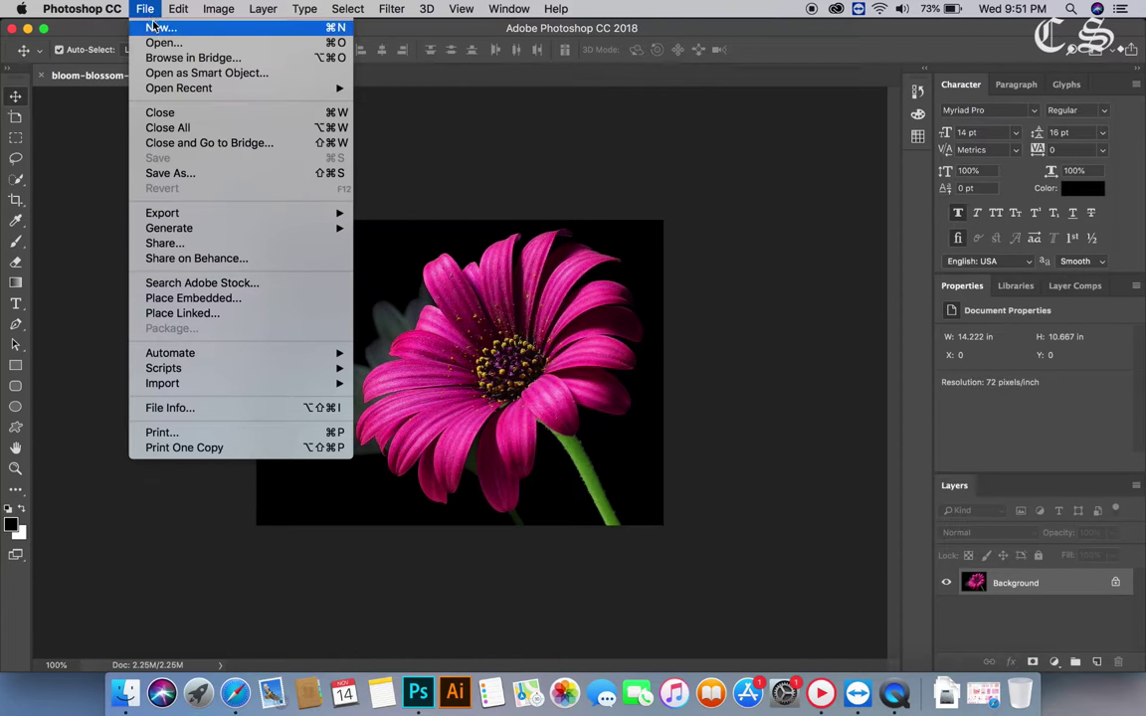
click(155, 42)
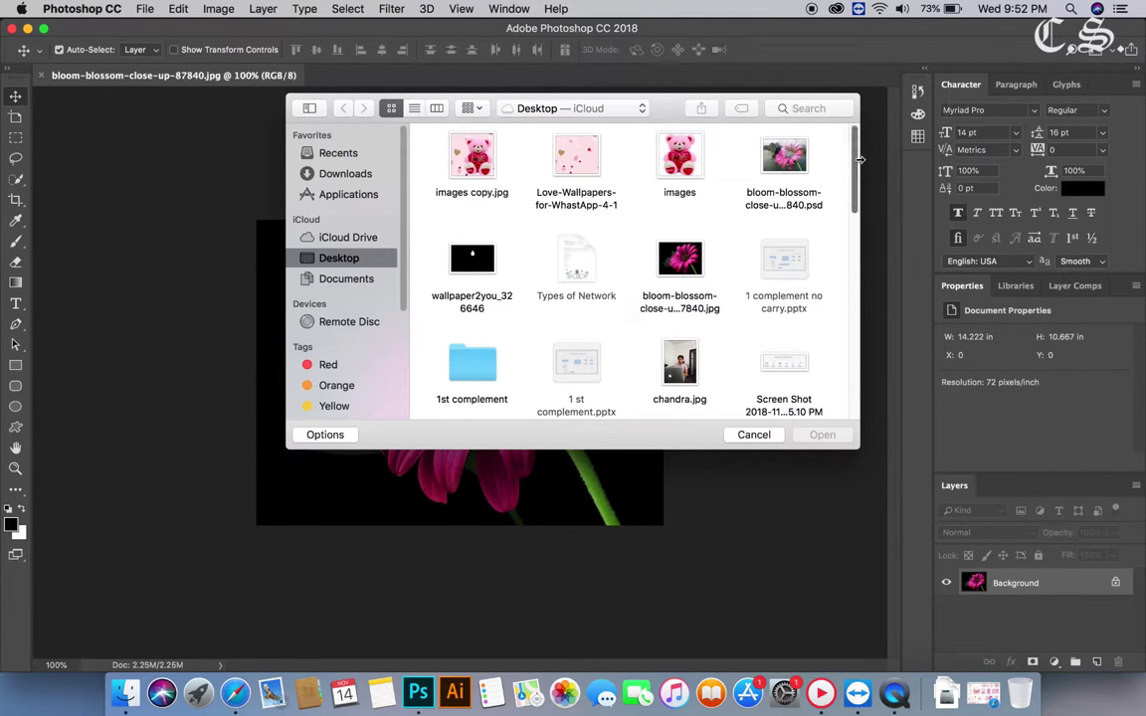
scroll(768, 183, down, 2)
scroll(768, 229, down, 2)
scroll(756, 270, down, 2)
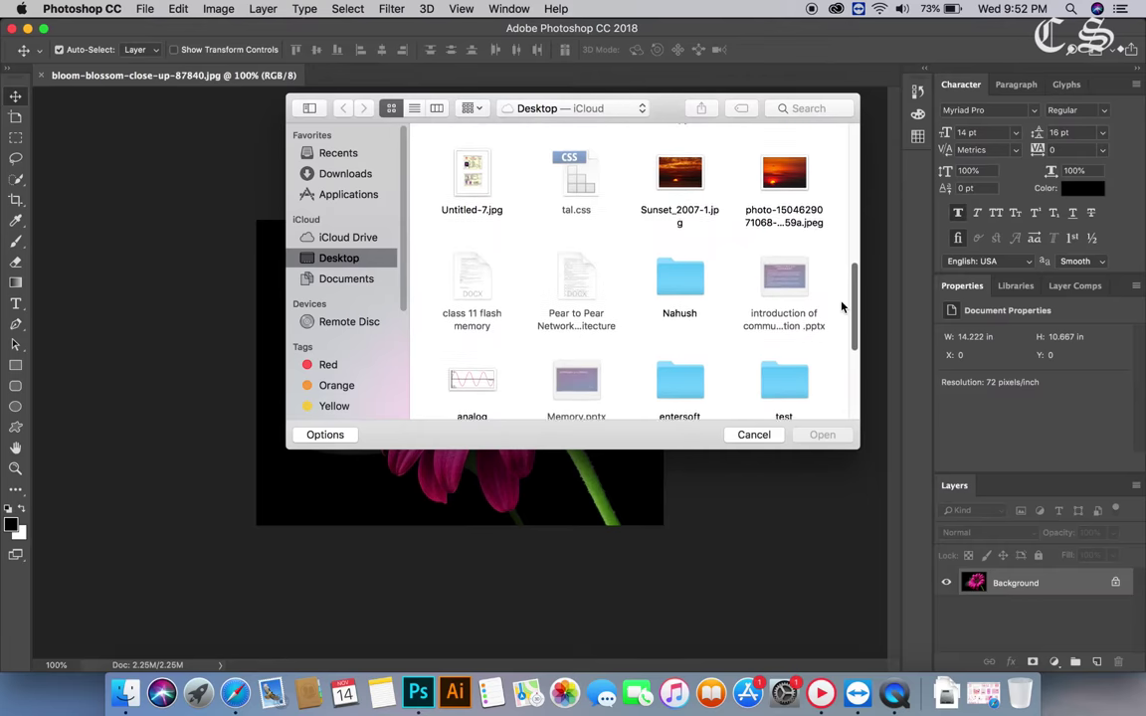
scroll(757, 269, up, 6)
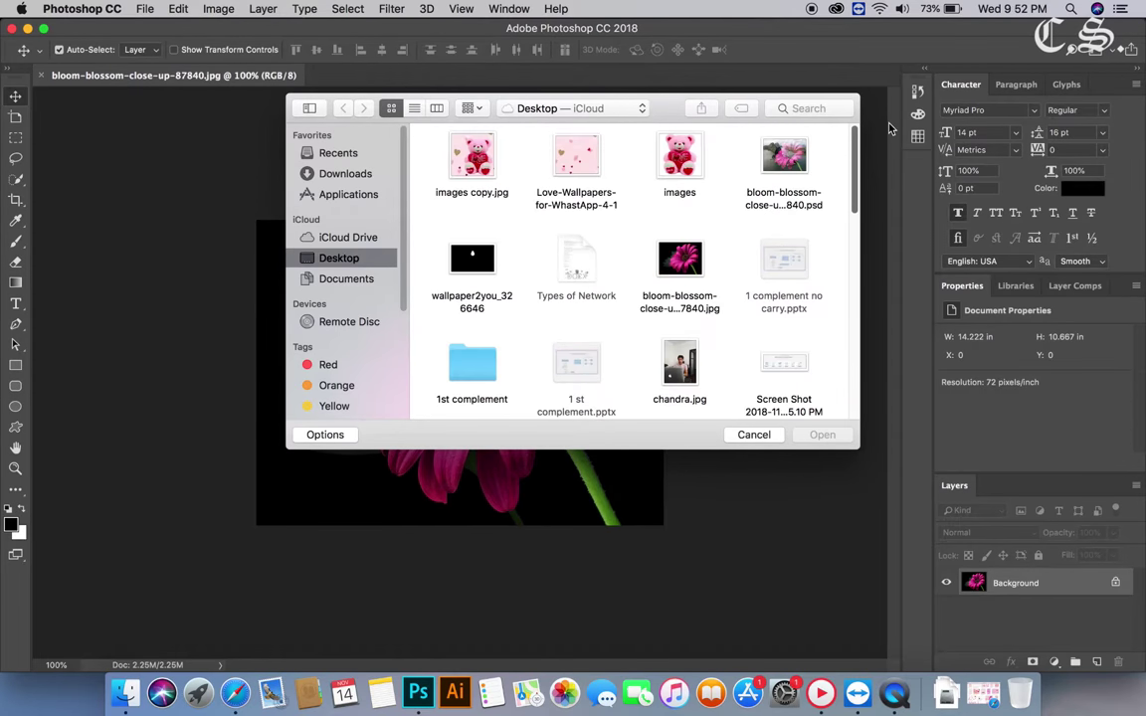
click(683, 259)
Convert the Background to Layer 0, cancelling Layer Style, and duplicate it as Layer 0 copy
click(738, 441)
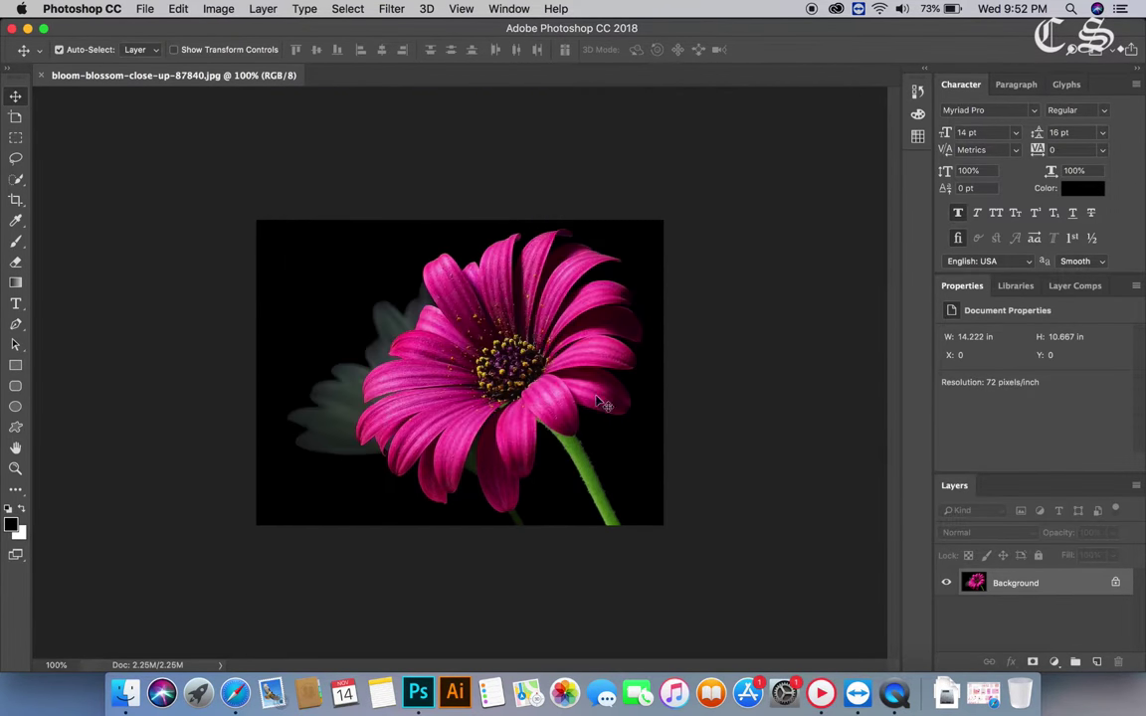
click(1116, 580)
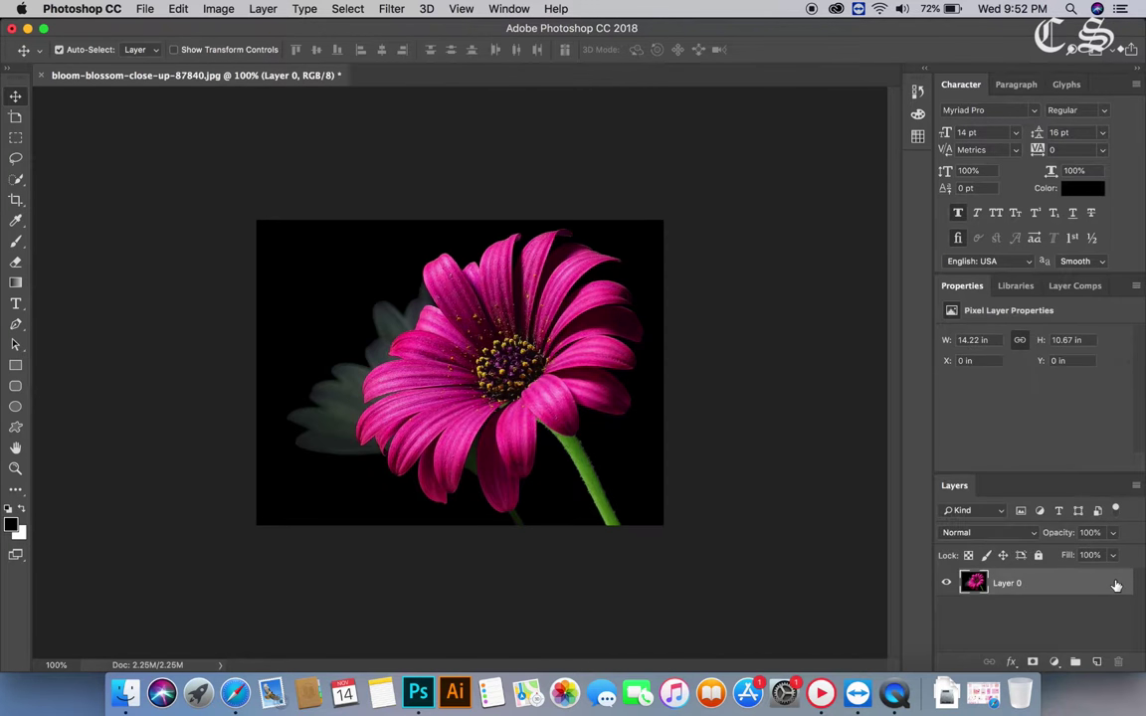
double_click(1074, 583)
click(848, 198)
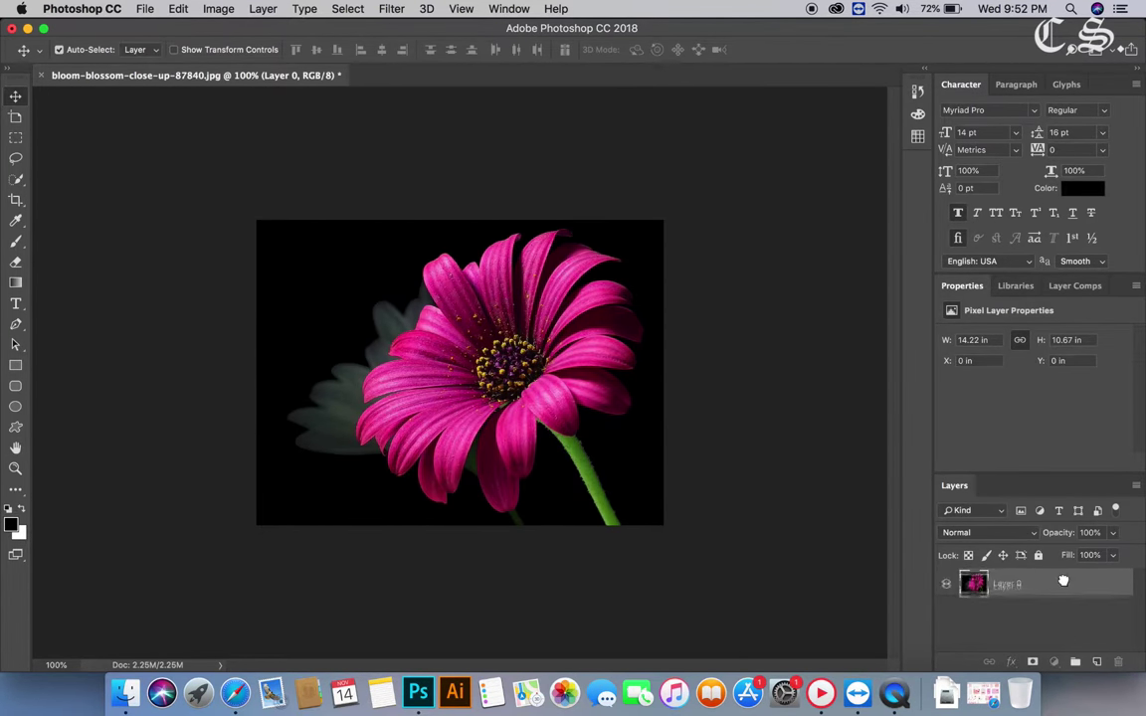
drag(1065, 582, 1095, 664)
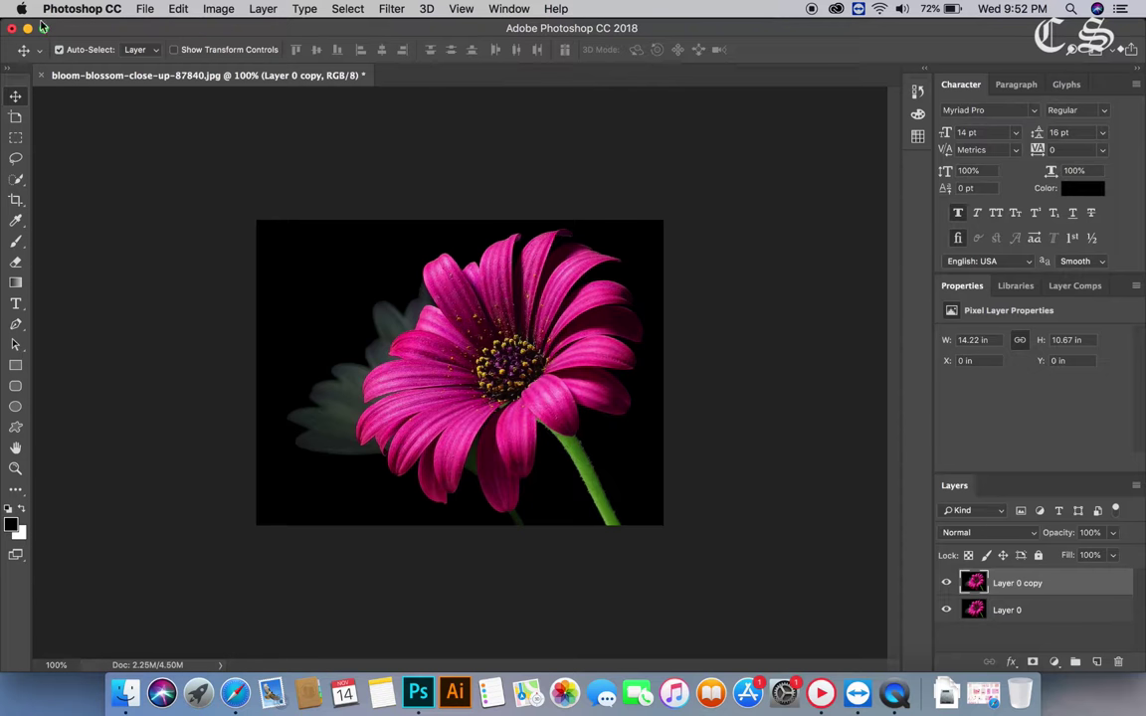
Zoom to 400% on the flower with the Zoom tool and pan across the petals
click(13, 467)
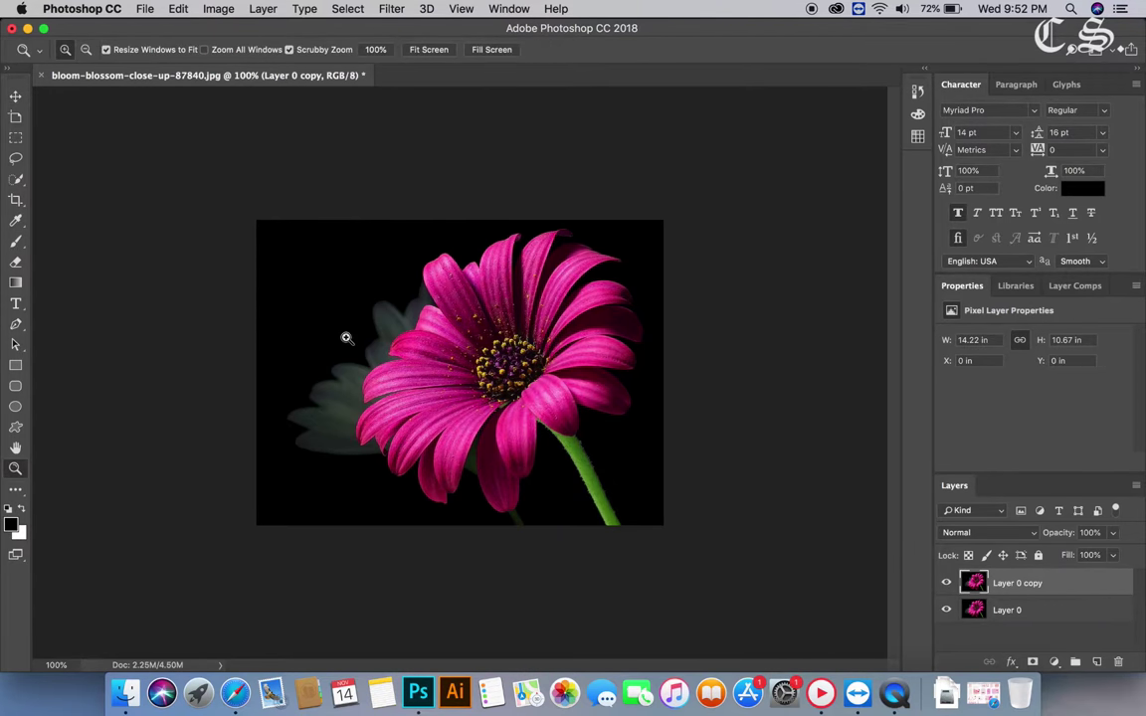
click(486, 425)
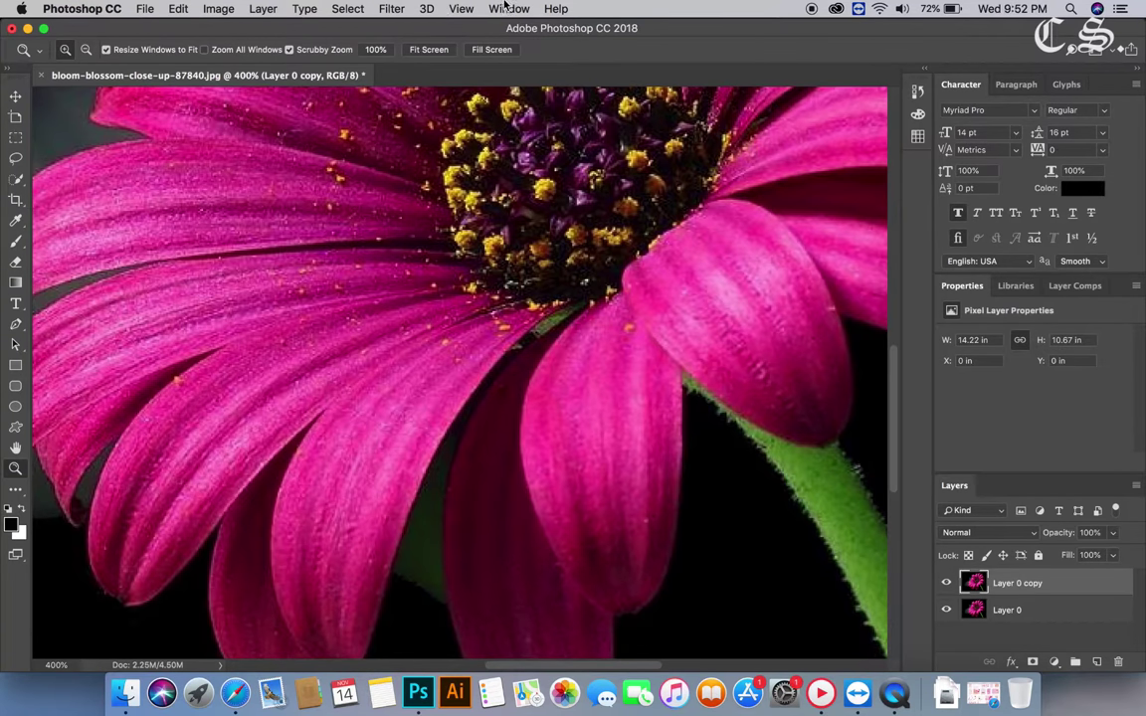
click(509, 9)
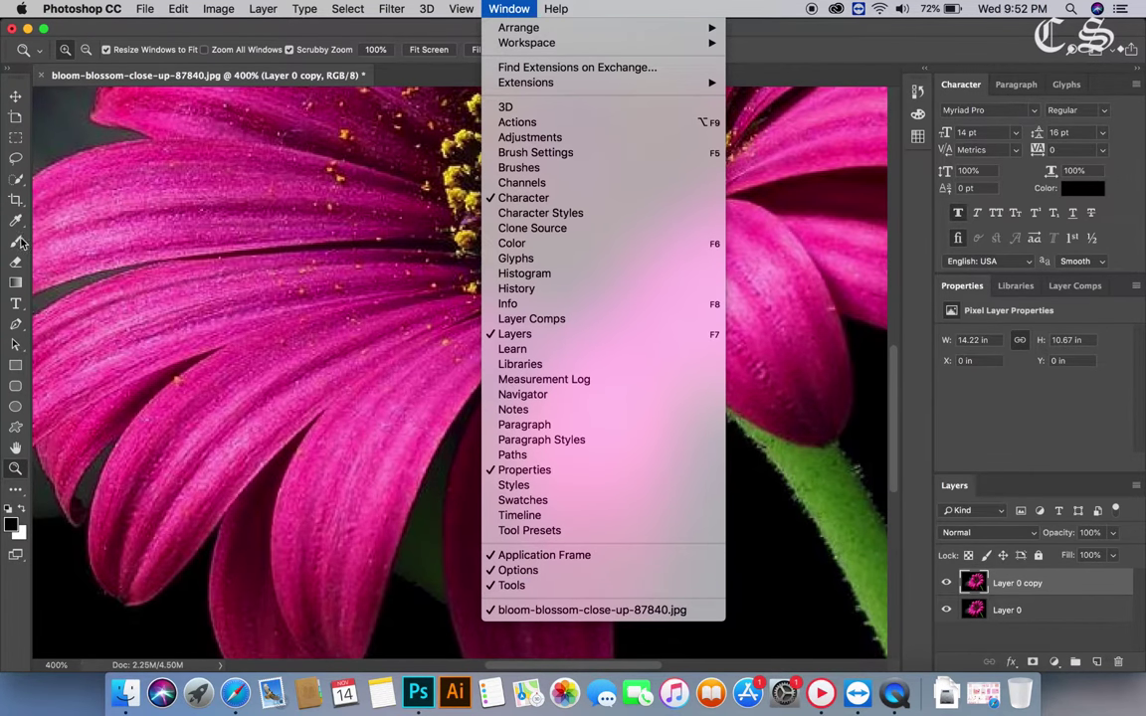
click(159, 298)
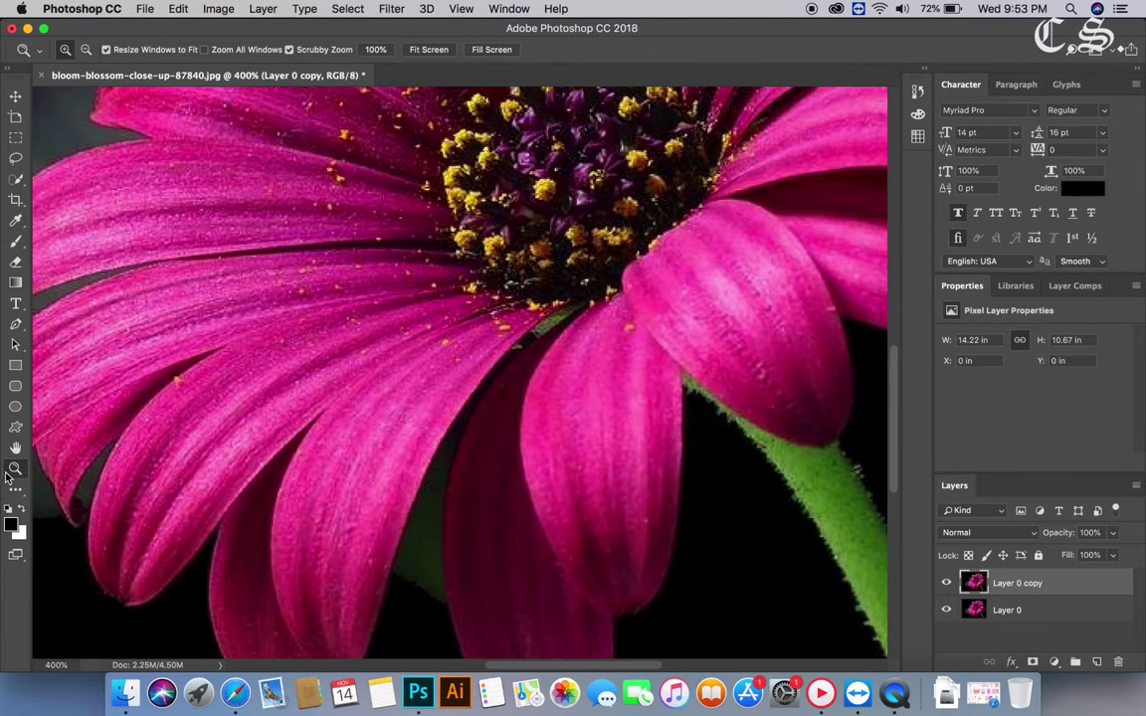
drag(615, 669, 558, 668)
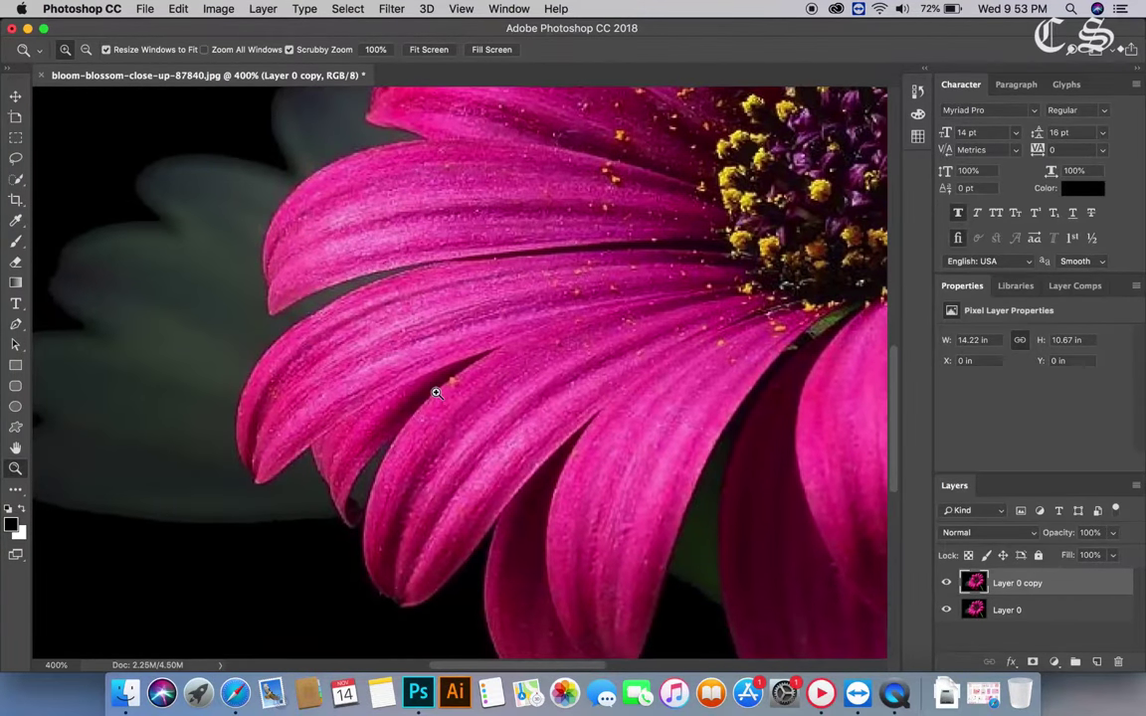
click(435, 393)
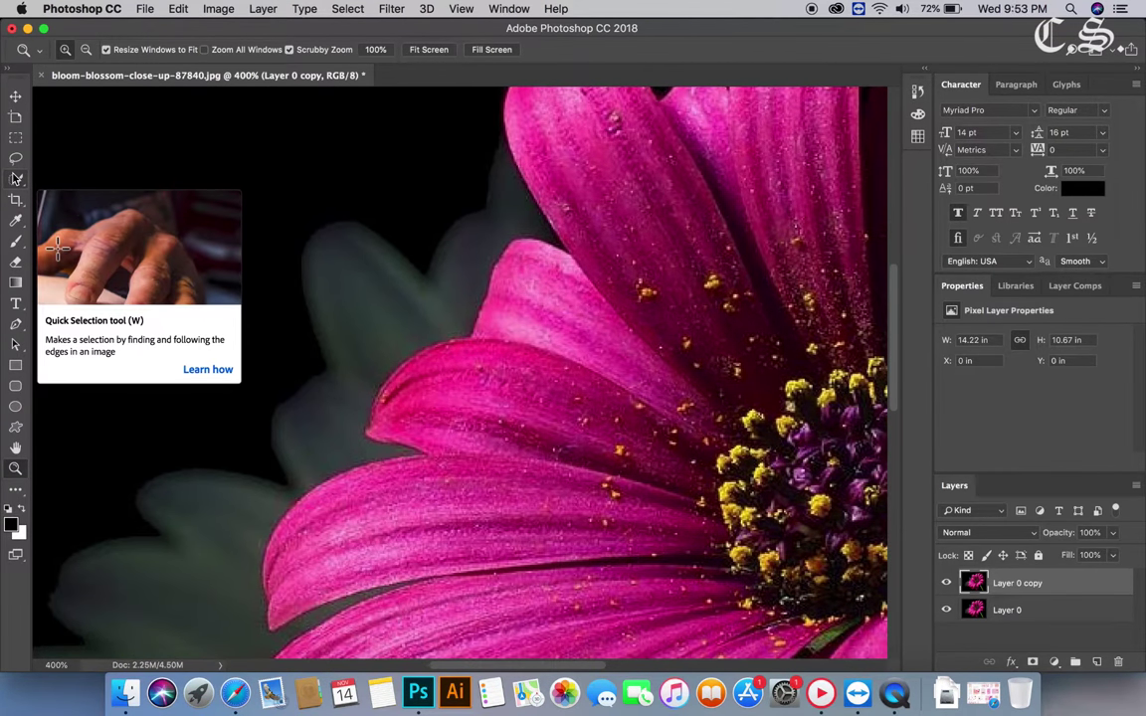
Choose the Quick Selection tool in Add to selection mode
click(16, 177)
click(68, 179)
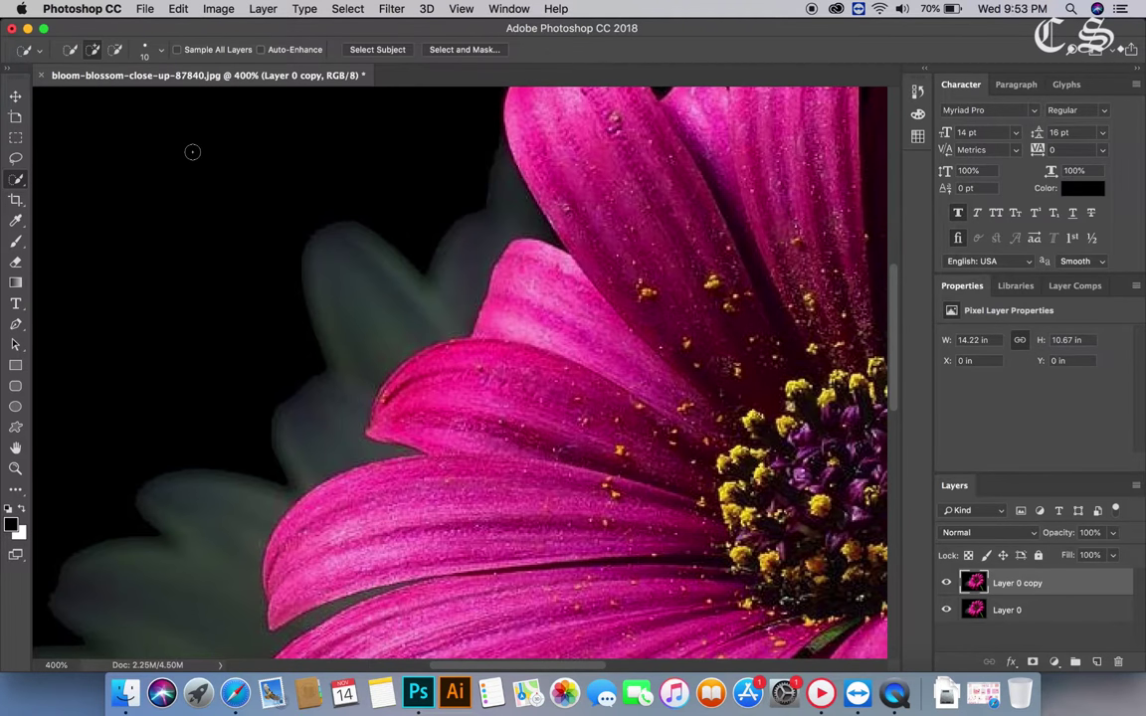
click(78, 54)
right_click(15, 179)
click(80, 160)
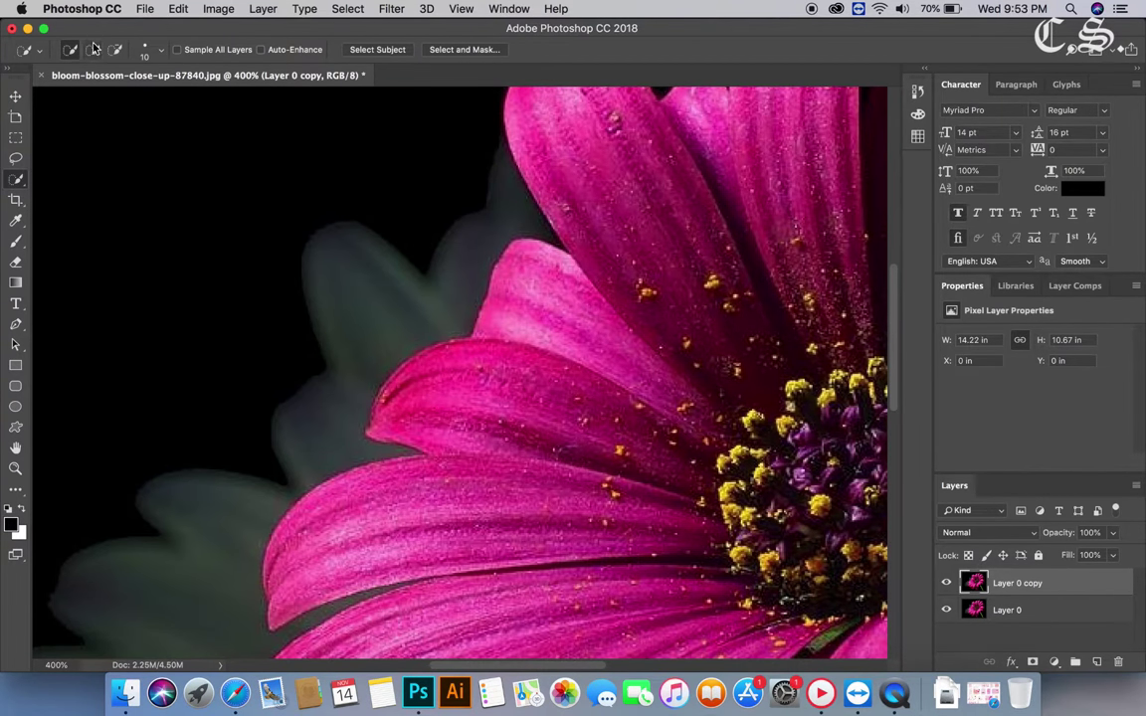
click(94, 50)
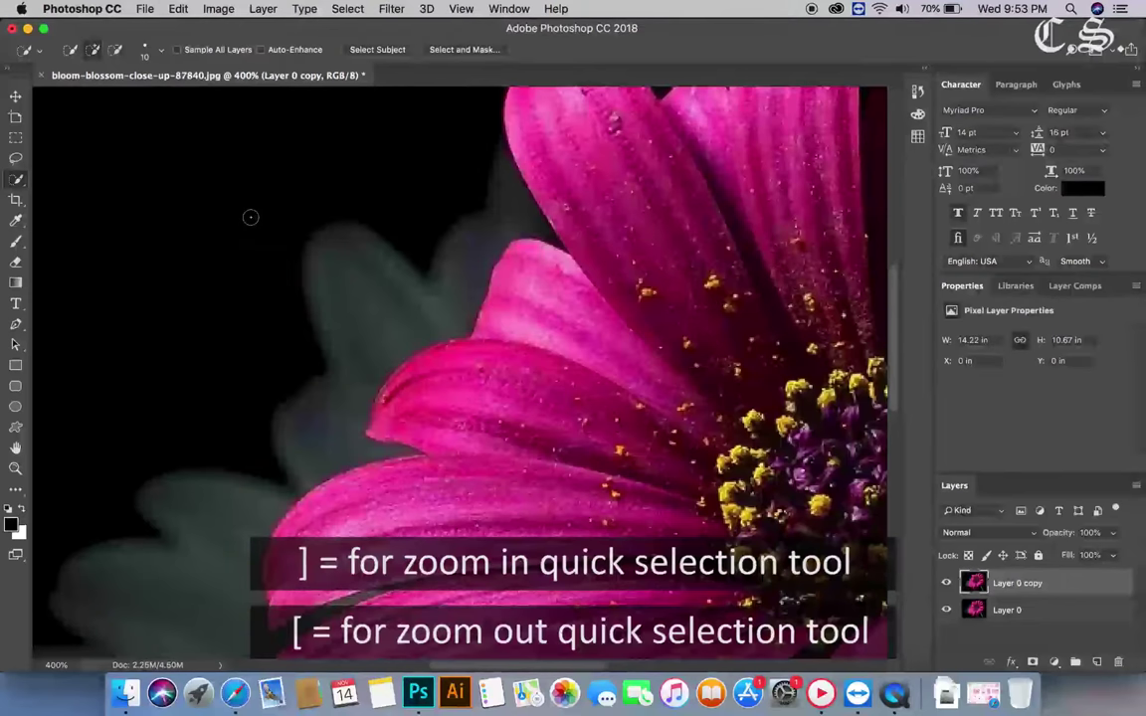
Set the Quick Selection brush size to 10 with the bracket keys
key(bracketright)
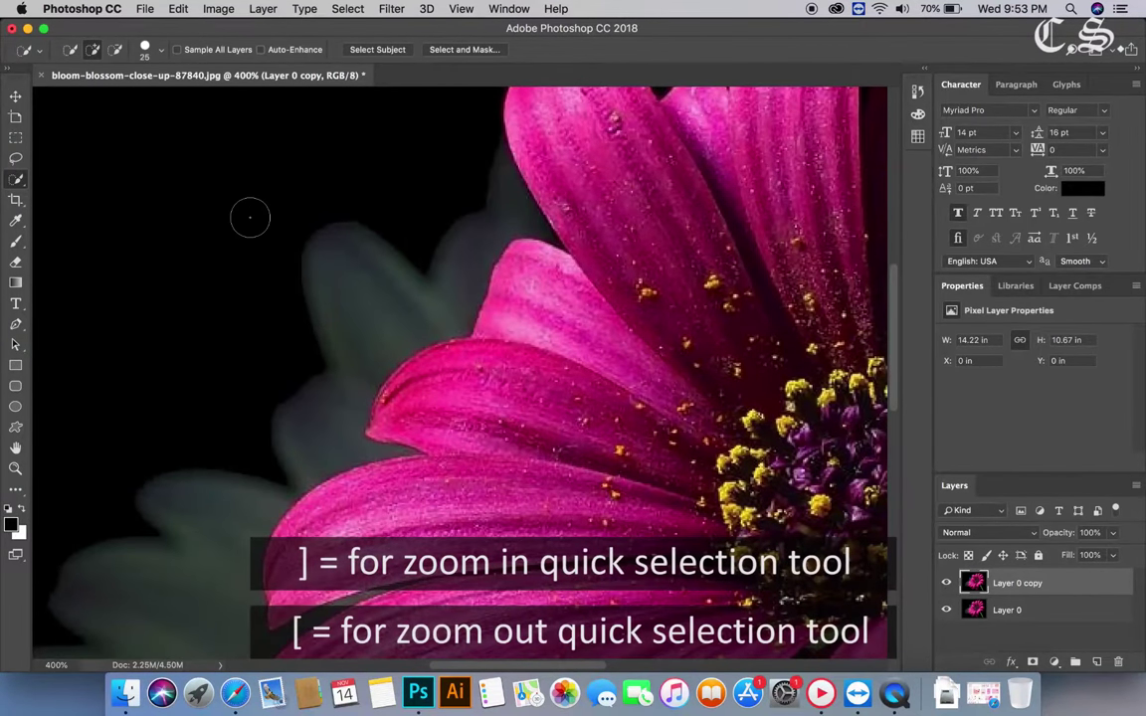
key(bracketright)
key(bracketright)
key(bracketleft)
key(bracketleft)
key(bracketleft)
key(bracketleft)
key(bracketright)
key(bracketright)
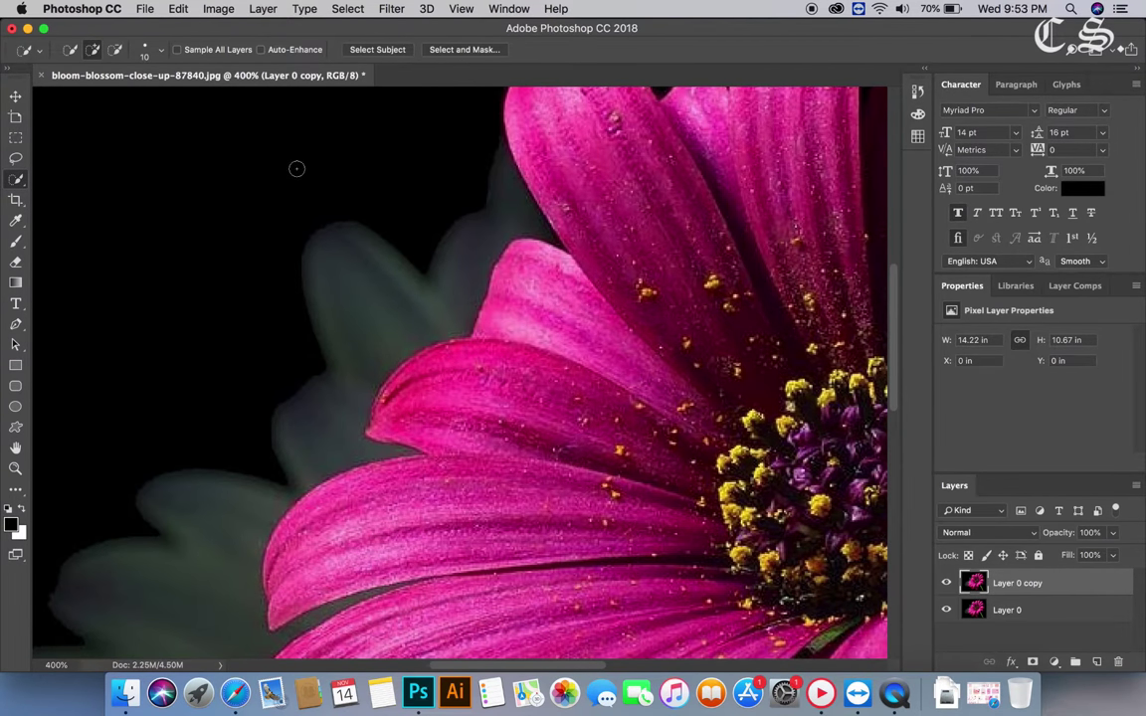
Quick Select the black background from the leaf tip along the pink petal edges and lower-left area
mouse_move(314, 210)
mouse_down()
mouse_move(360, 238)
mouse_move(314, 377)
mouse_up()
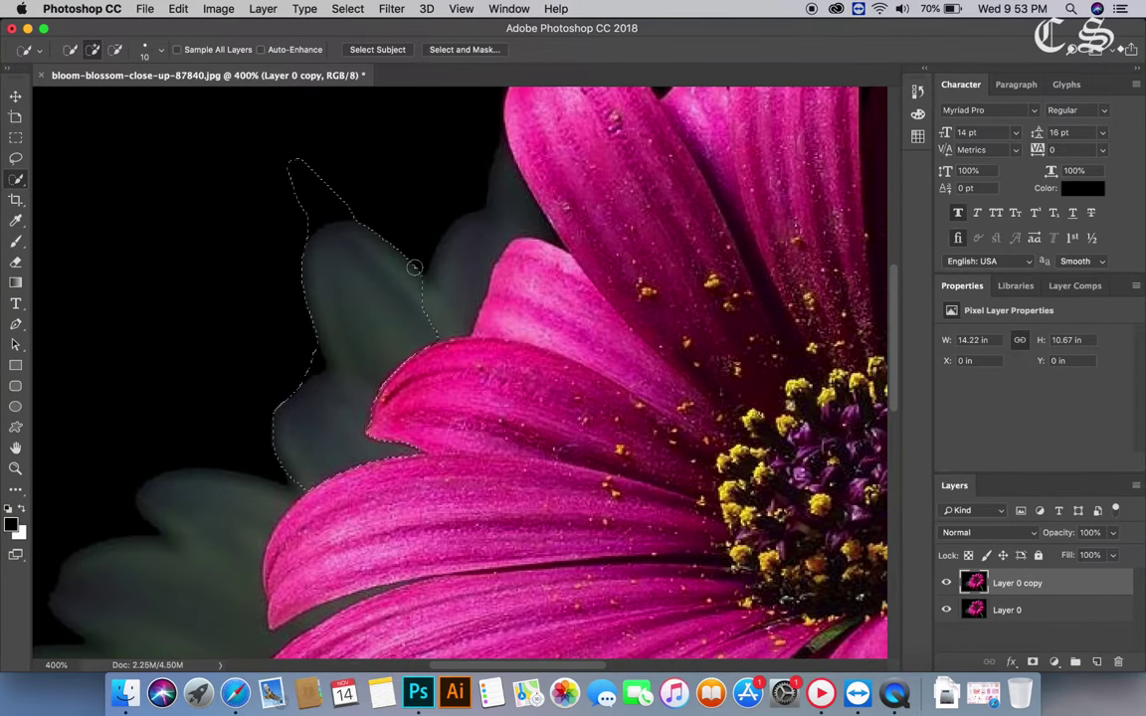
drag(414, 267, 383, 234)
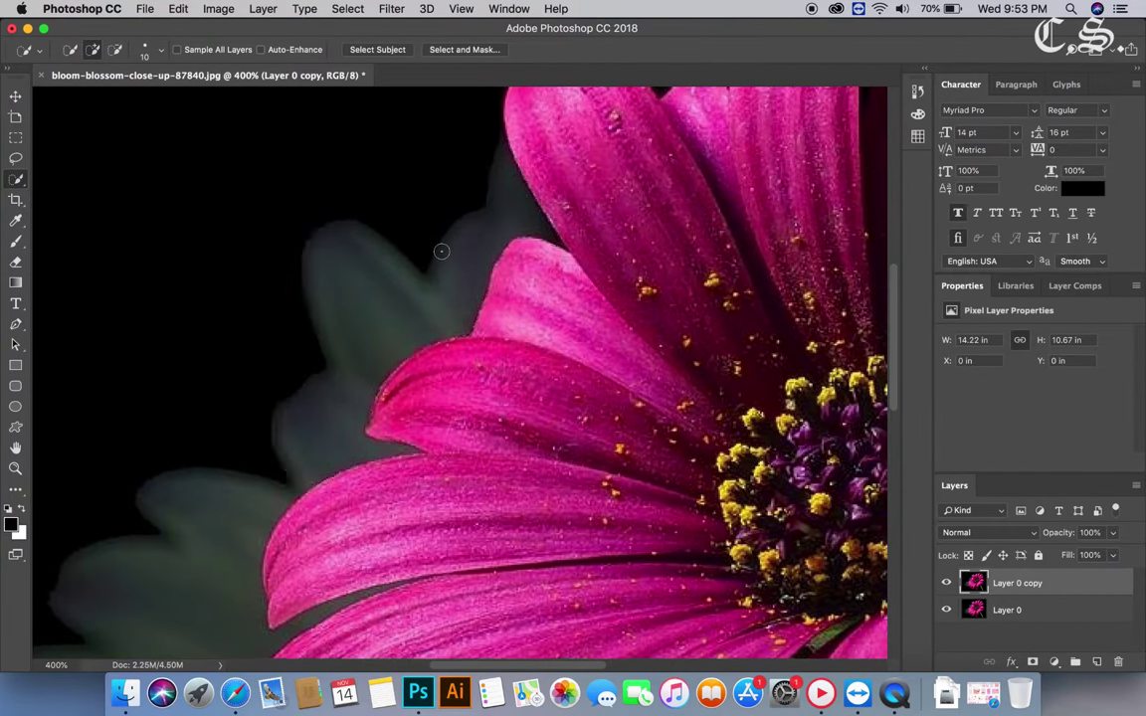
scroll(441, 251, down, 5)
scroll(441, 251, up, 4)
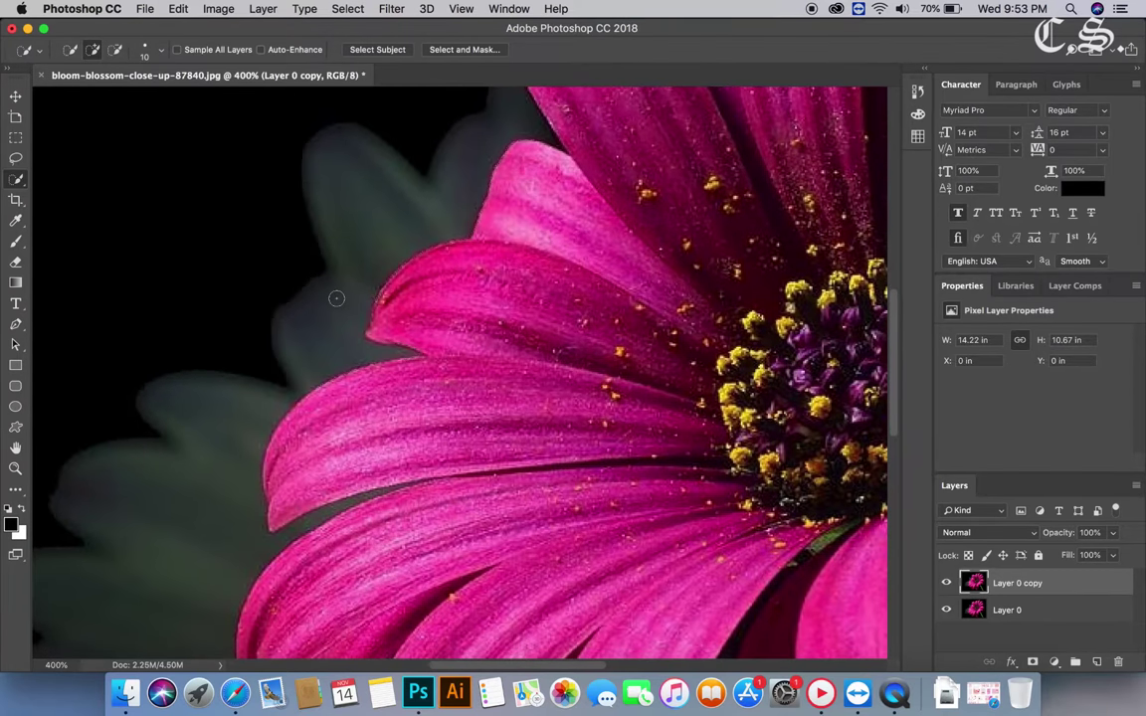
scroll(332, 296, down, 1)
drag(268, 300, 159, 461)
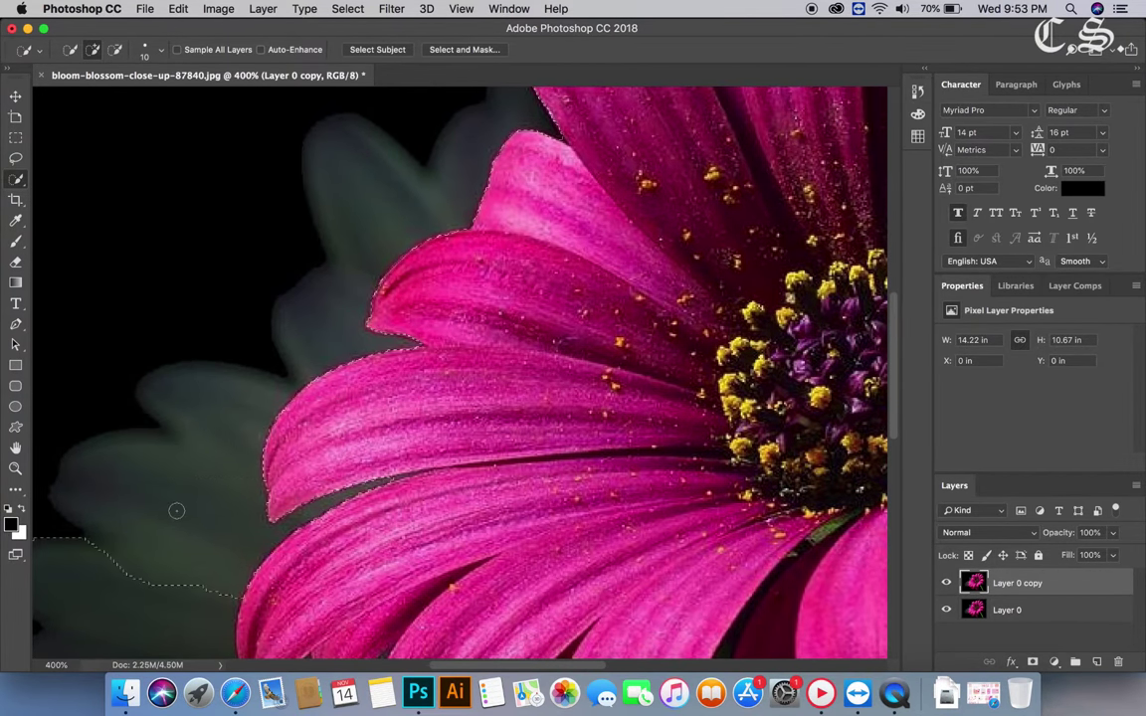
scroll(214, 446, up, 3)
scroll(214, 446, down, 10)
scroll(228, 307, down, 5)
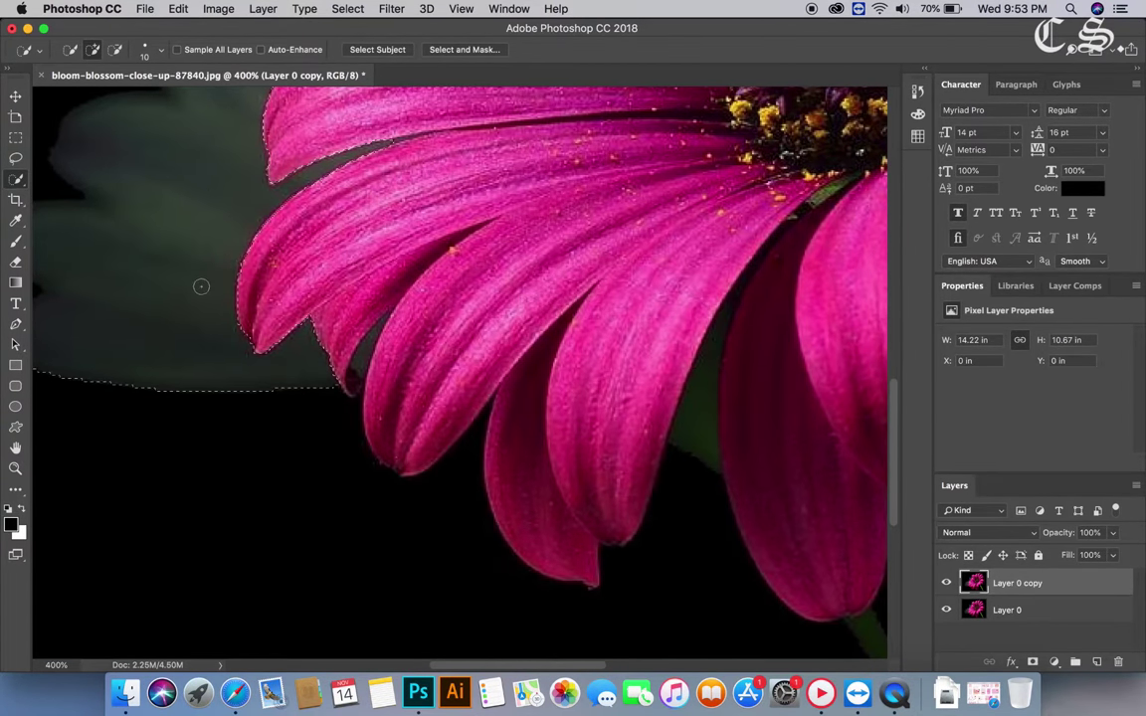
drag(336, 376, 363, 450)
mouse_move(363, 451)
mouse_down()
mouse_move(597, 481)
mouse_move(657, 431)
mouse_up()
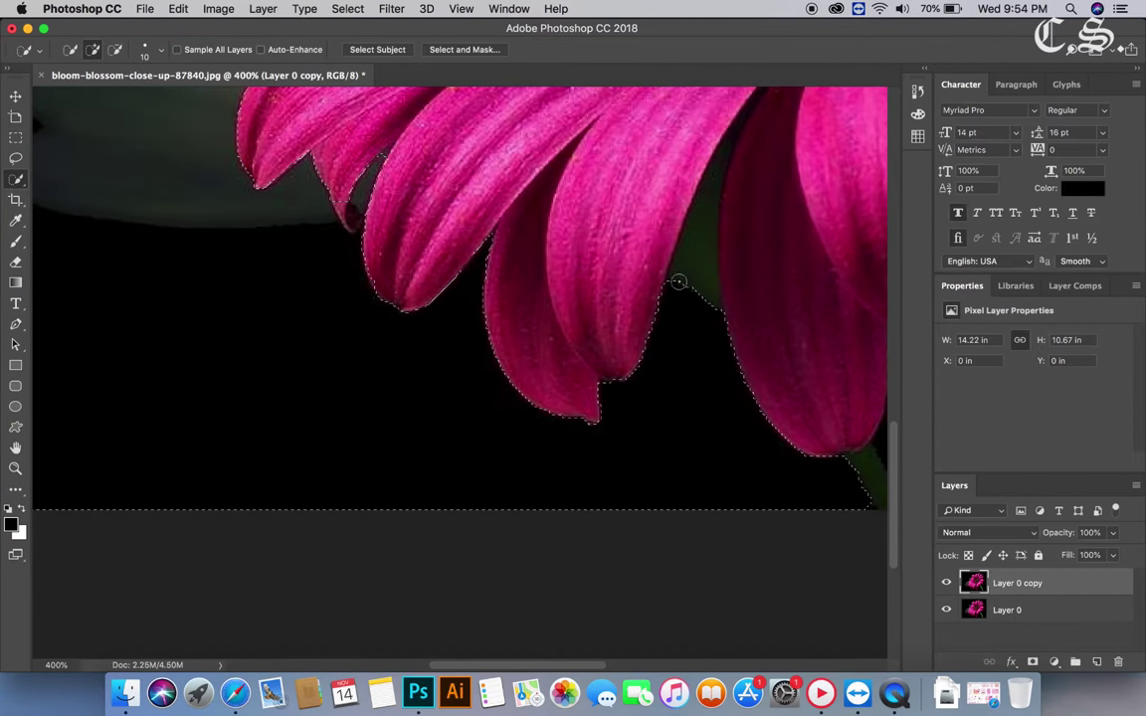
Add the black gap beside the petal and the background near the stem and above the petals
click(701, 204)
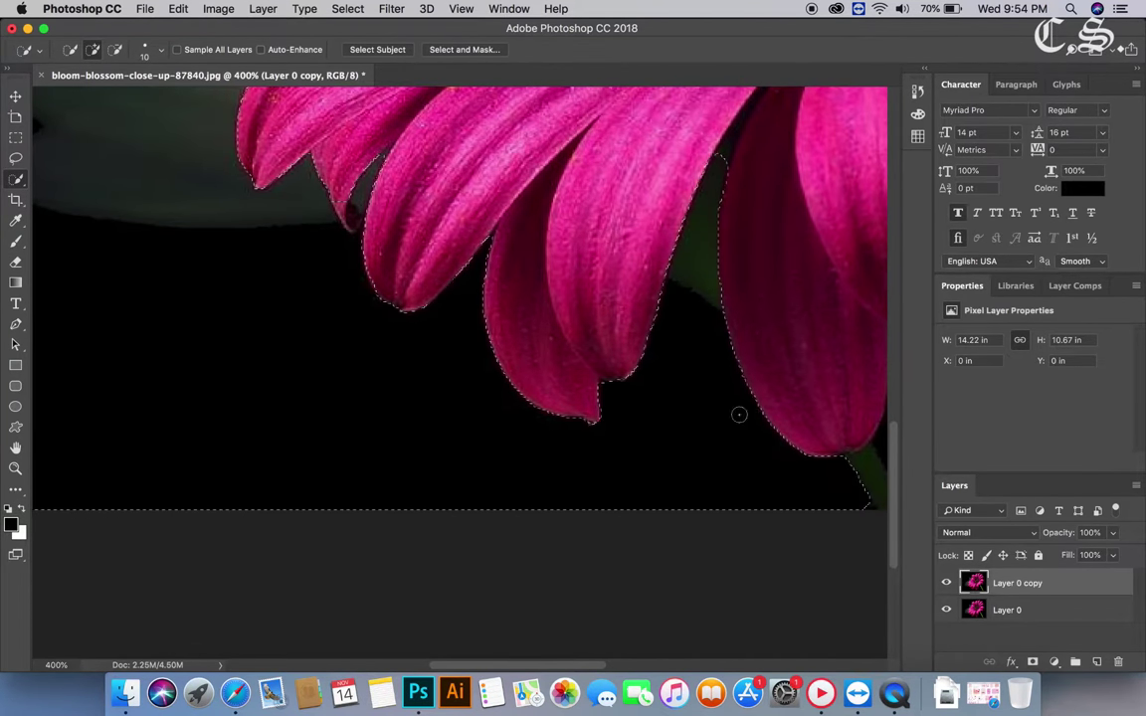
drag(582, 675, 686, 664)
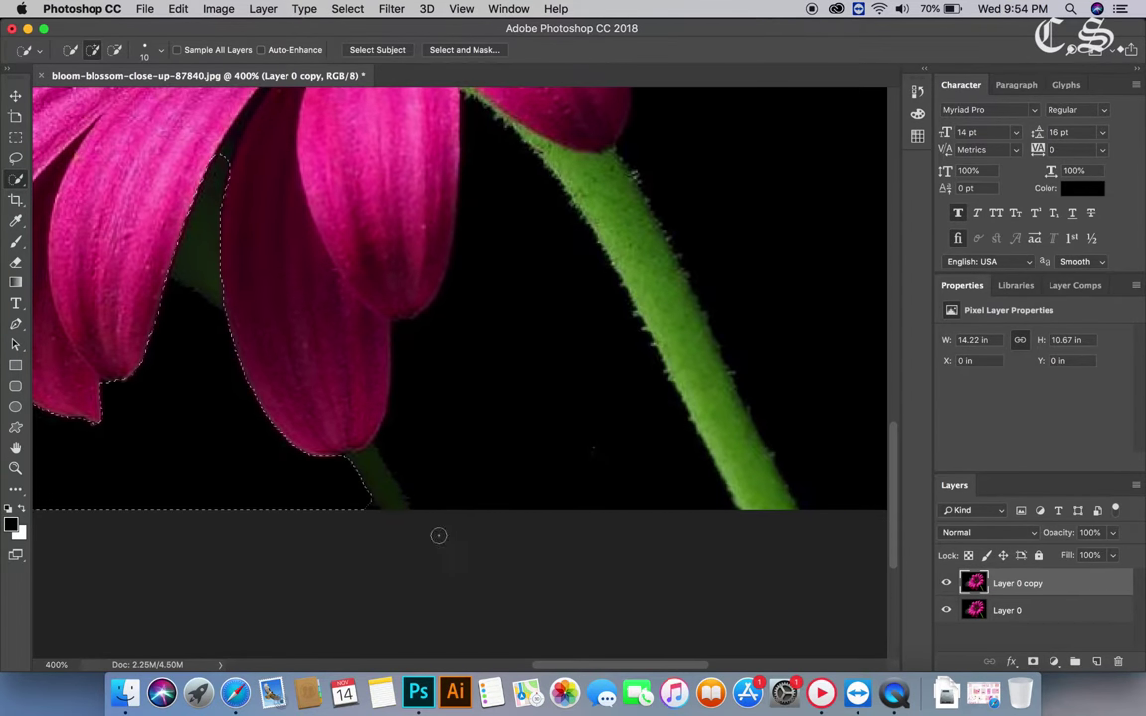
drag(327, 507, 497, 368)
scroll(578, 360, down, 5)
scroll(581, 358, up, 10)
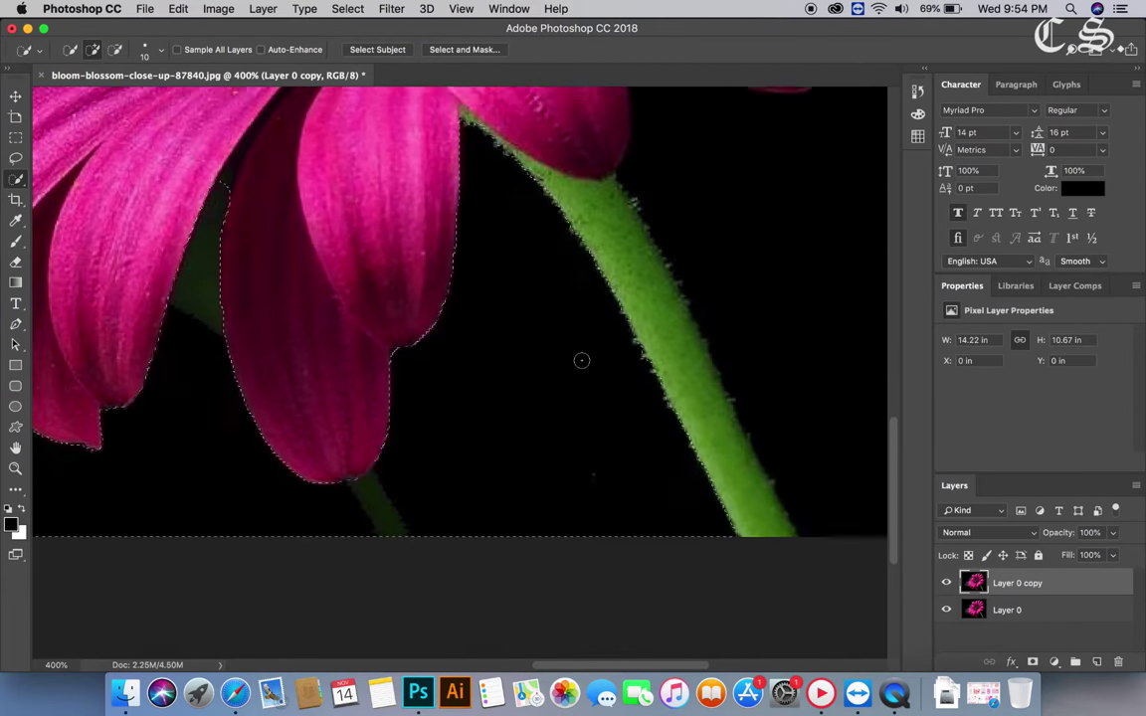
scroll(581, 358, up, 10)
scroll(557, 363, up, 10)
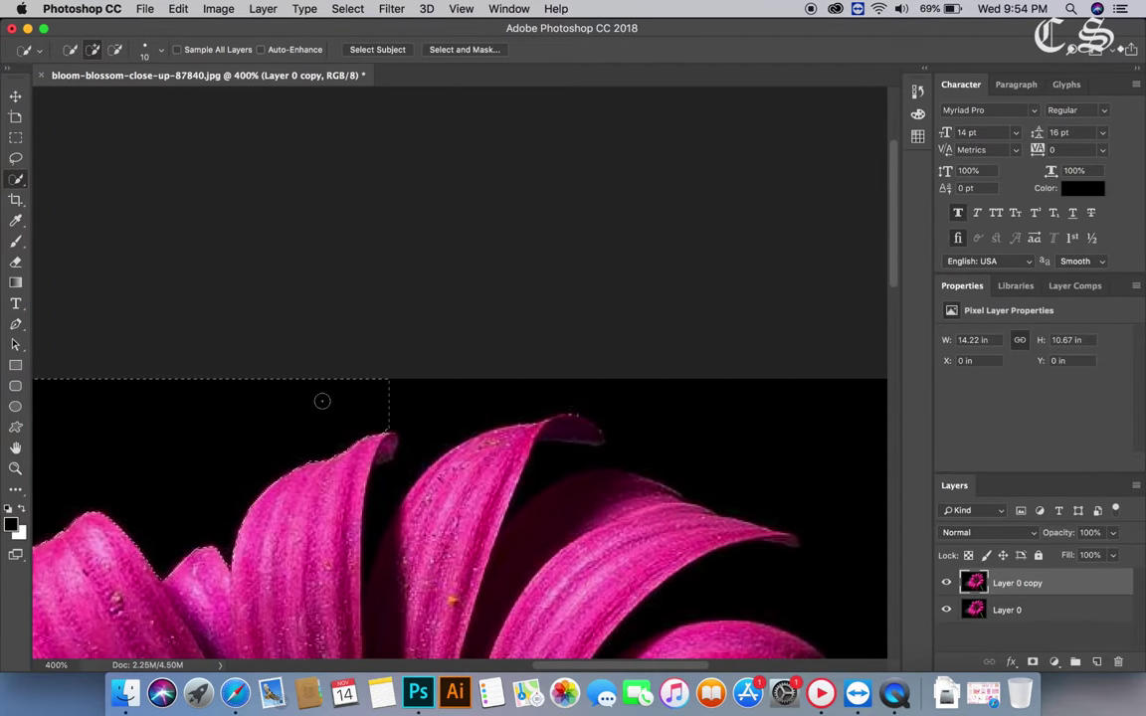
mouse_move(322, 401)
mouse_down()
mouse_move(657, 384)
mouse_move(677, 409)
mouse_move(676, 433)
mouse_move(775, 479)
mouse_move(797, 518)
mouse_up()
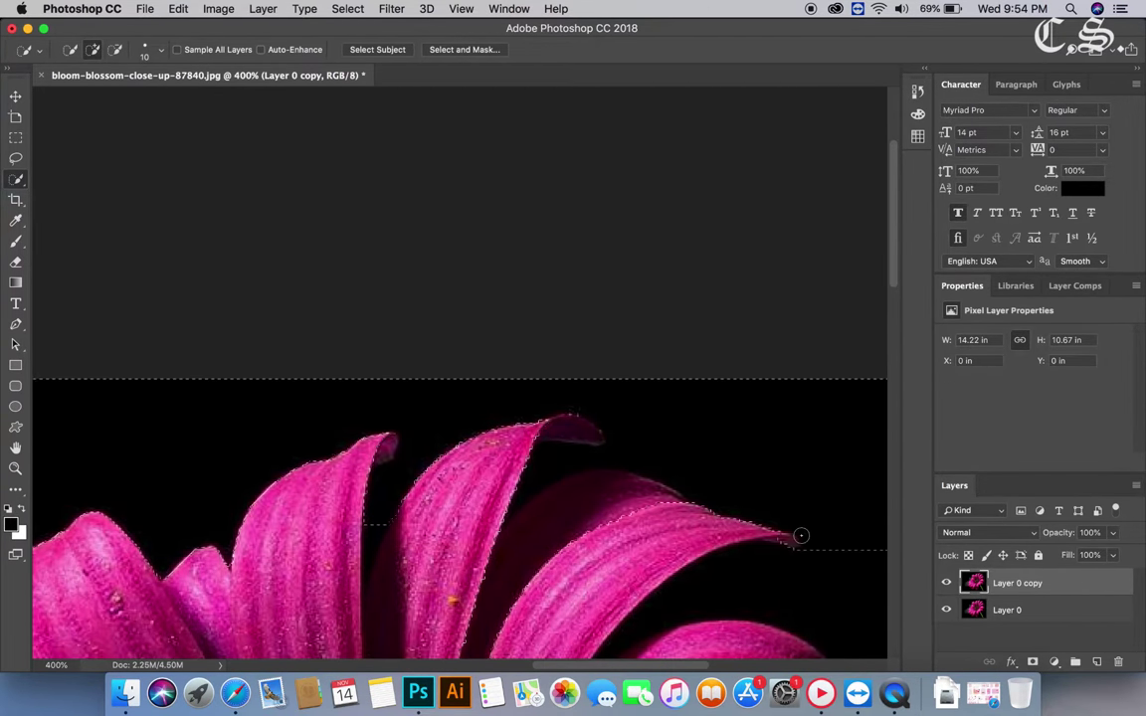
scroll(801, 534, up, 5)
scroll(787, 466, down, 10)
scroll(787, 466, down, 2)
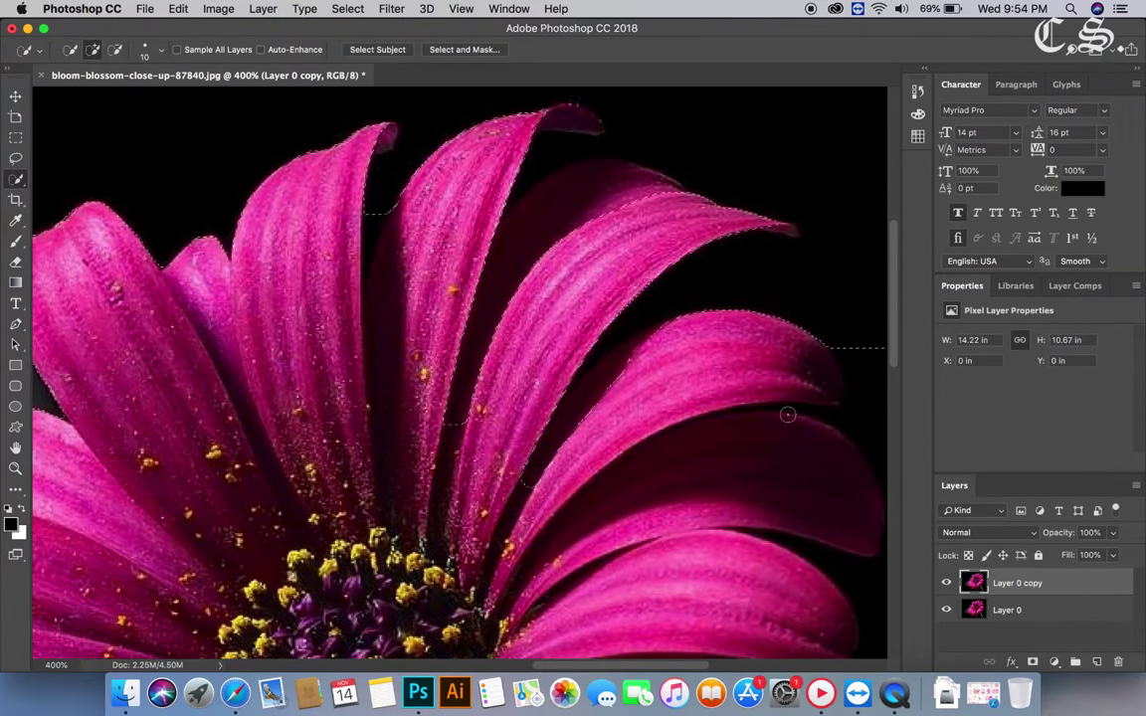
scroll(788, 413, up, 2)
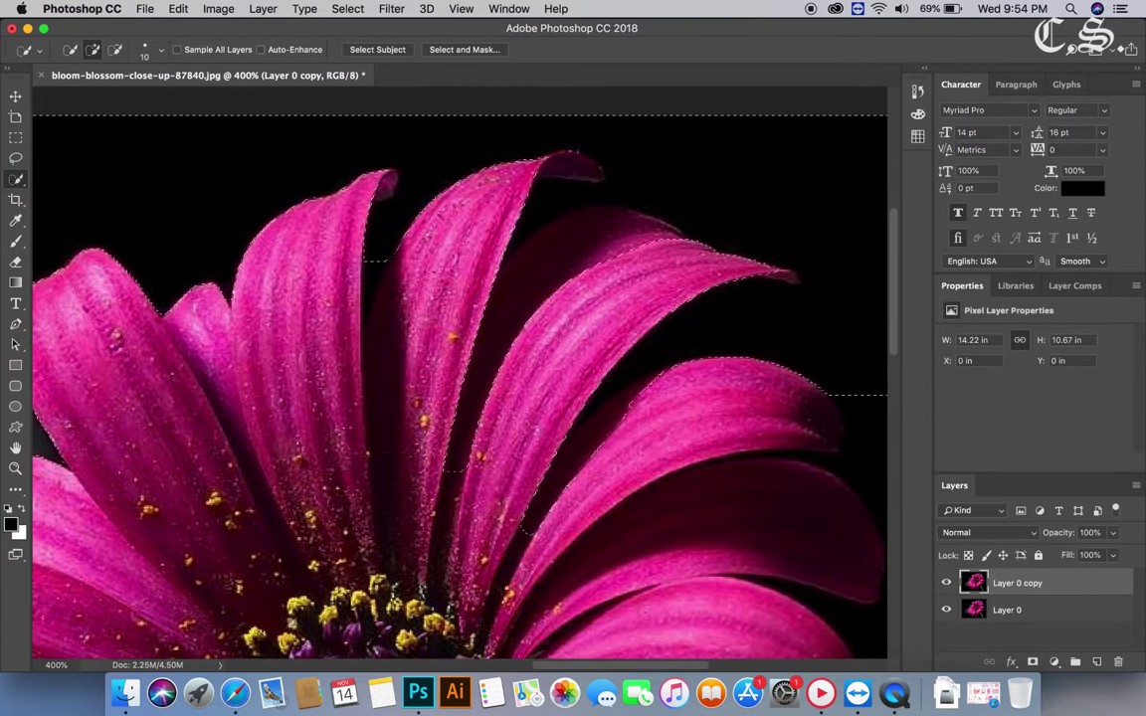
Zoom out to 200% to see the whole flower
key(z)
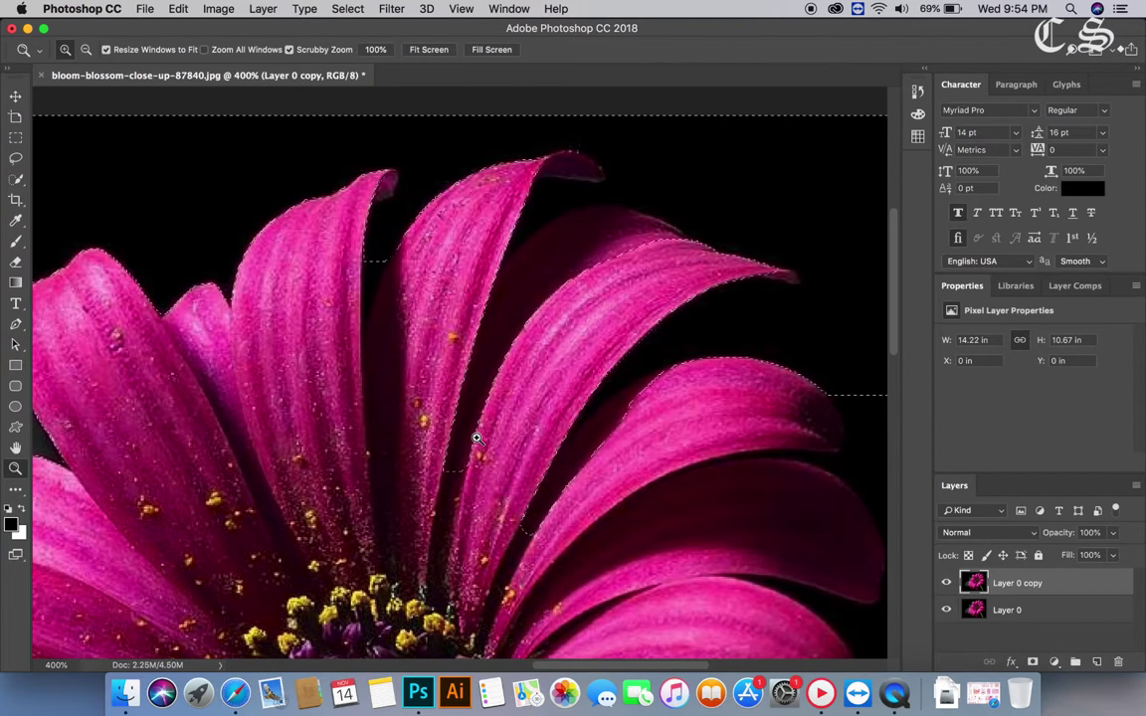
key(w)
key(z)
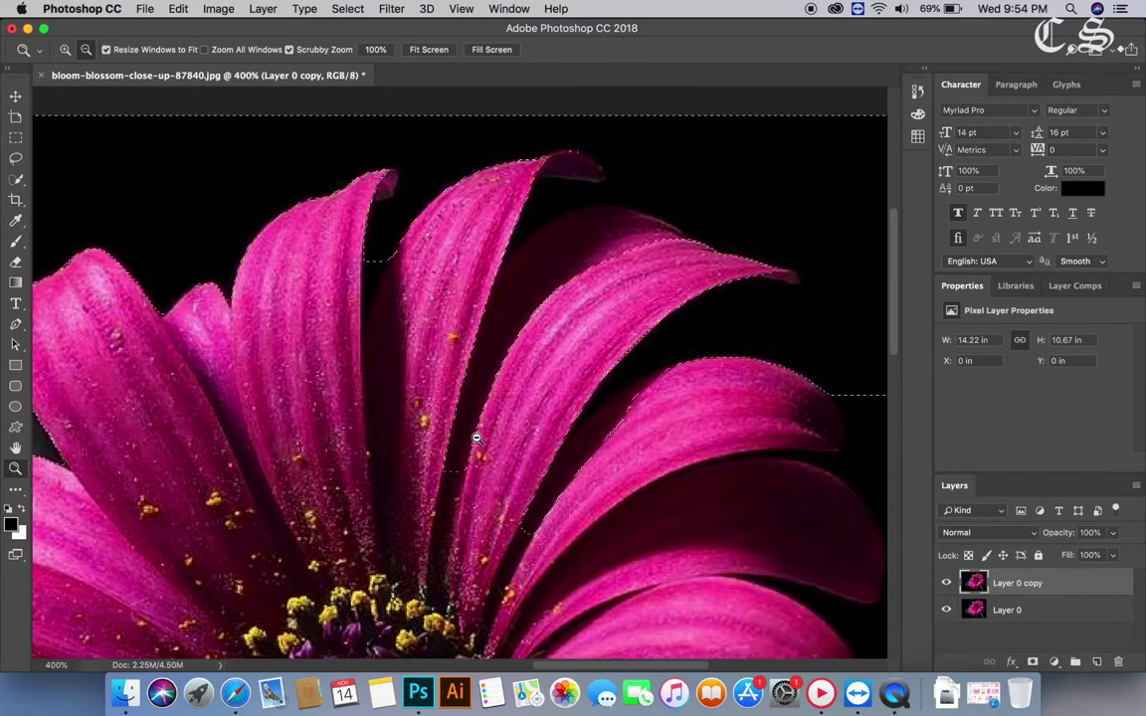
alt+click(477, 438)
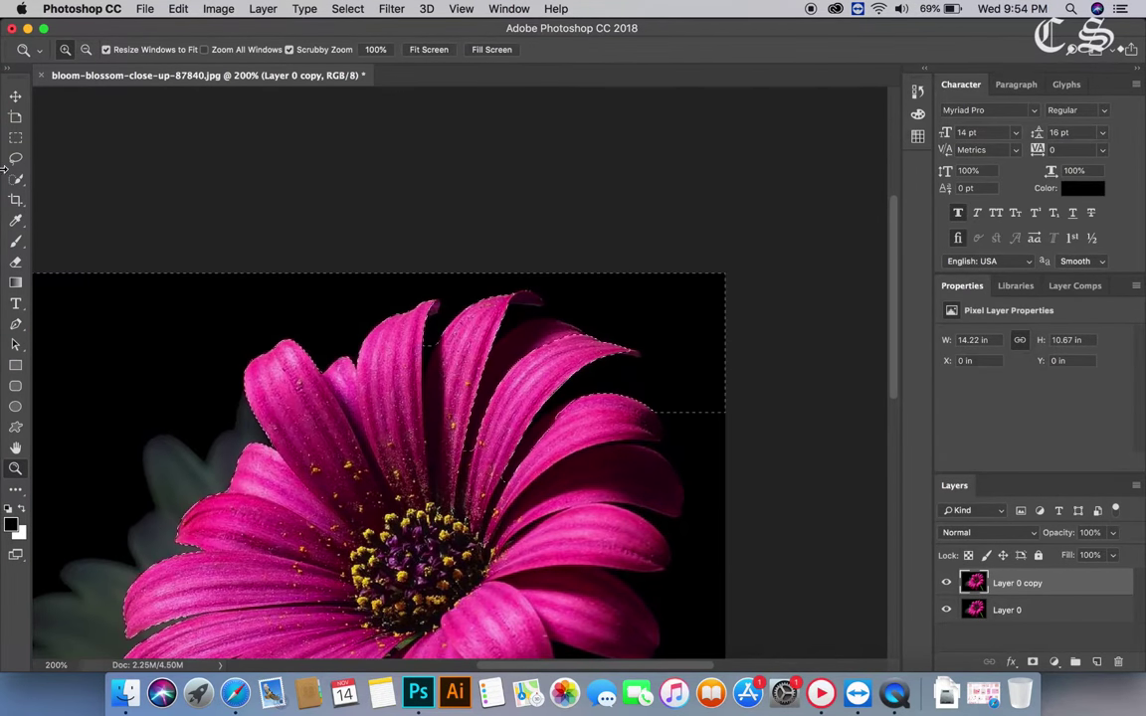
Extend the selection over the lower-right background along the right petal edge
key(w)
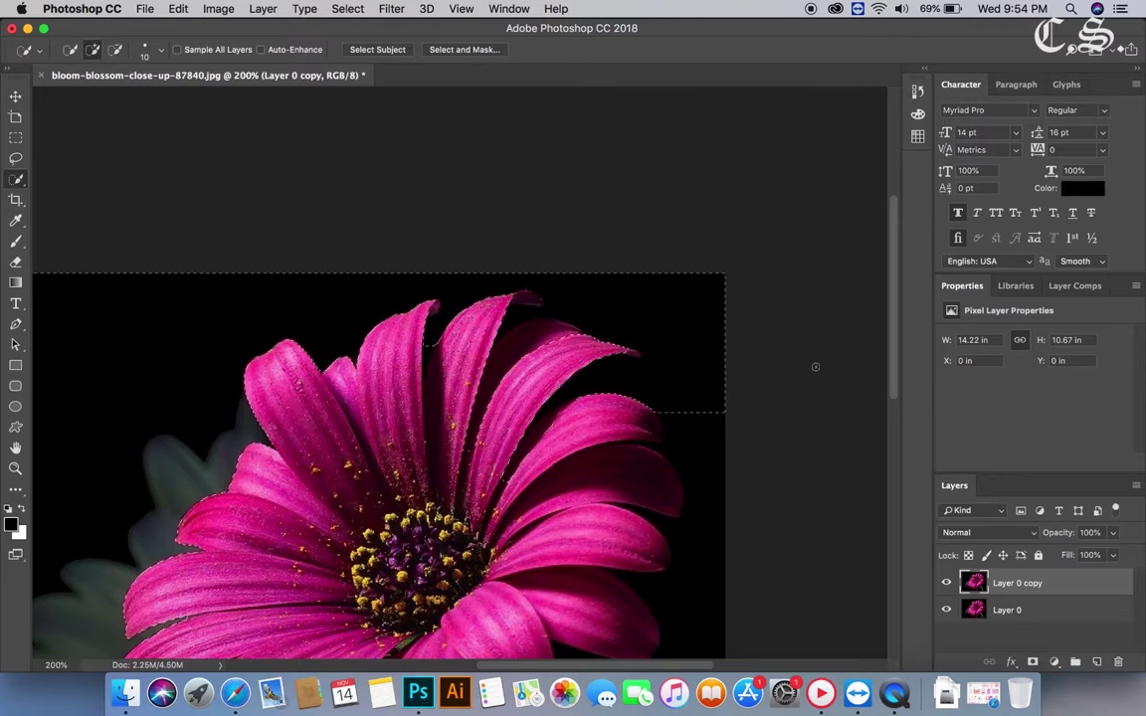
scroll(690, 380, down, 5)
drag(709, 299, 679, 497)
scroll(680, 498, up, 7)
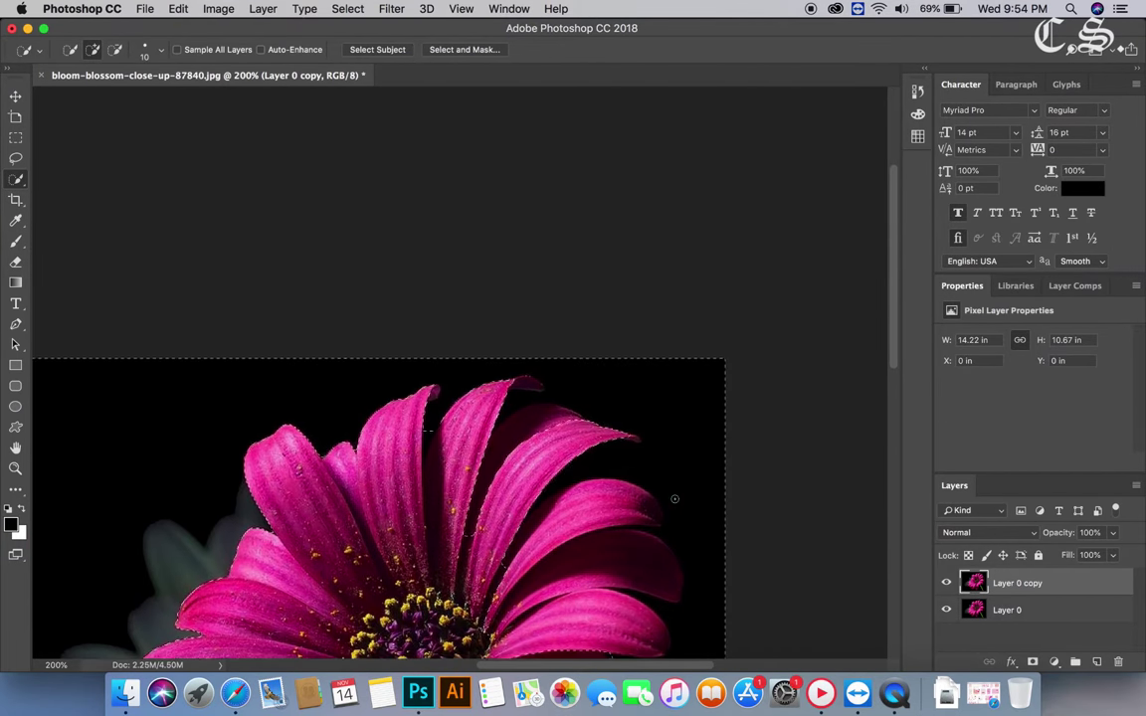
scroll(676, 489, down, 10)
scroll(677, 489, down, 3)
drag(698, 421, 686, 464)
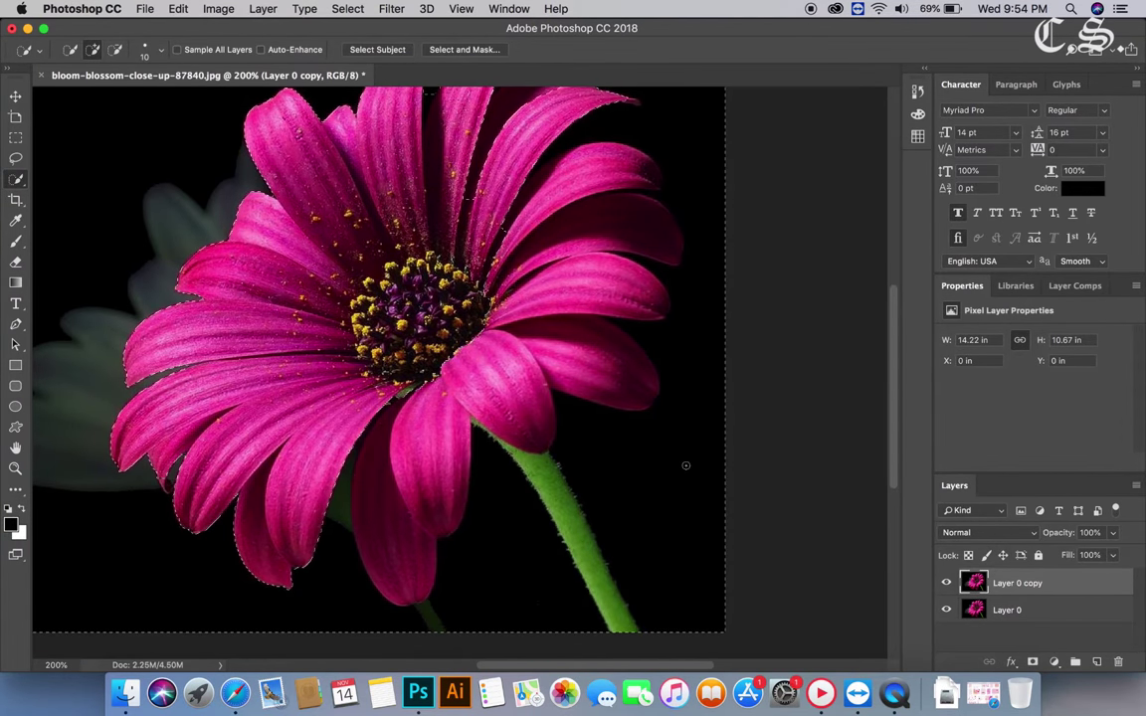
scroll(371, 358, down, 1)
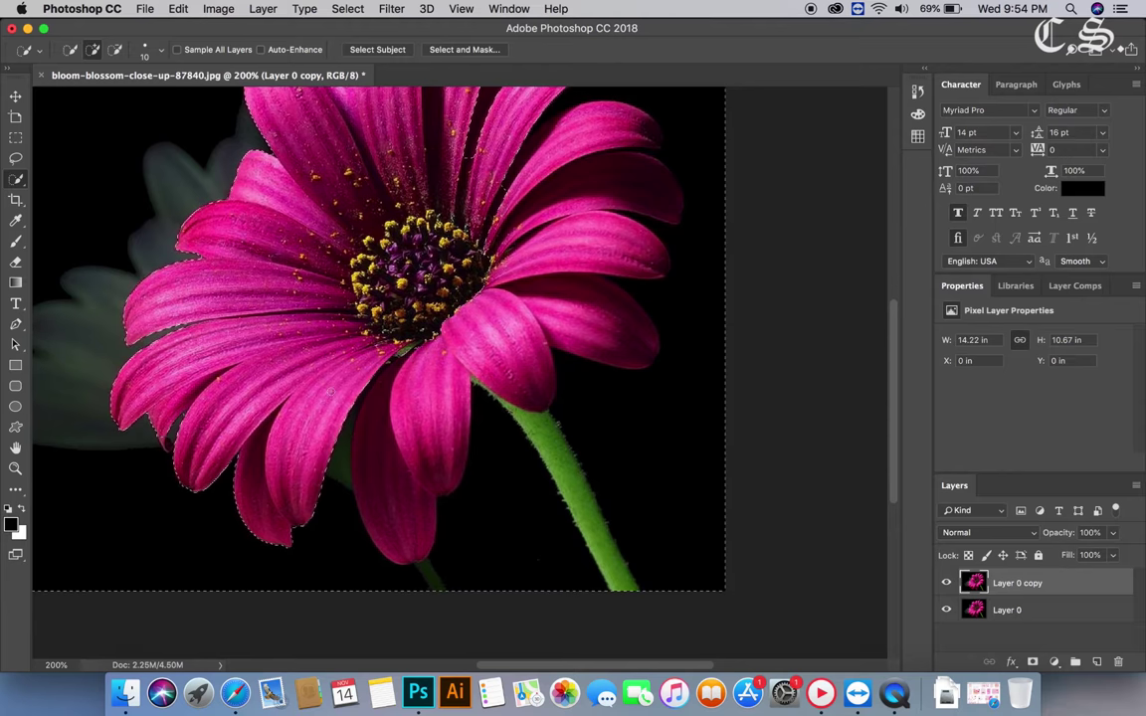
scroll(371, 358, down, 2)
scroll(371, 358, up, 6)
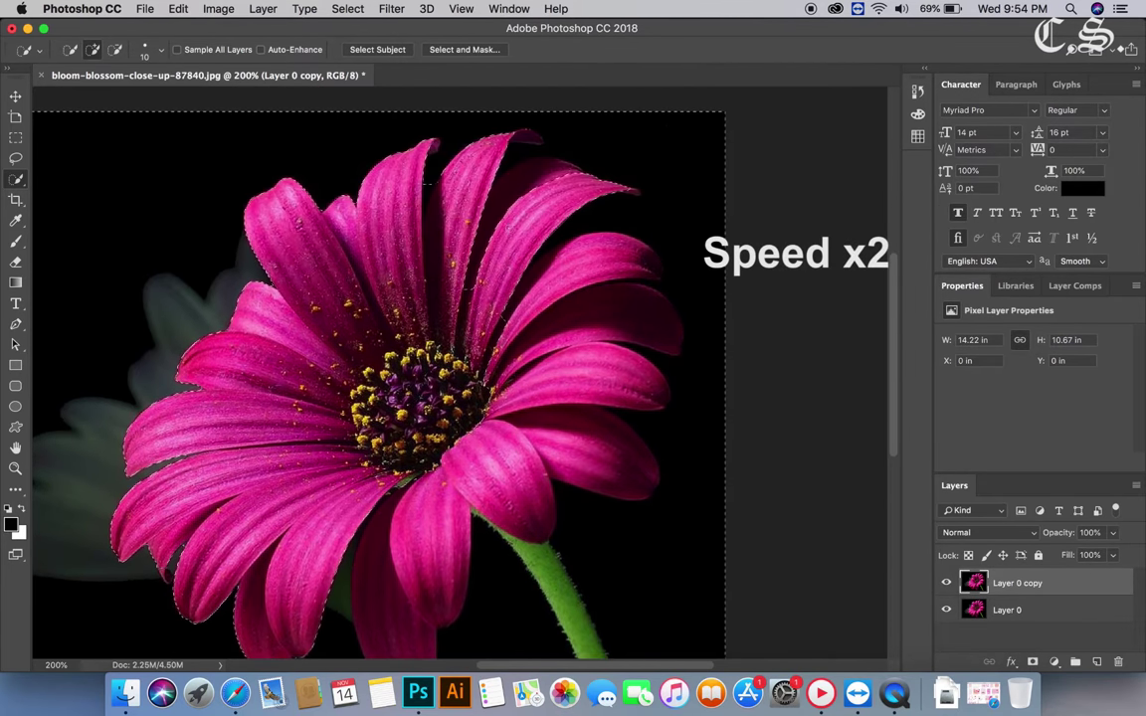
Subtract the lower-right petals from the selection, then zoom to 600% on the petal edges
click(115, 49)
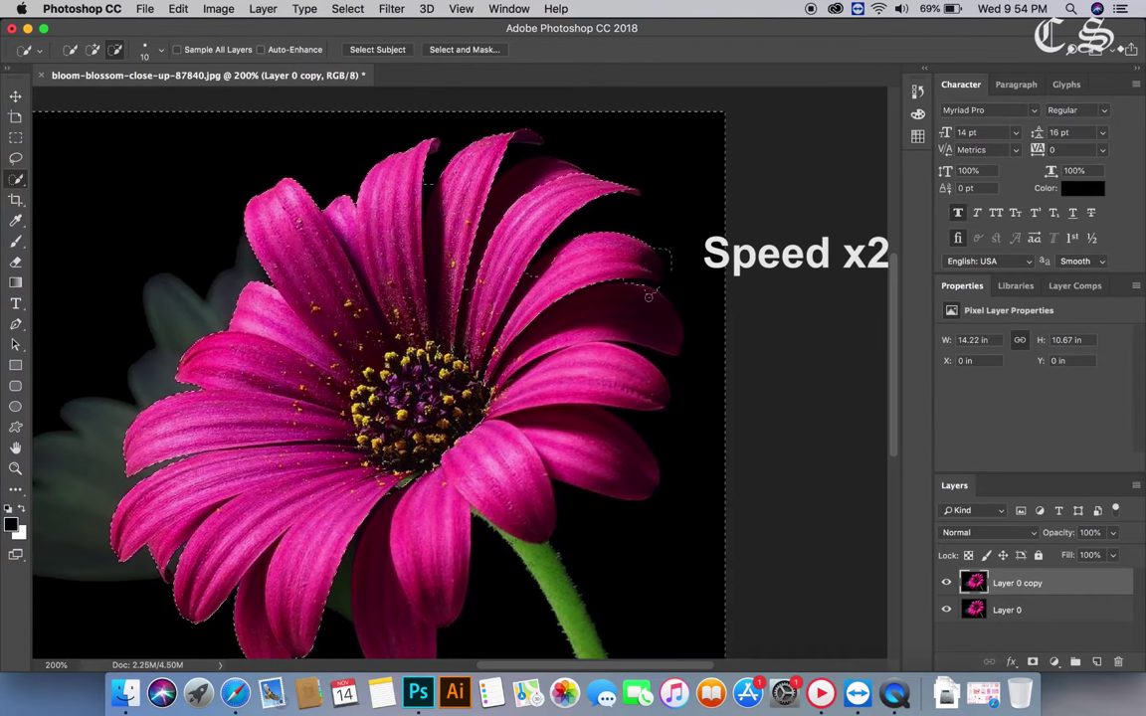
drag(665, 266, 613, 402)
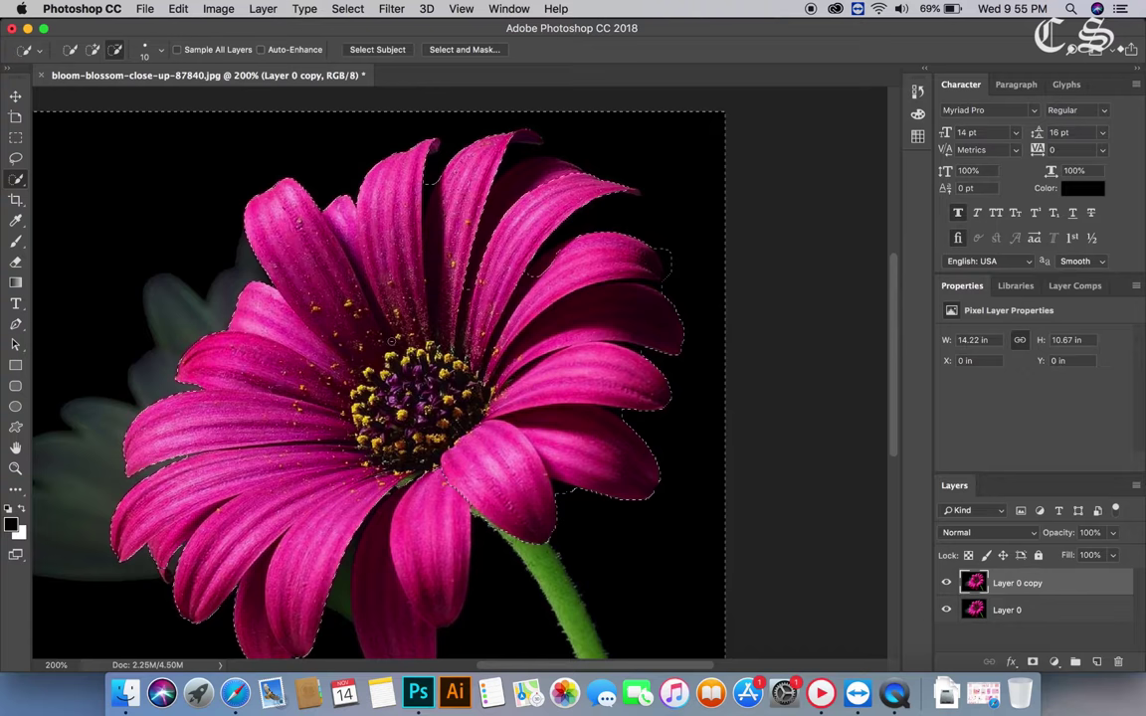
scroll(298, 353, down, 5)
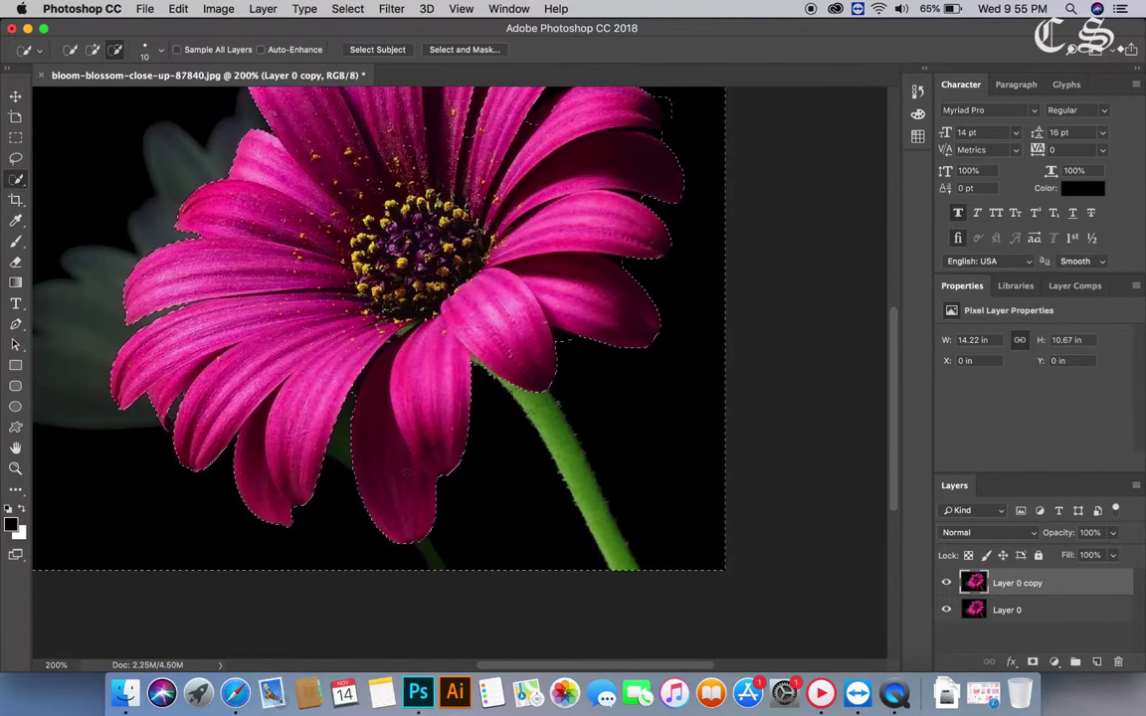
scroll(398, 328, down, 3)
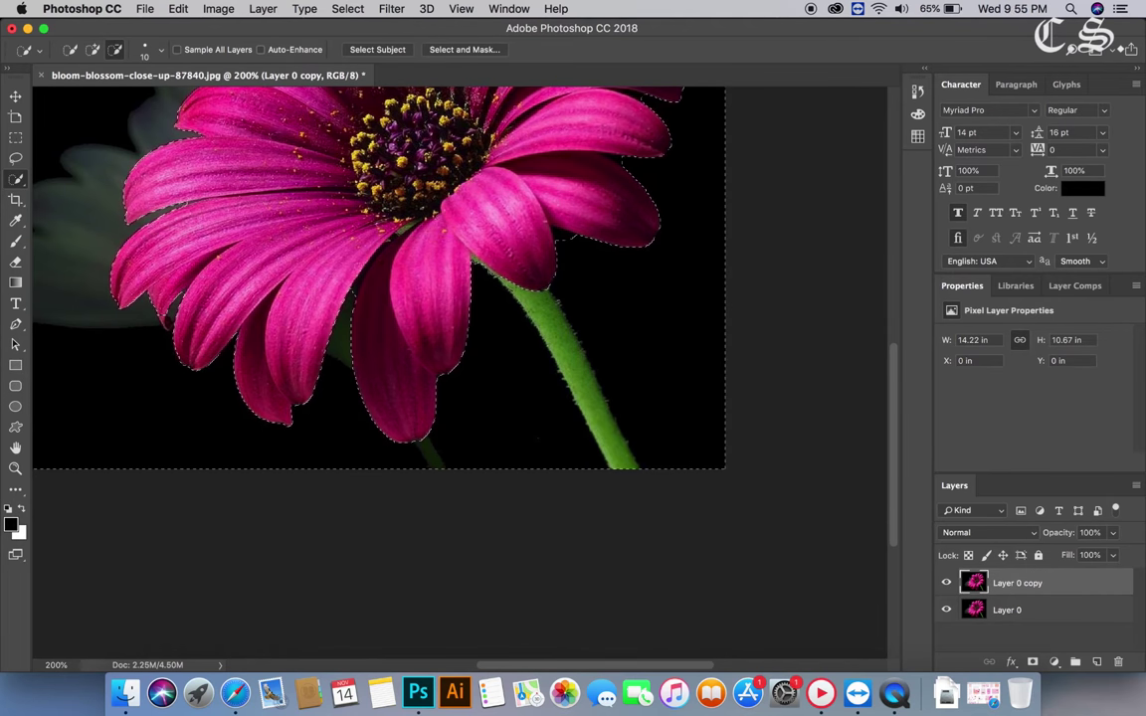
scroll(376, 265, down, 10)
scroll(376, 266, up, 11)
scroll(376, 266, up, 8)
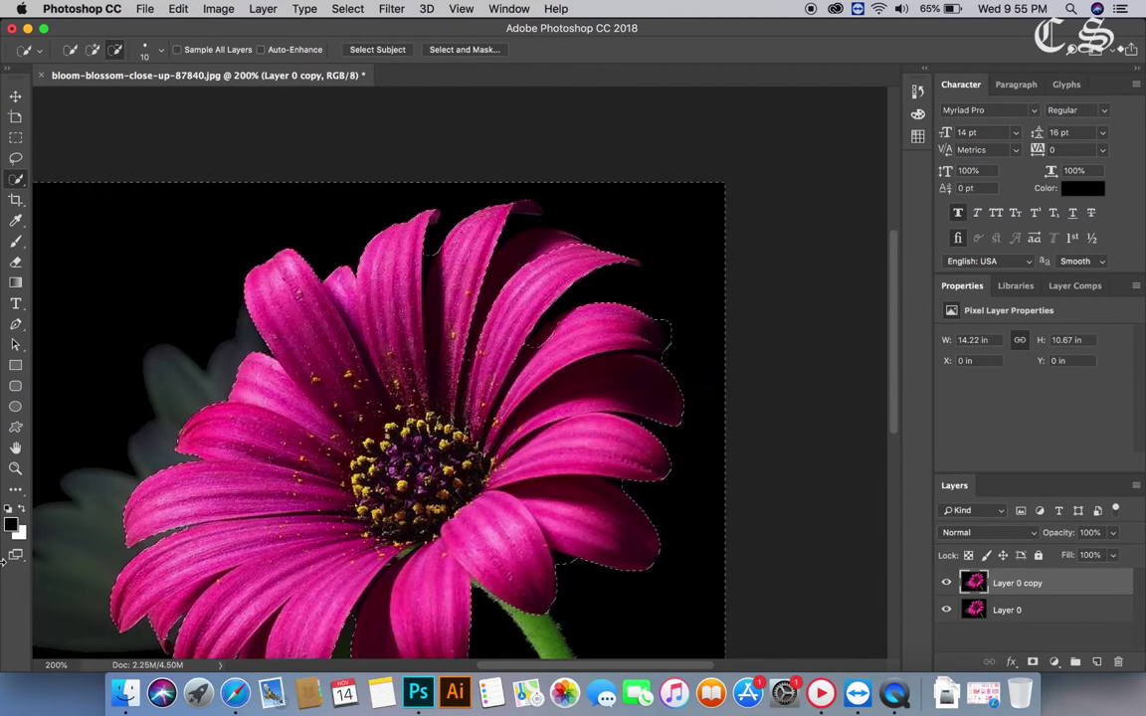
key(z)
drag(286, 366, 259, 340)
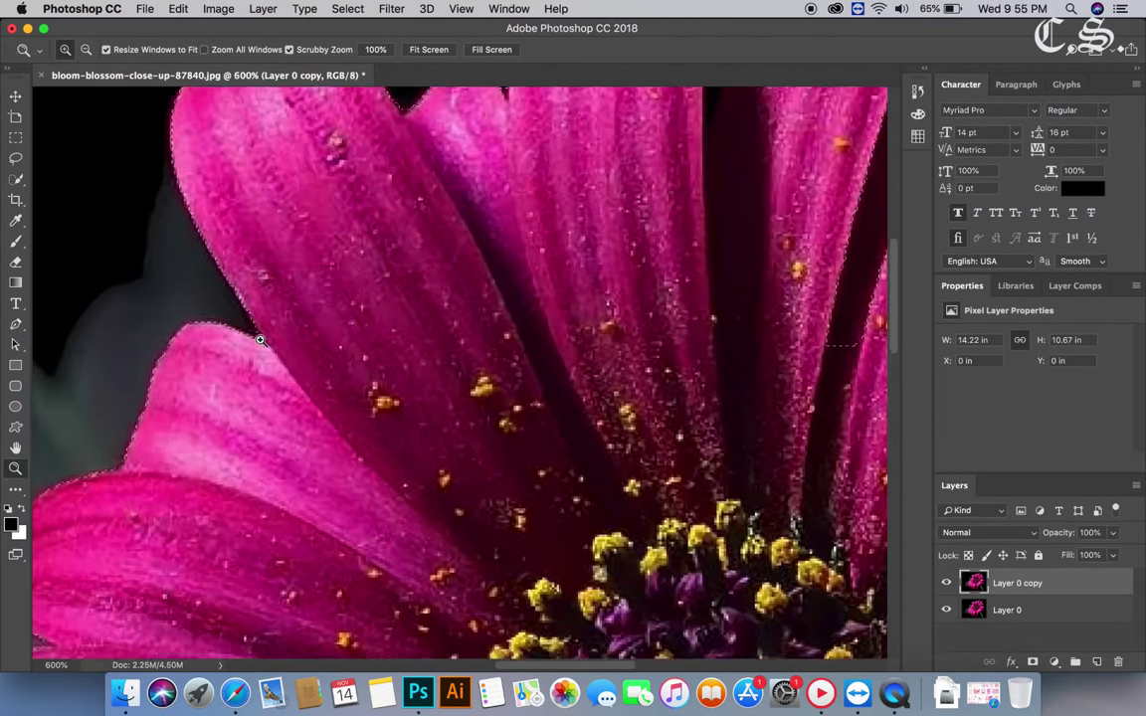
Shrink the brush to 3 and fix the gap between the two right petals
scroll(260, 341, up, 5)
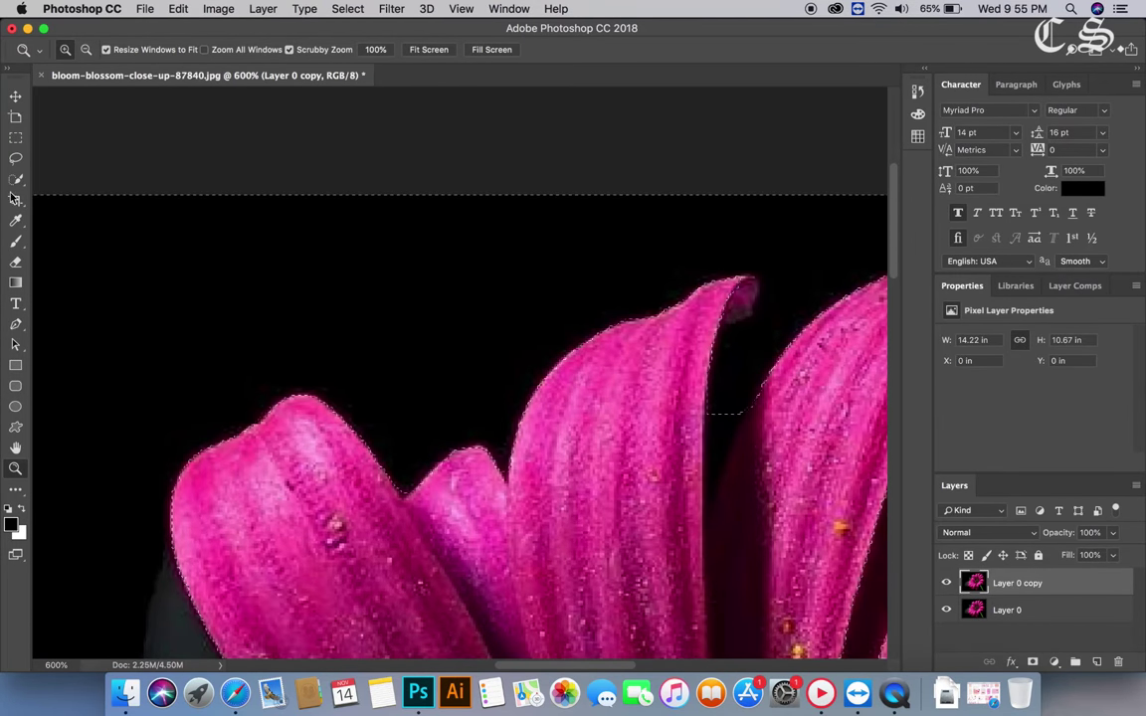
click(16, 179)
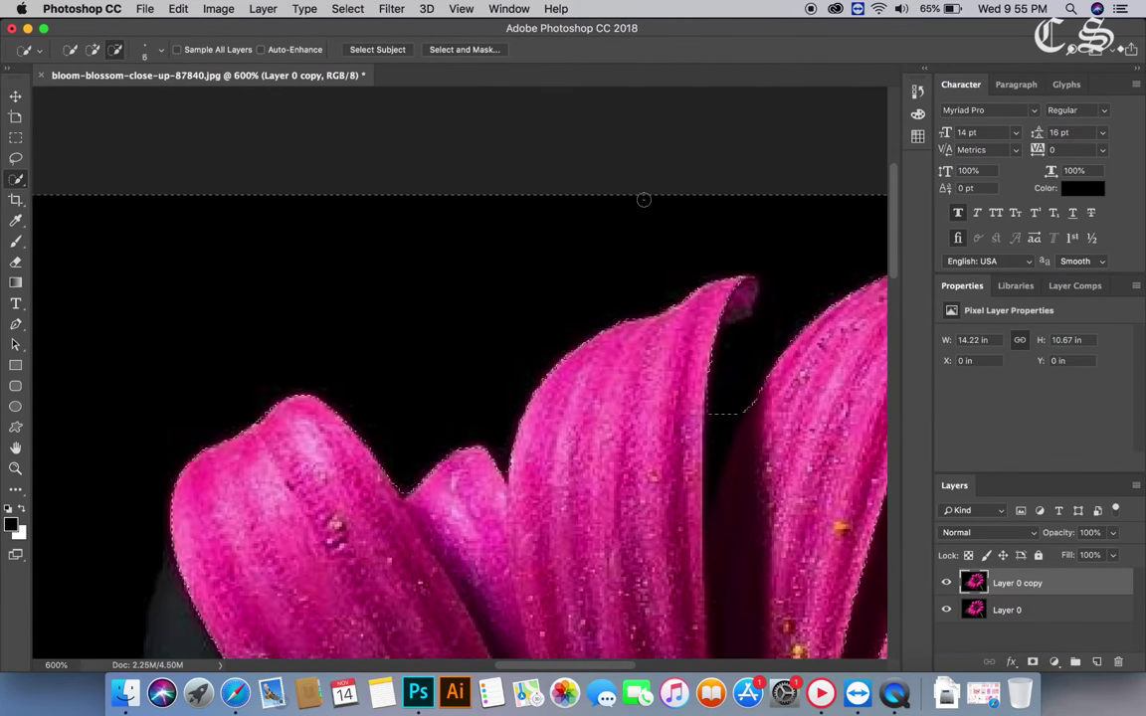
key(bracketleft)
key(bracketleft)
key(bracketleft)
drag(729, 396, 734, 404)
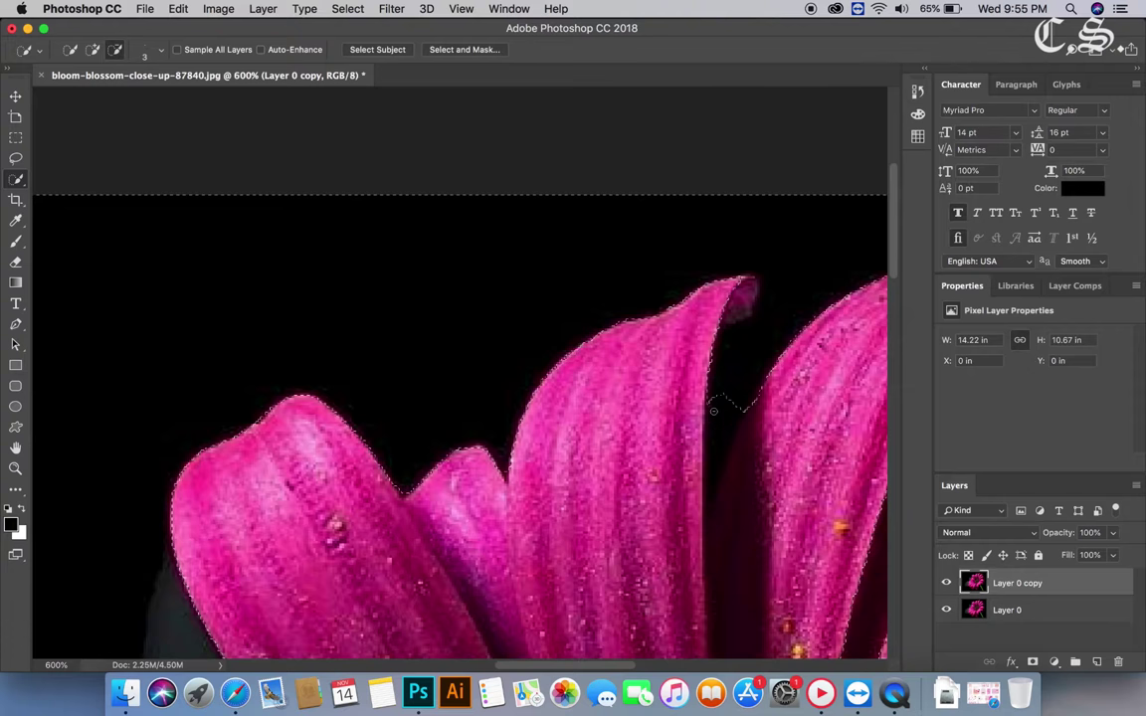
click(93, 51)
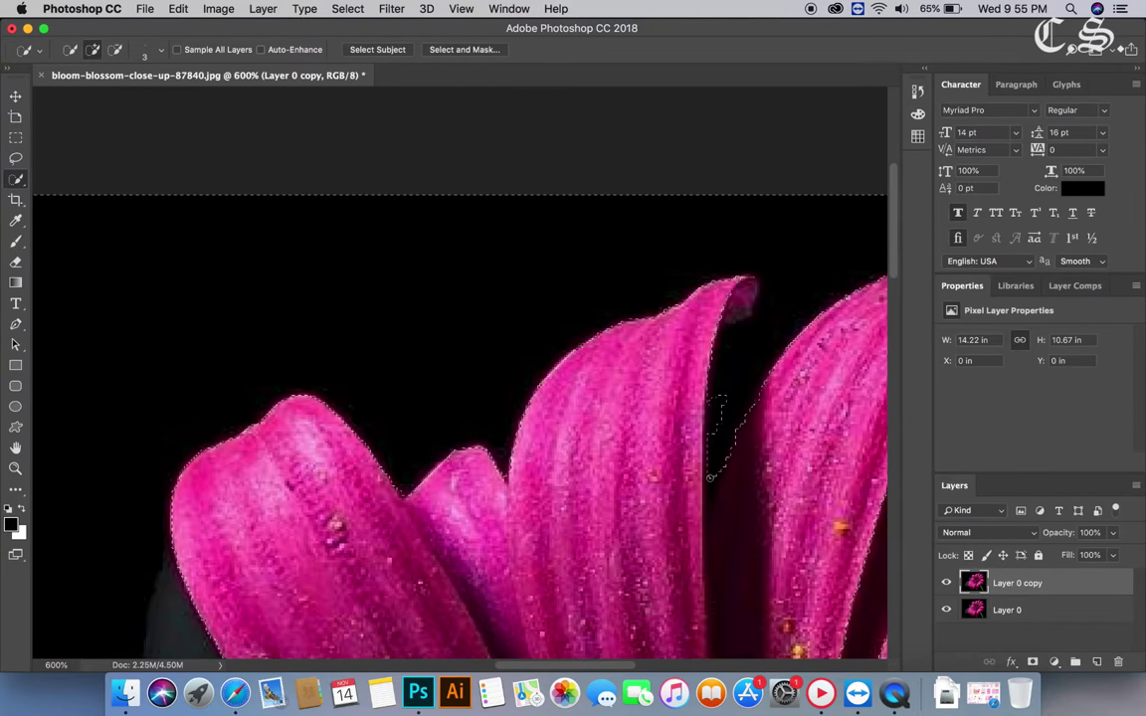
drag(724, 384, 751, 378)
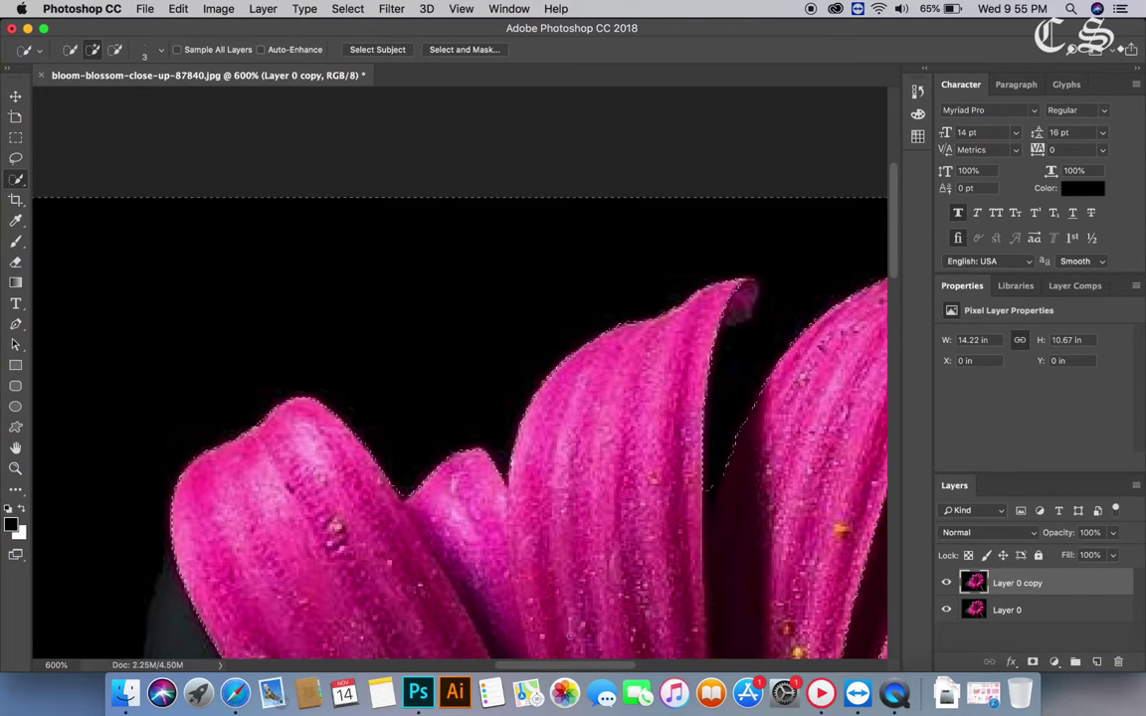
drag(579, 663, 665, 654)
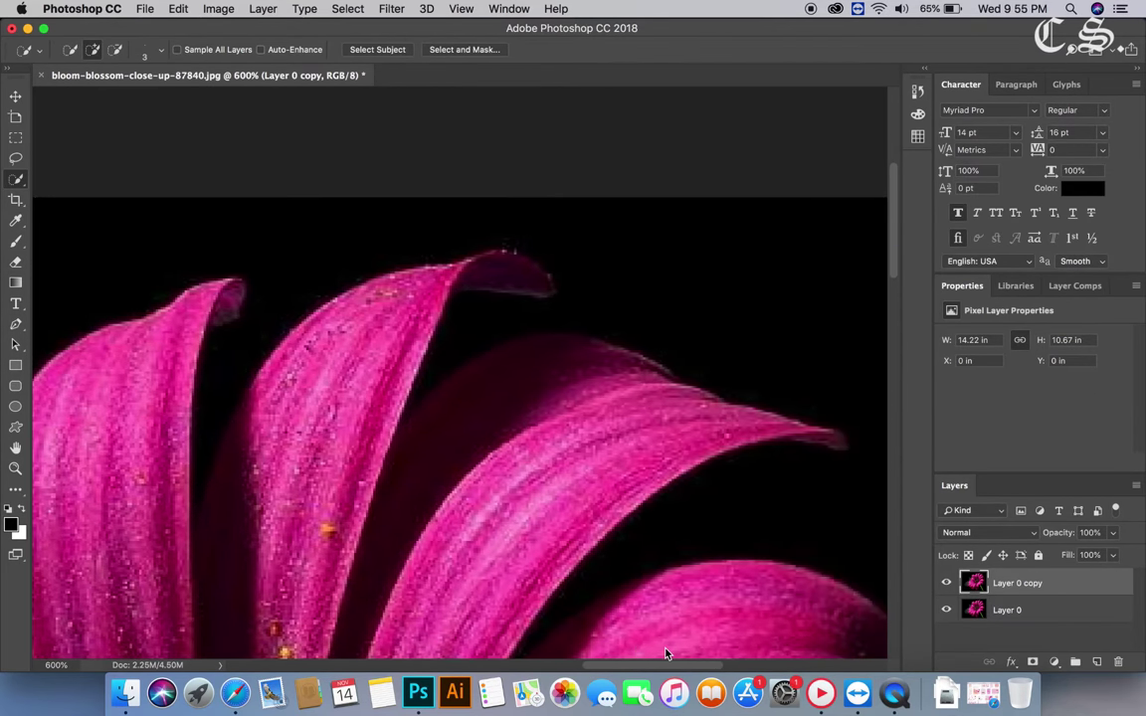
scroll(458, 378, down, 3)
scroll(458, 378, down, 3)
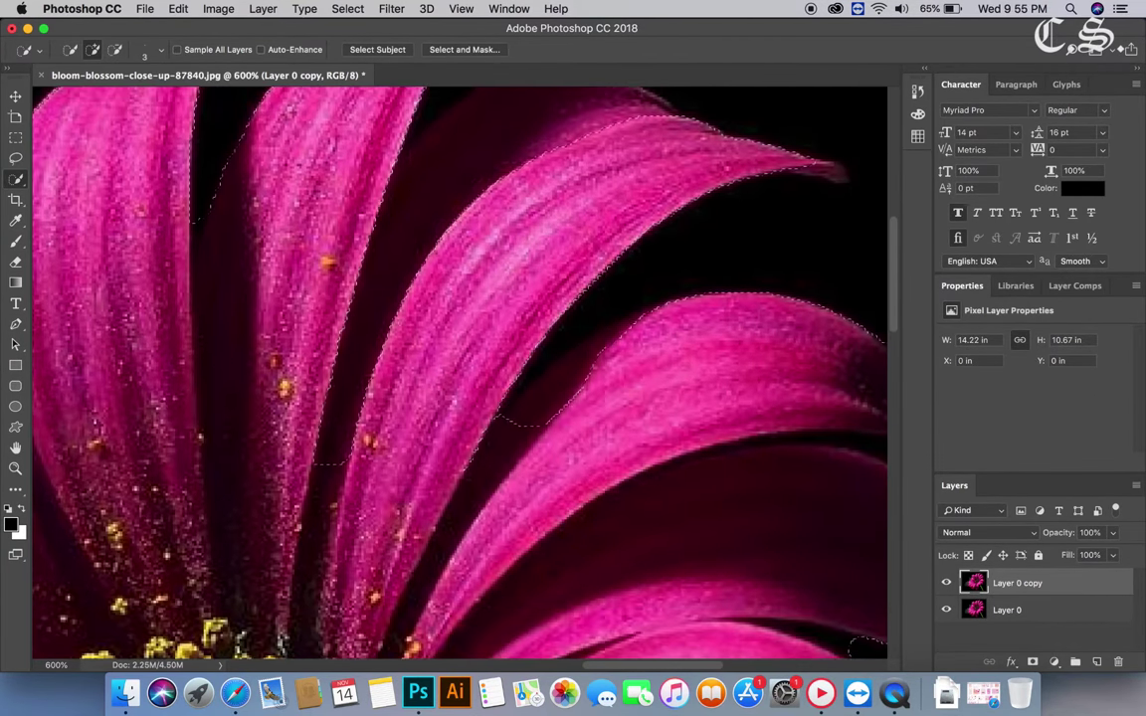
Trim the selection between the upper petals and fit it to the middle and lower petal edges
click(116, 49)
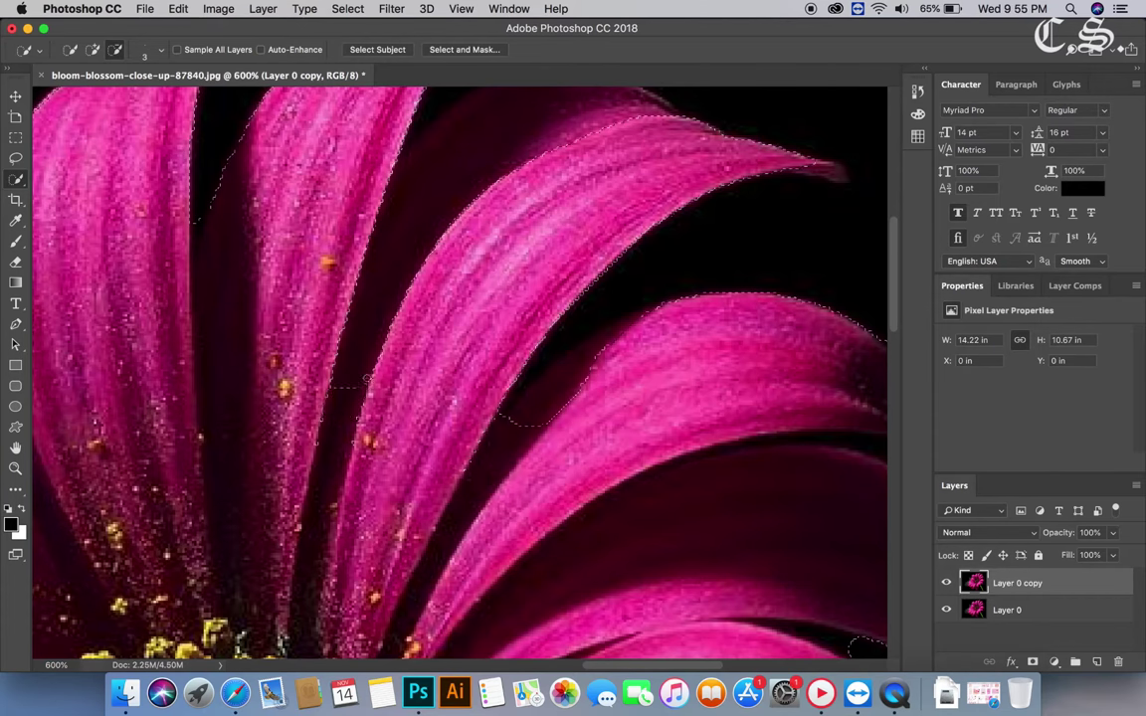
click(433, 186)
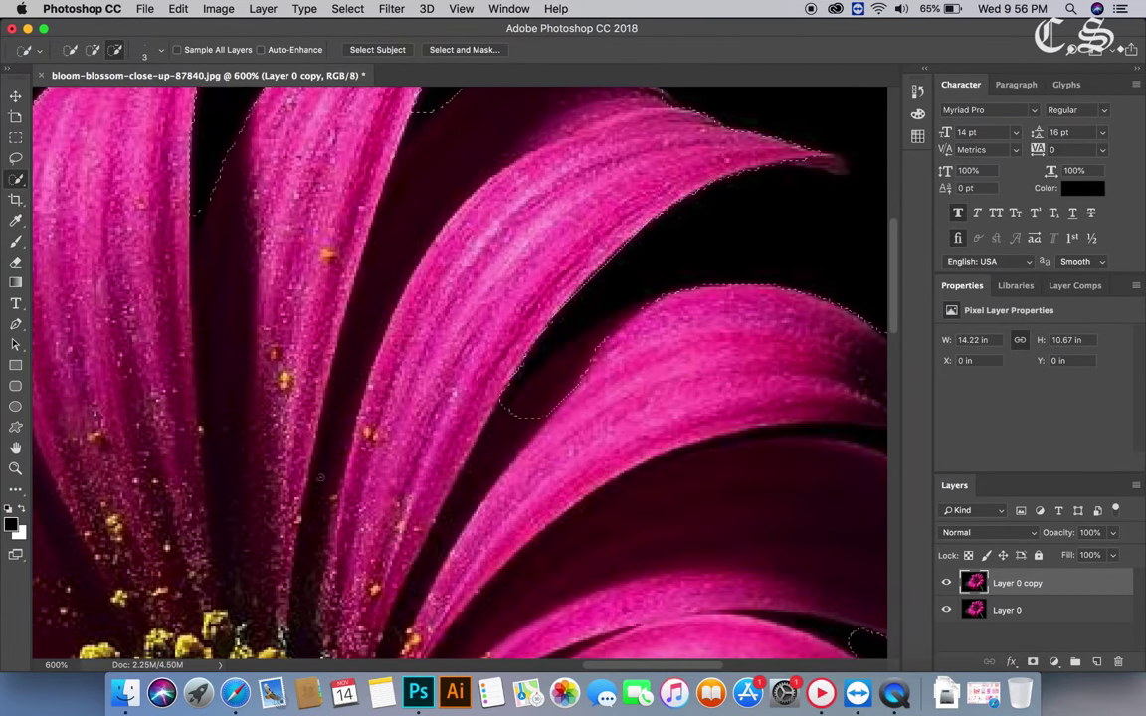
scroll(348, 463, down, 3)
scroll(348, 463, up, 5)
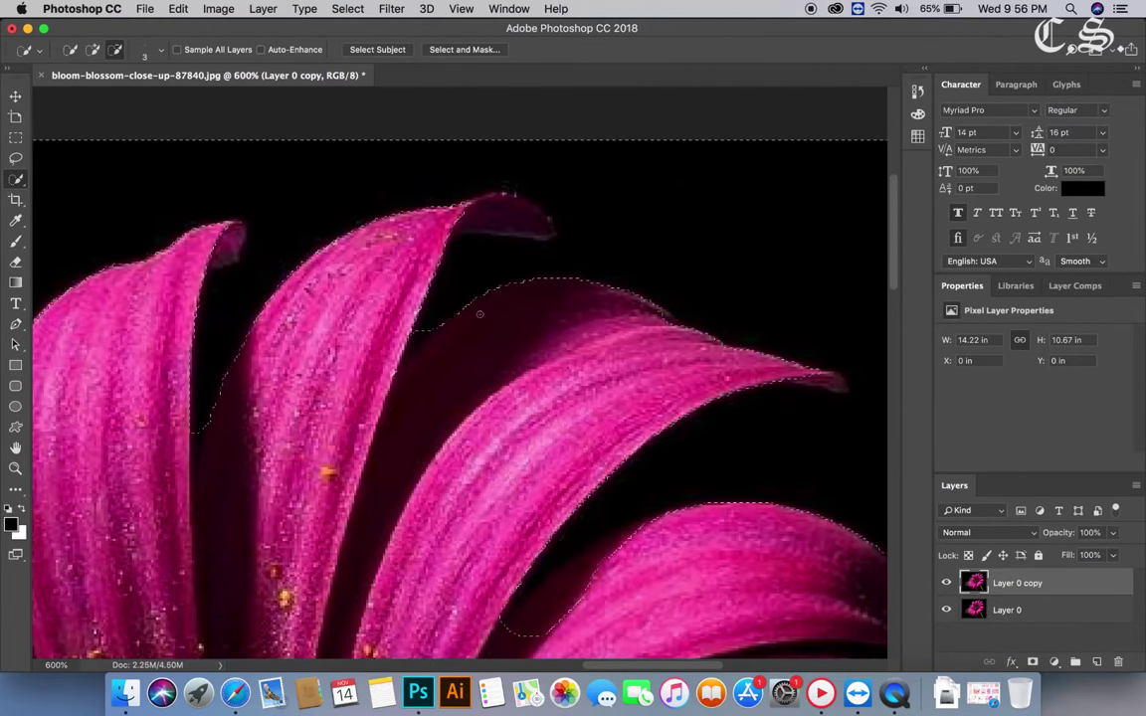
click(92, 49)
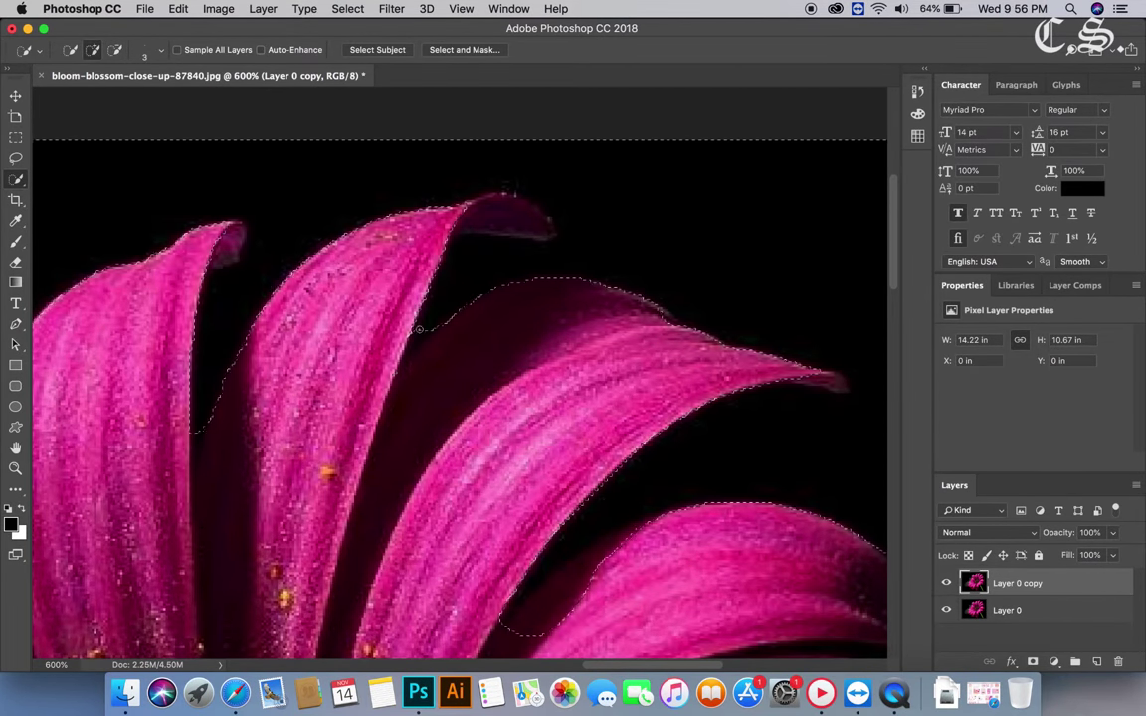
click(439, 352)
drag(439, 353, 517, 298)
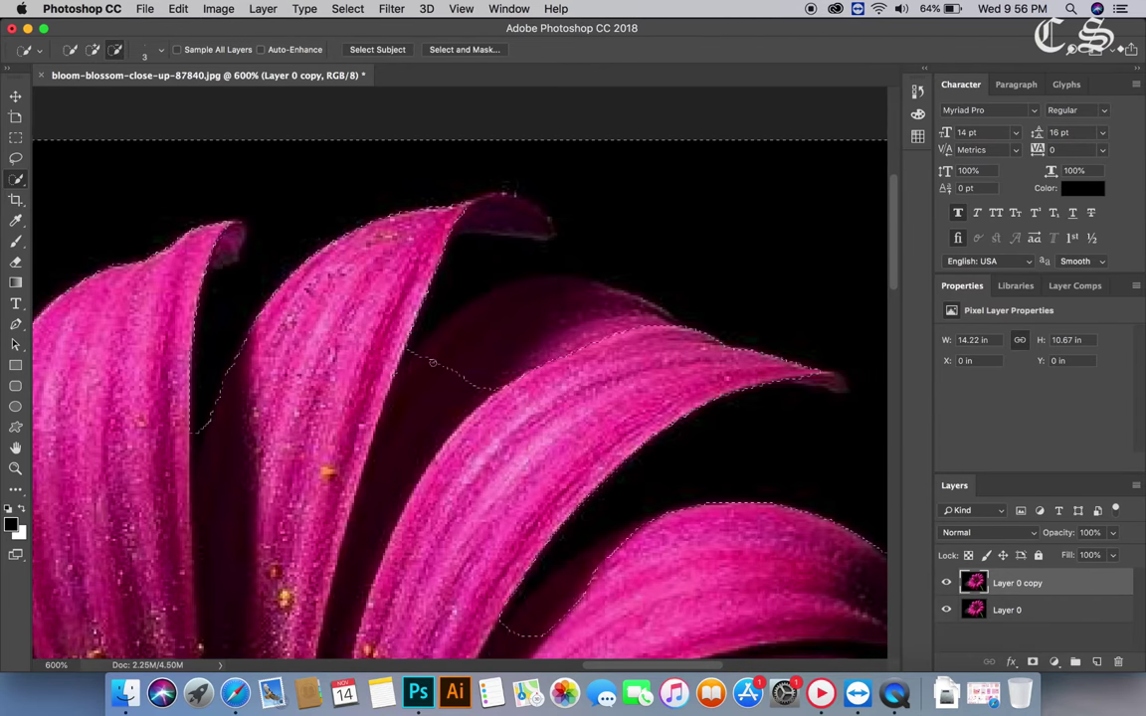
scroll(457, 373, down, 2)
scroll(458, 373, down, 1)
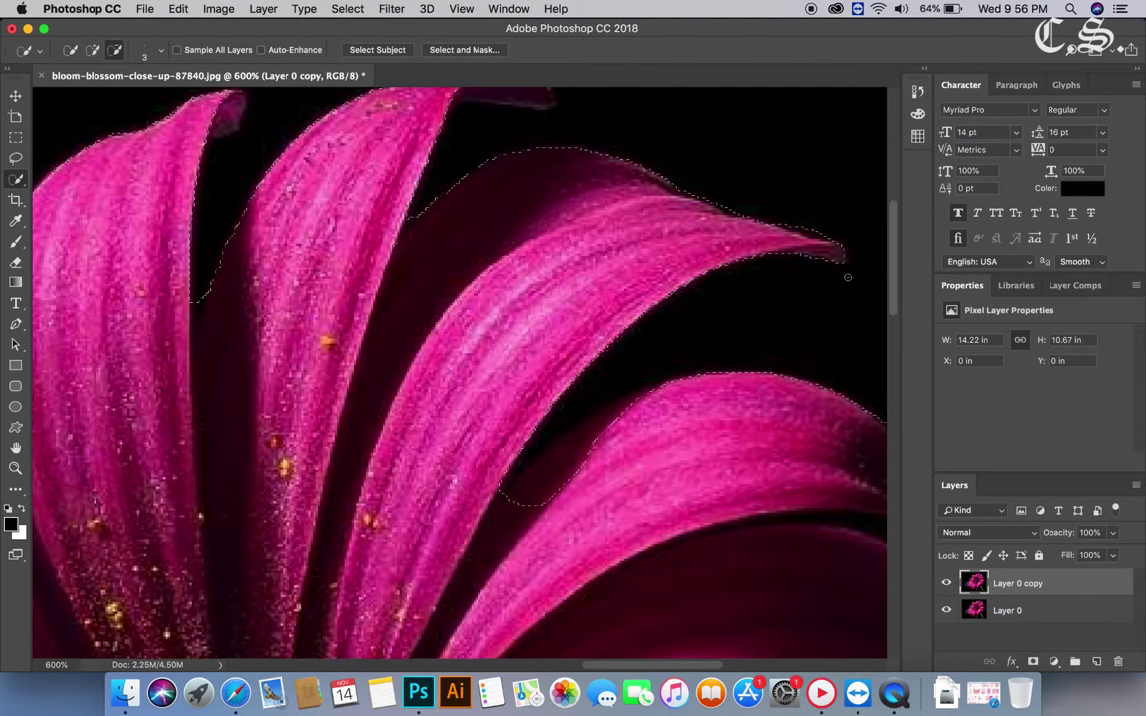
scroll(836, 258, up, 2)
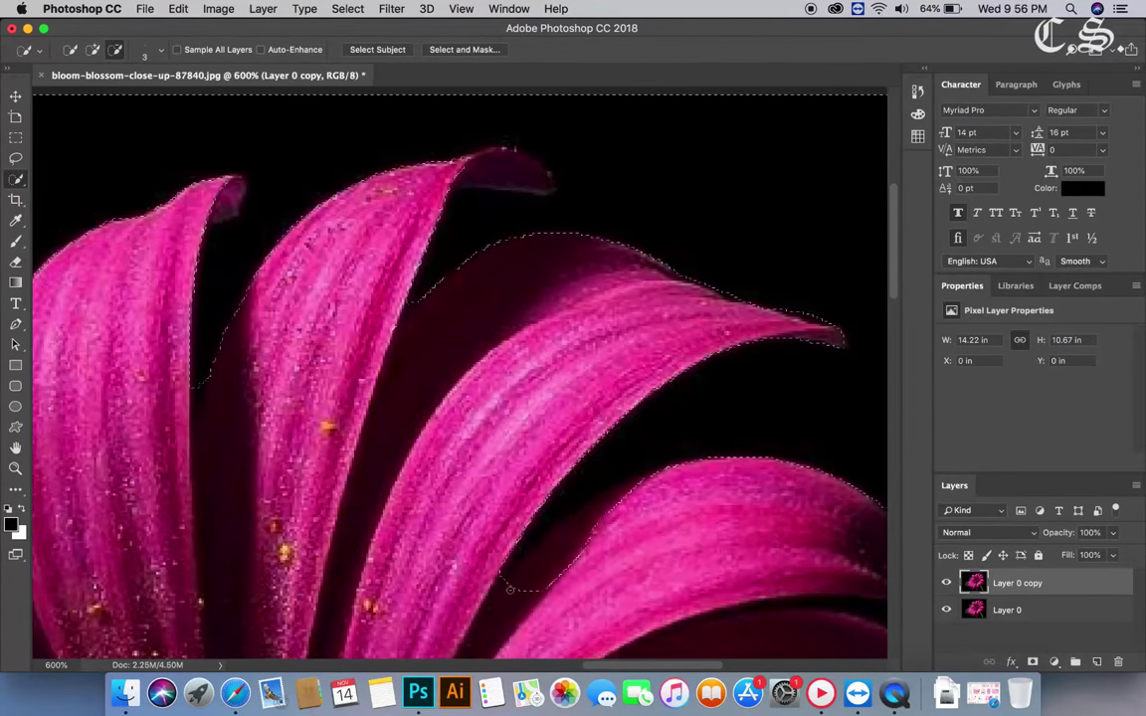
drag(544, 393, 587, 448)
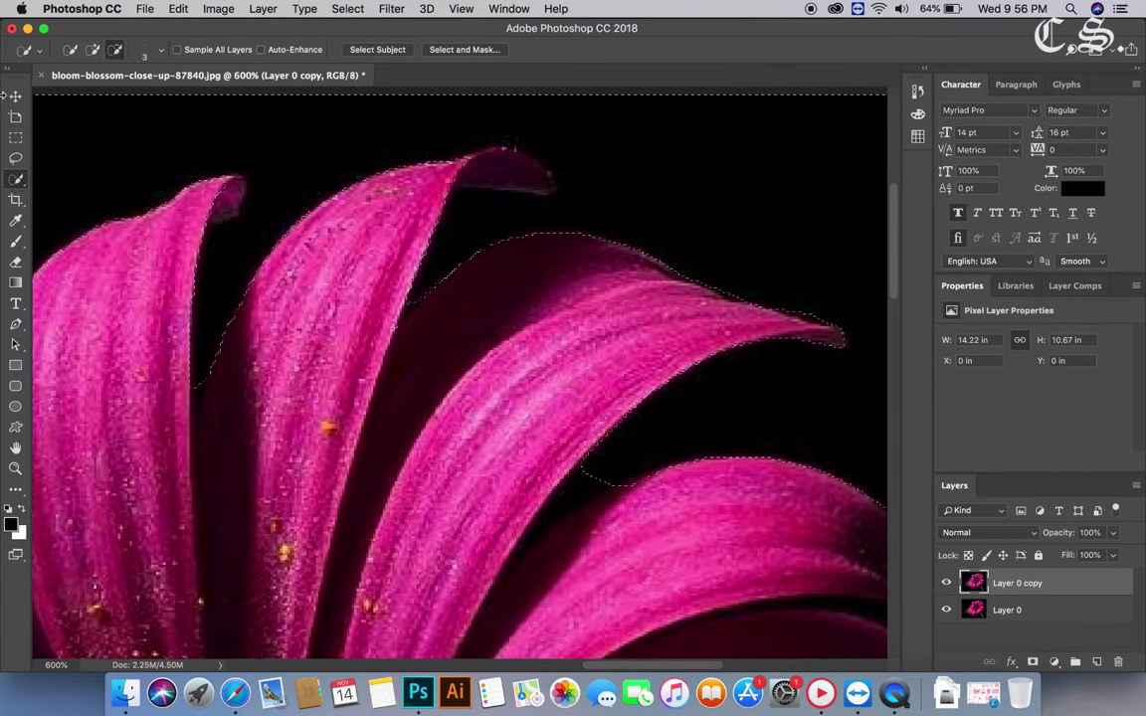
Refine the selection along the stem edges, alternating Add and Subtract modes
click(92, 49)
scroll(457, 378, down, 3)
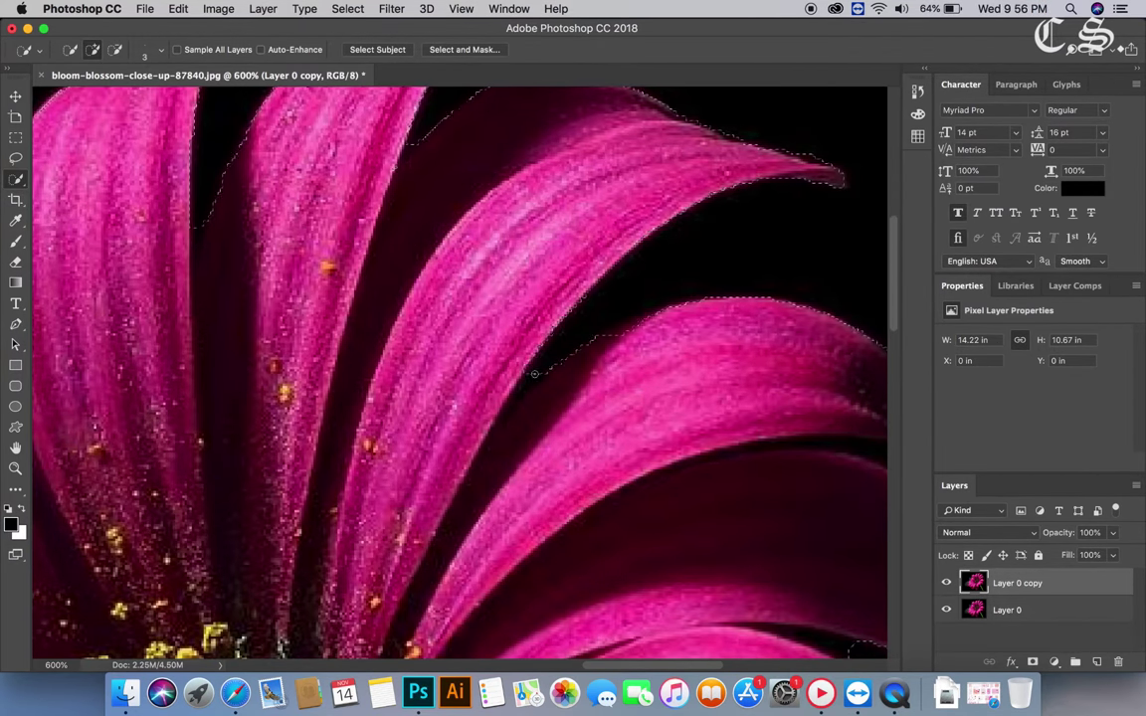
click(114, 49)
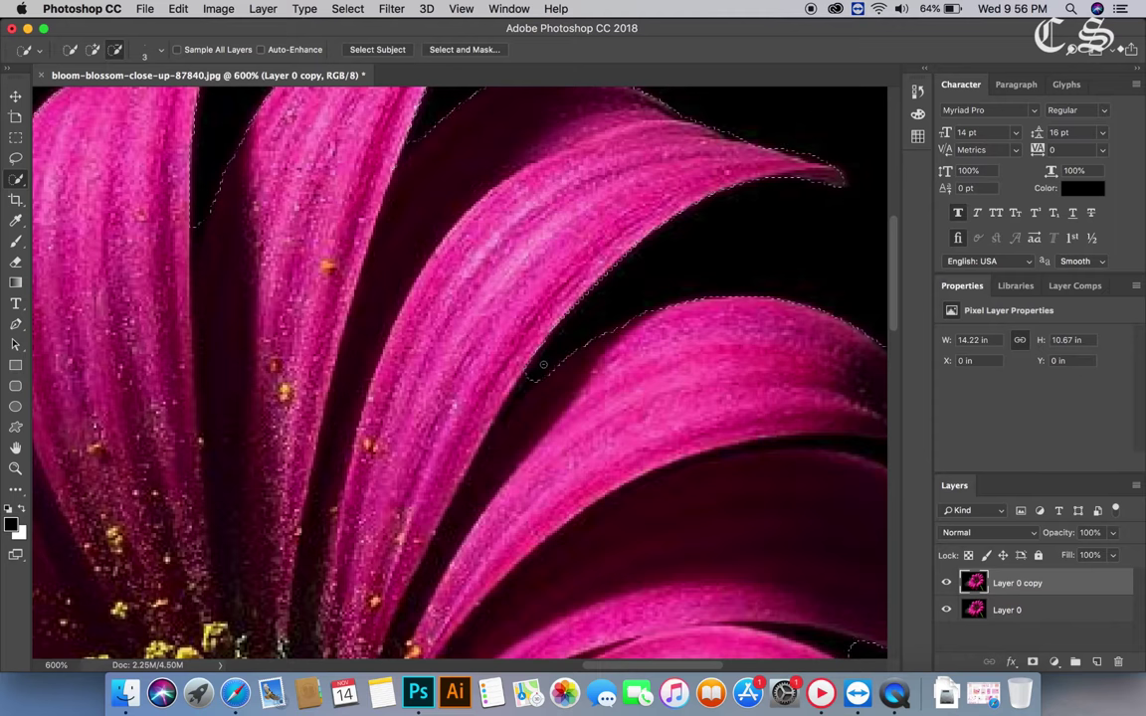
drag(645, 666, 696, 675)
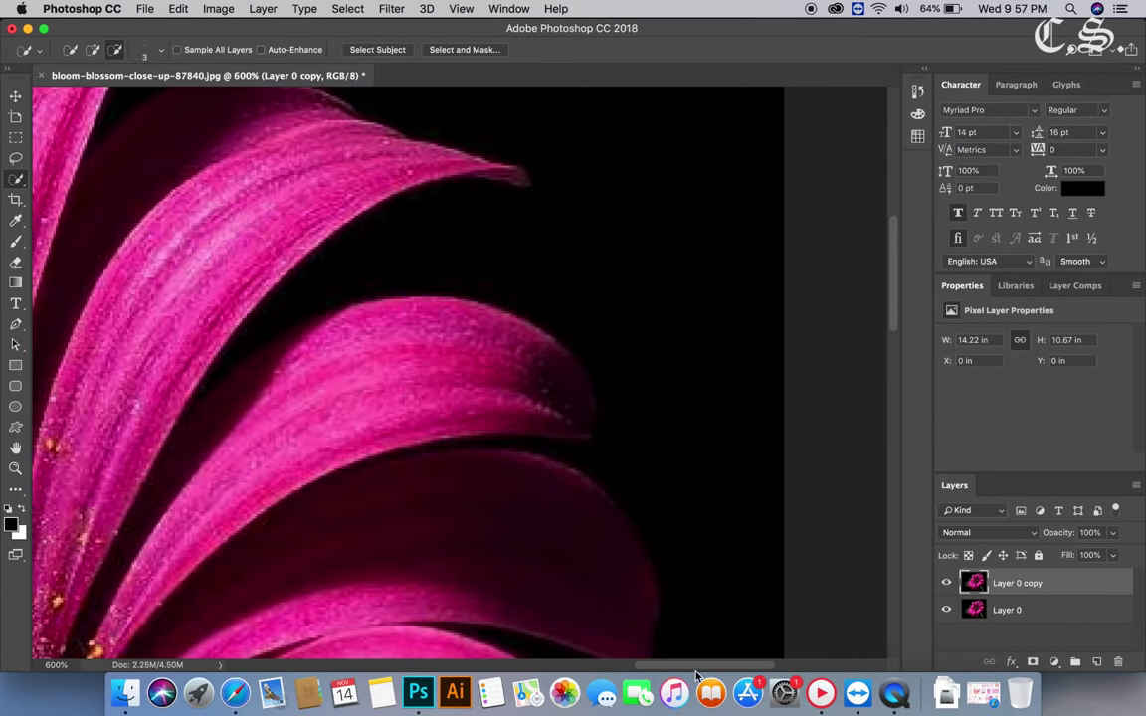
key(shift)
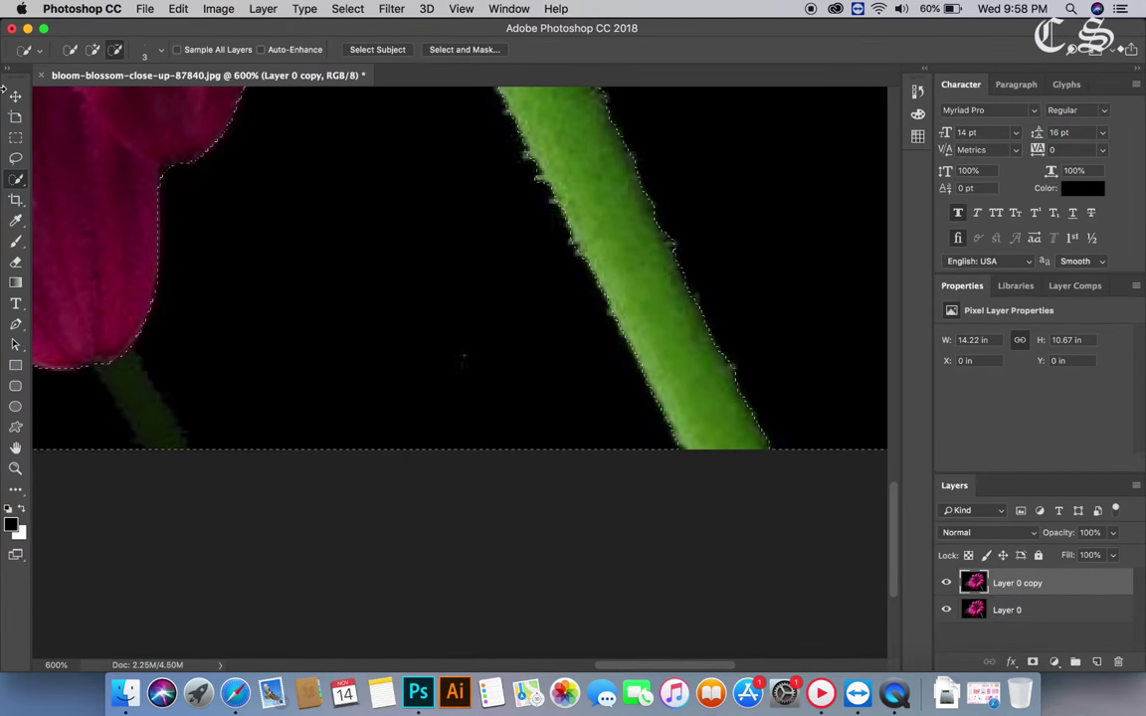
Add the upper-left petal's tip to the selection while panning across the 600% view
click(92, 48)
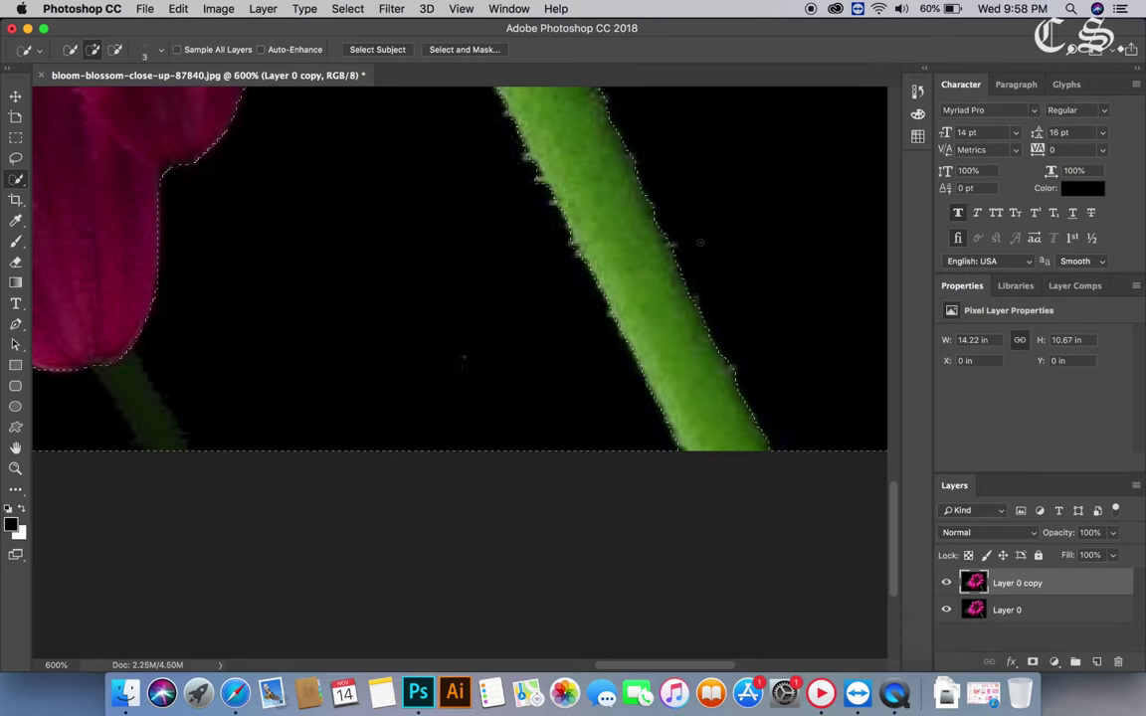
scroll(699, 242, up, 5)
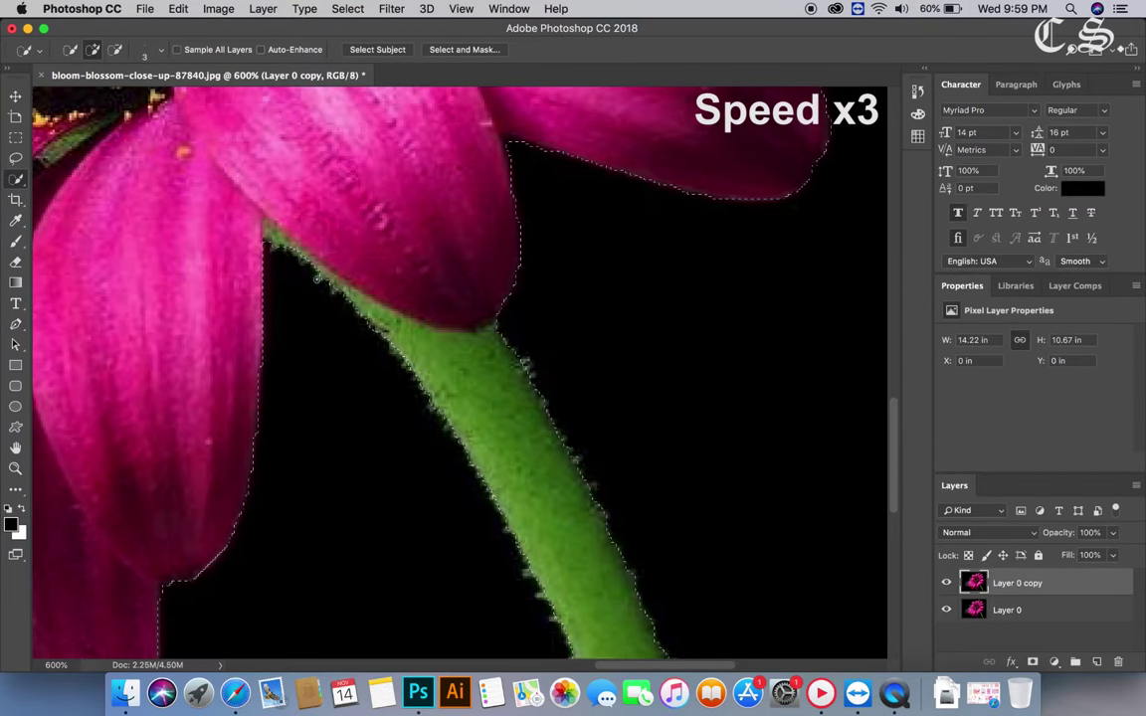
scroll(316, 279, up, 10)
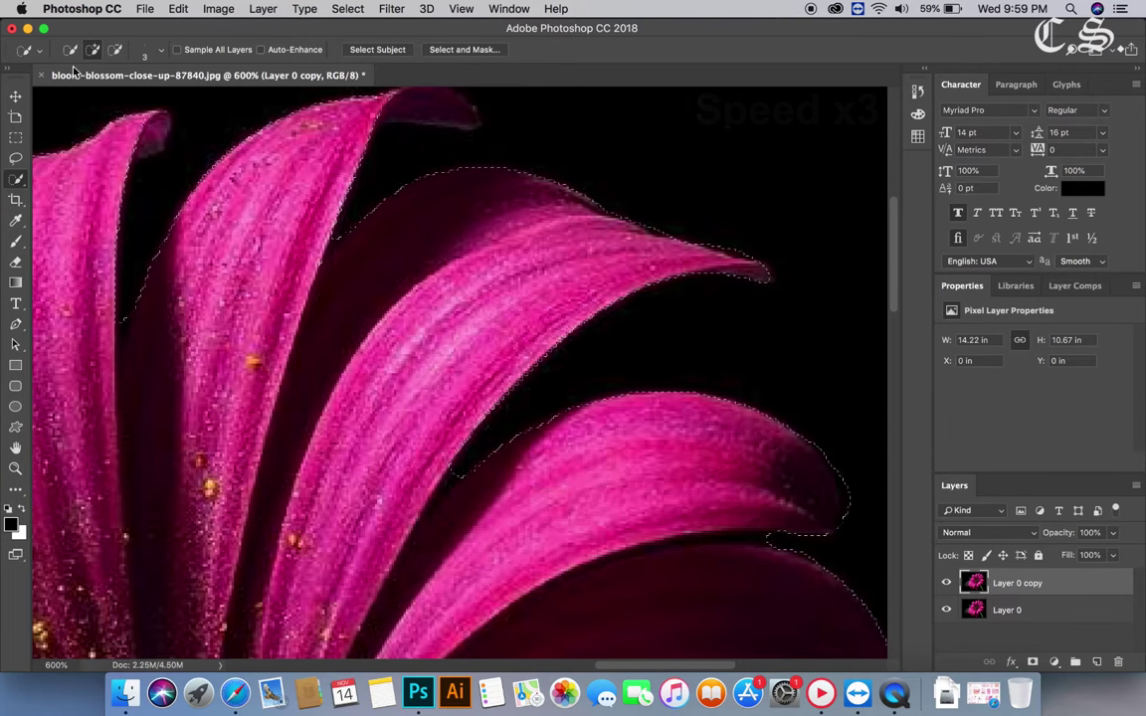
drag(139, 124, 162, 134)
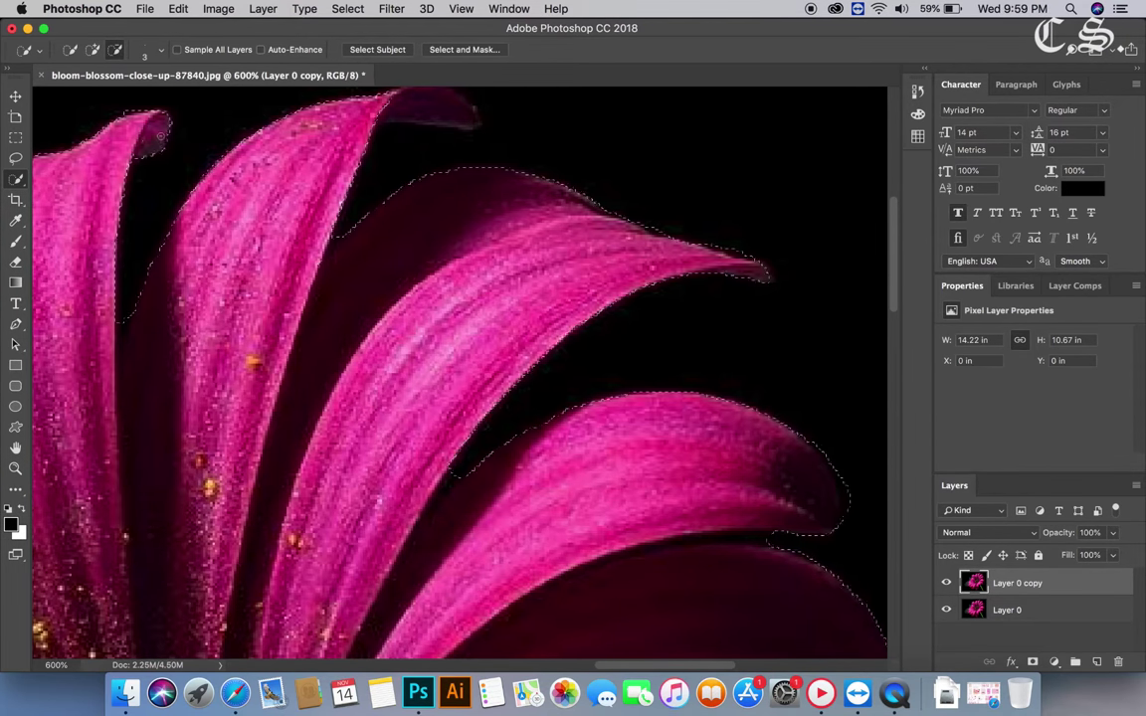
scroll(527, 282, up, 10)
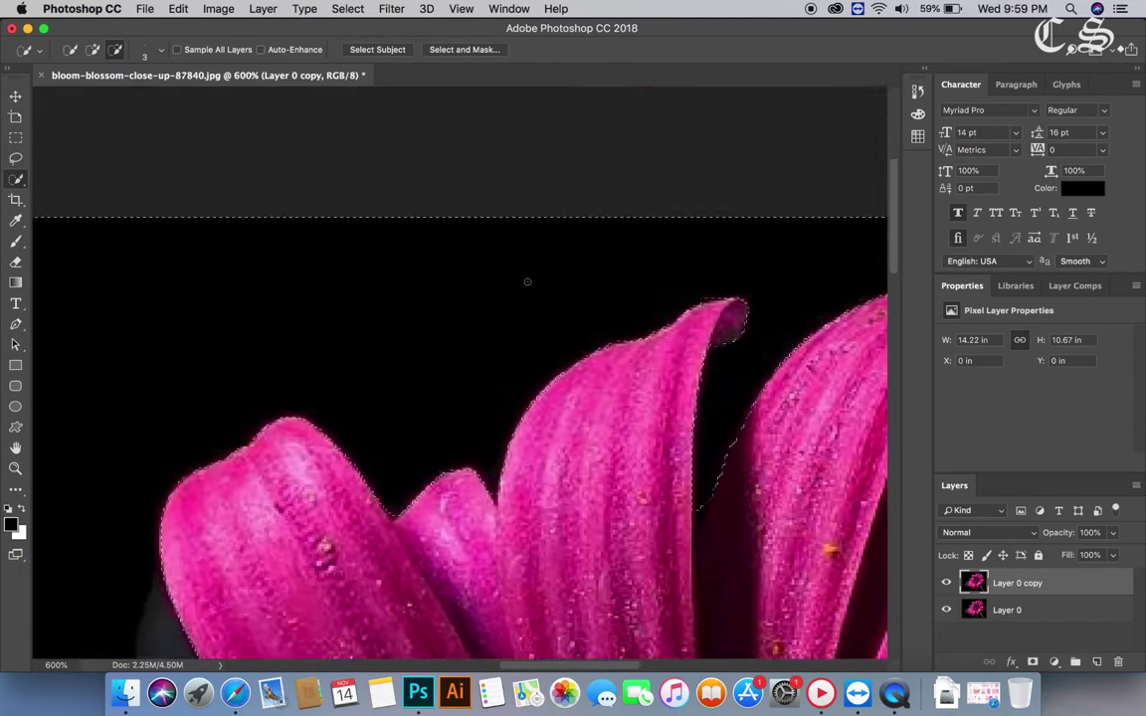
scroll(527, 281, down, 10)
scroll(508, 269, left, 5)
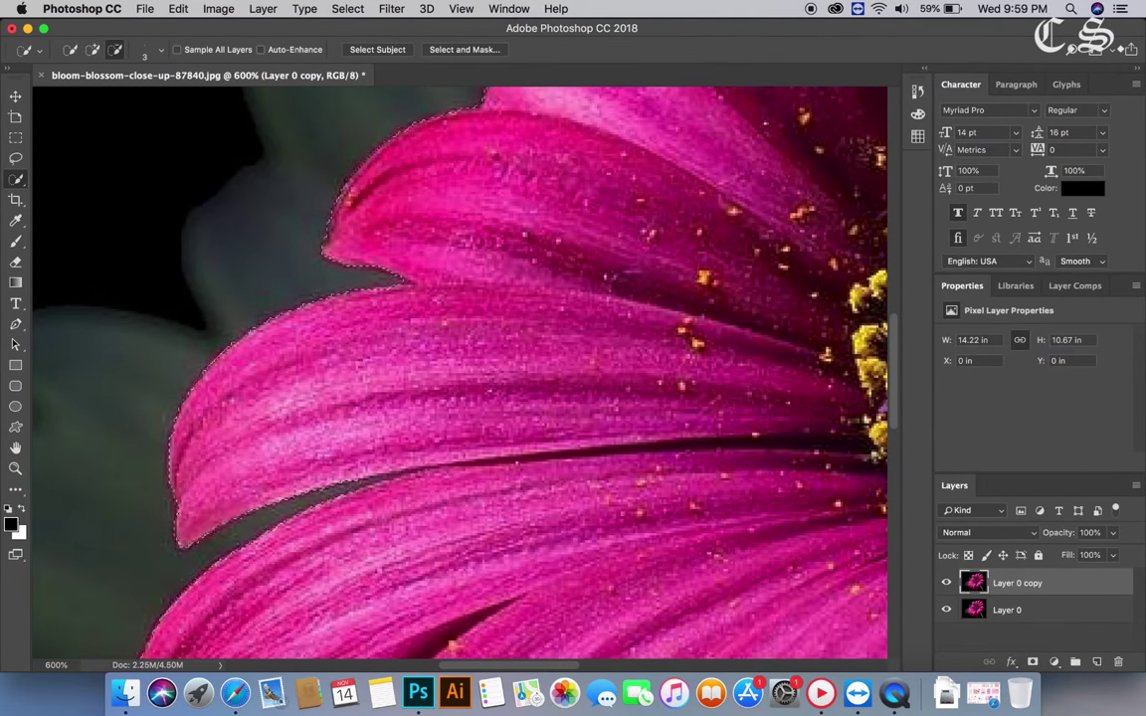
scroll(358, 428, up, 5)
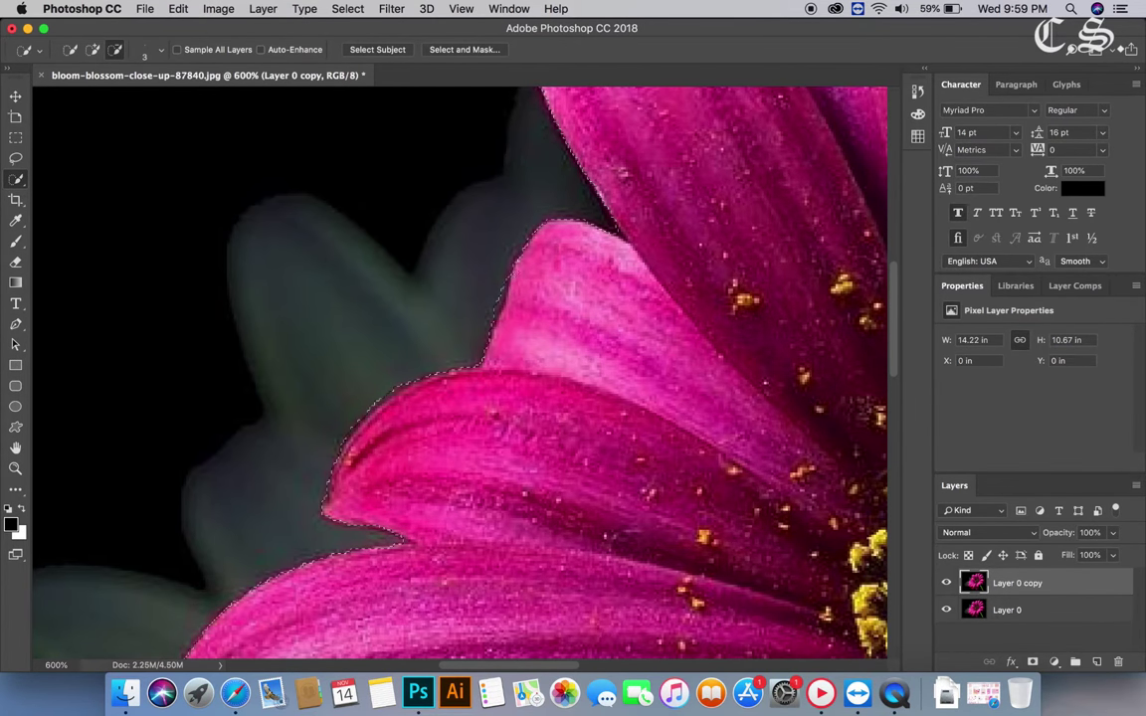
scroll(414, 335, down, 4)
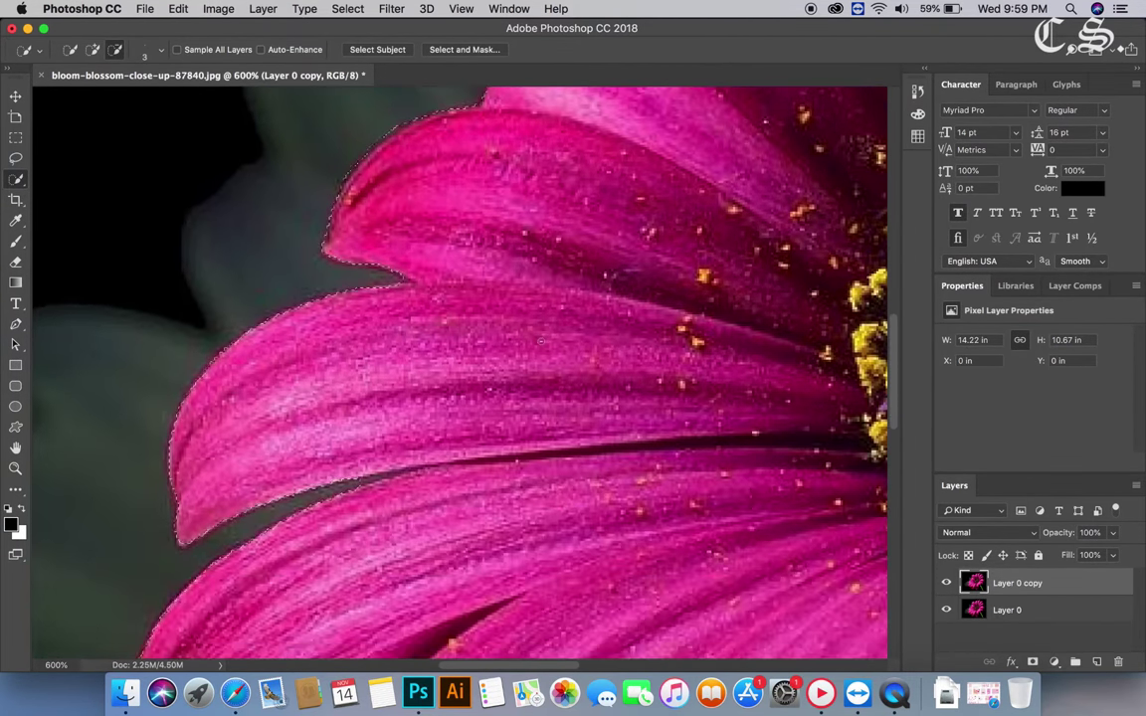
scroll(414, 335, down, 1)
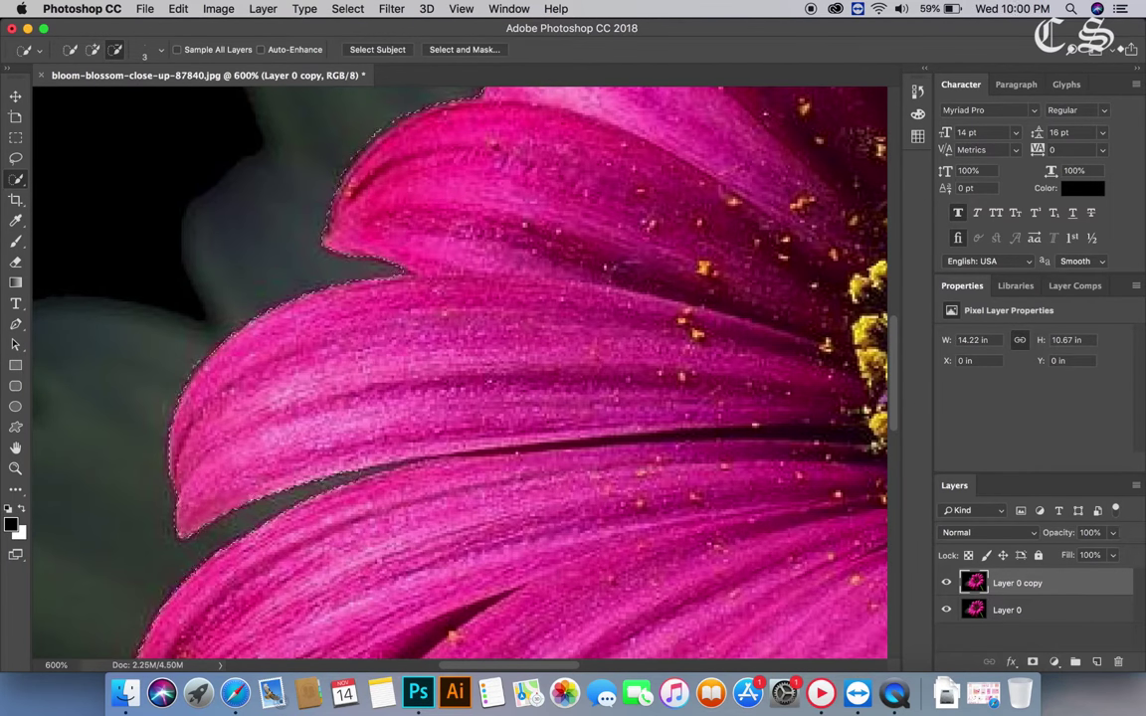
scroll(458, 373, down, 2)
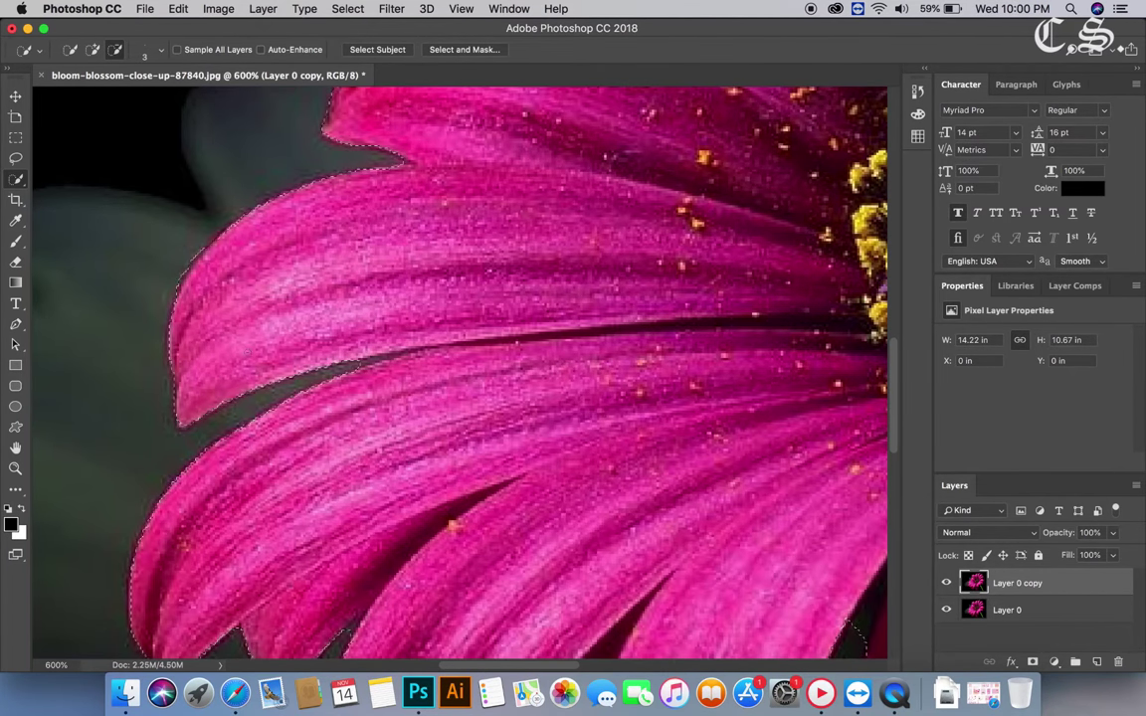
scroll(294, 485, down, 4)
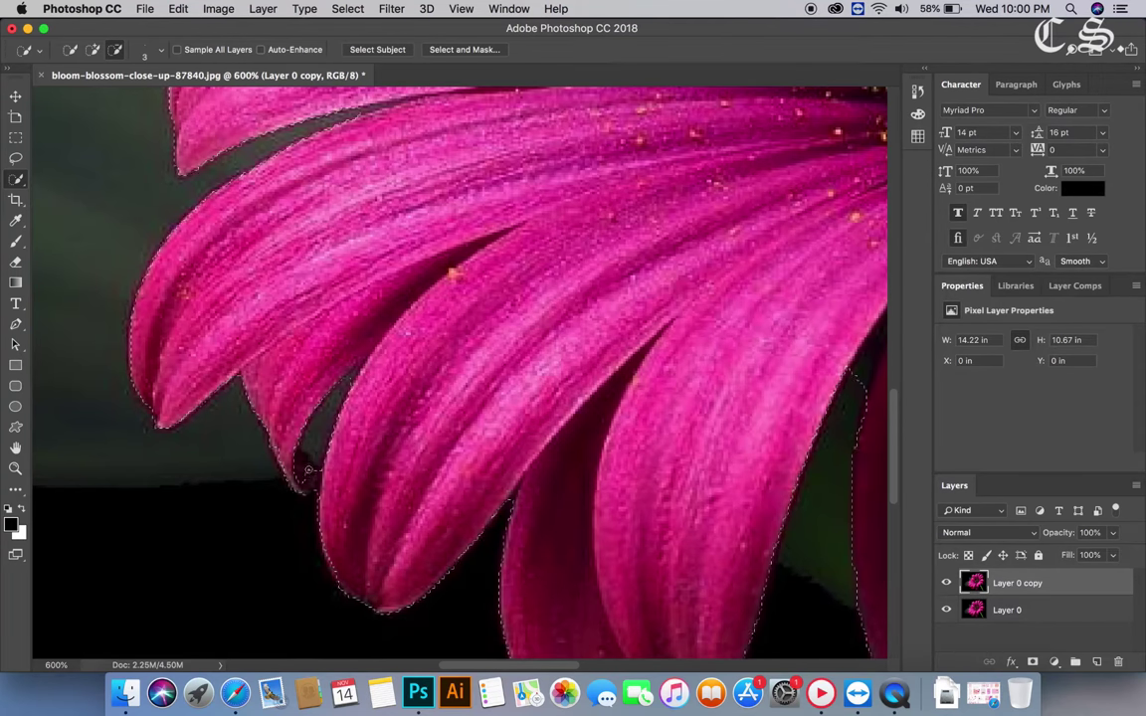
scroll(168, 194, down, 1)
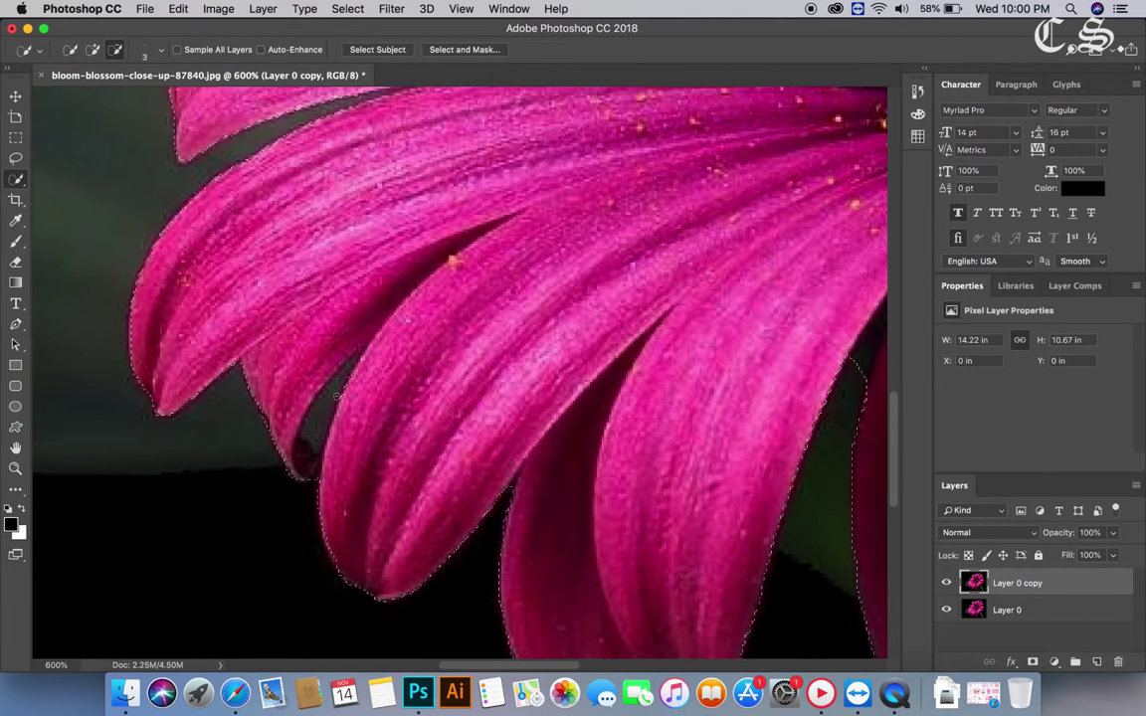
Reshape the selection around a petal-tip gap and up the petal edge, panning along the stem
click(93, 49)
drag(309, 460, 339, 373)
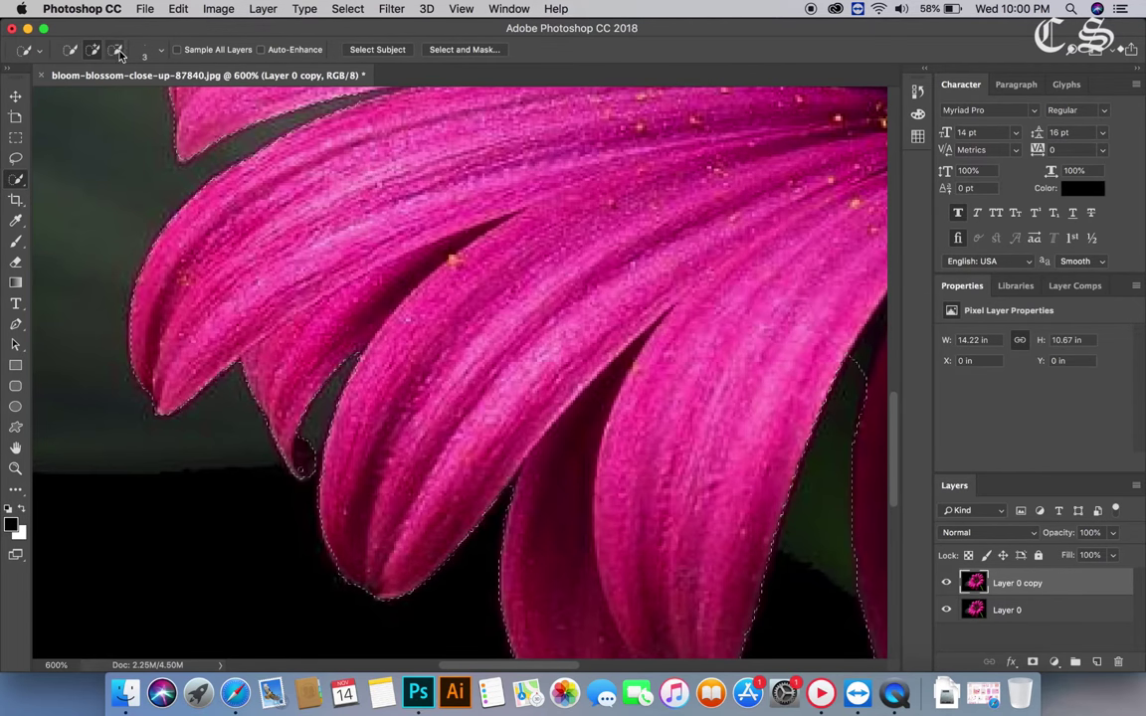
scroll(139, 199, down, 5)
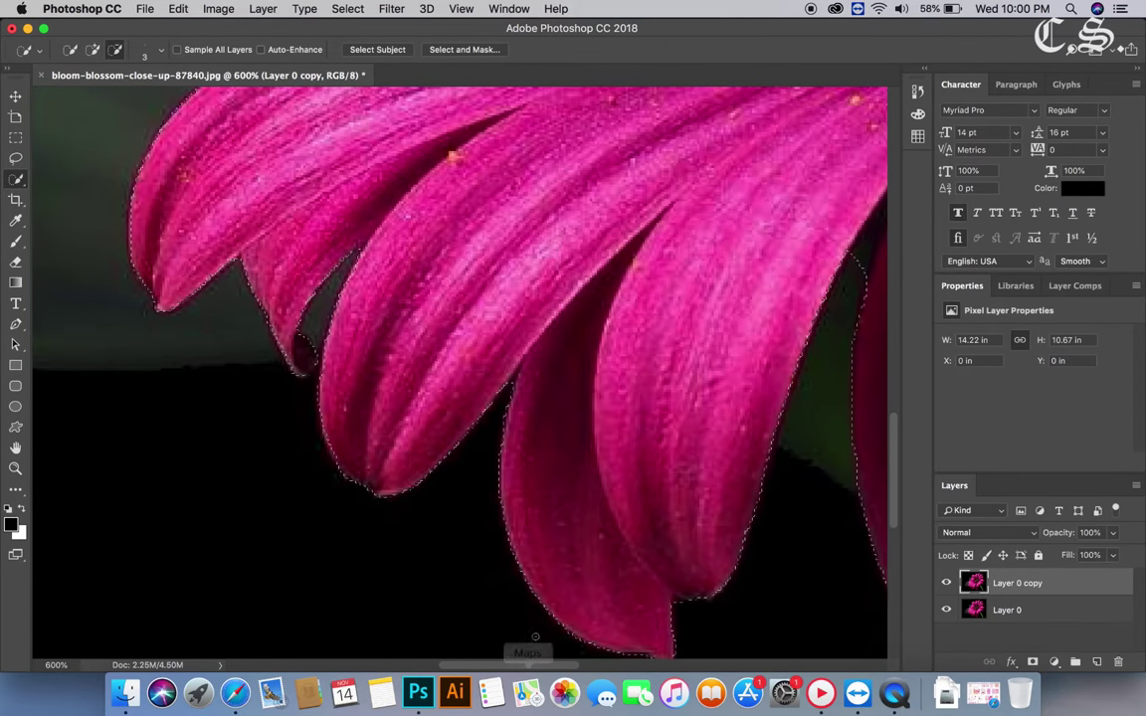
scroll(563, 242, up, 5)
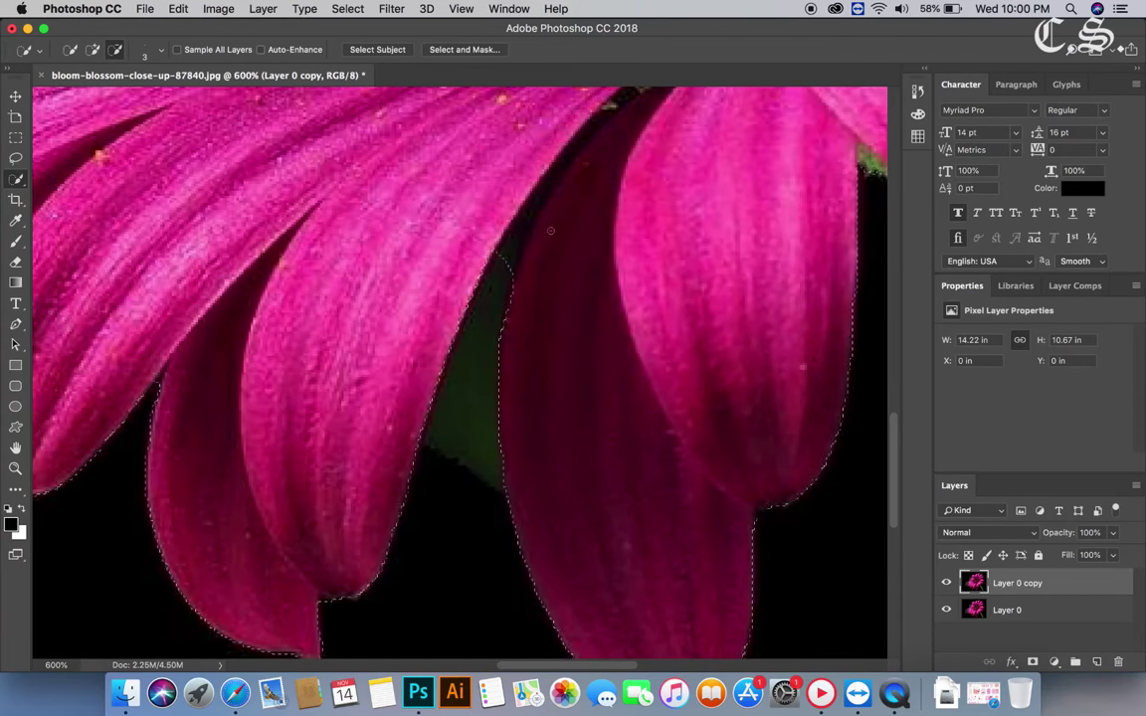
key(shift)
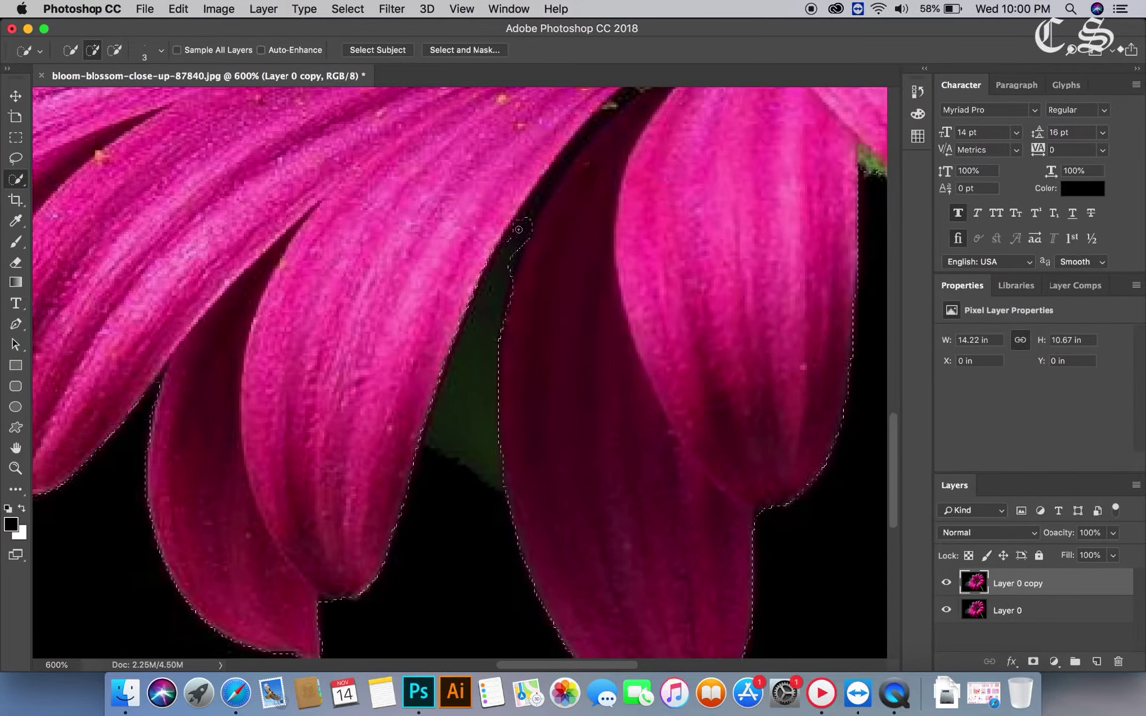
drag(515, 239, 514, 266)
scroll(513, 265, down, 5)
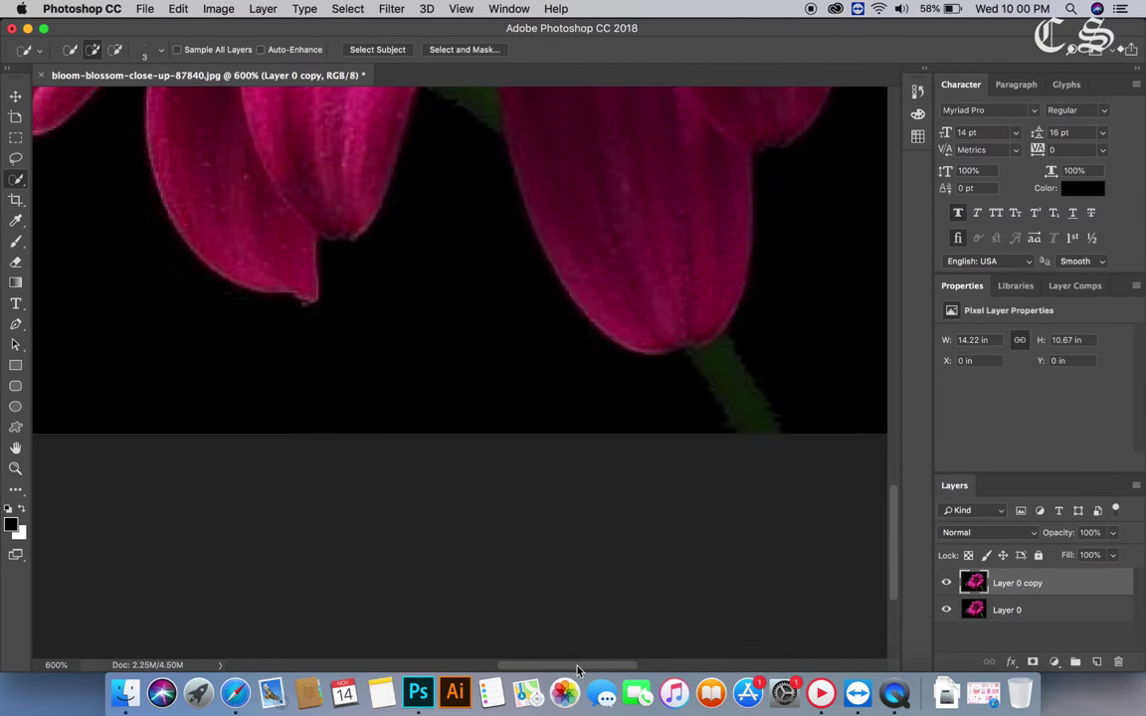
scroll(612, 593, right, 10)
scroll(514, 407, down, 5)
scroll(514, 408, up, 4)
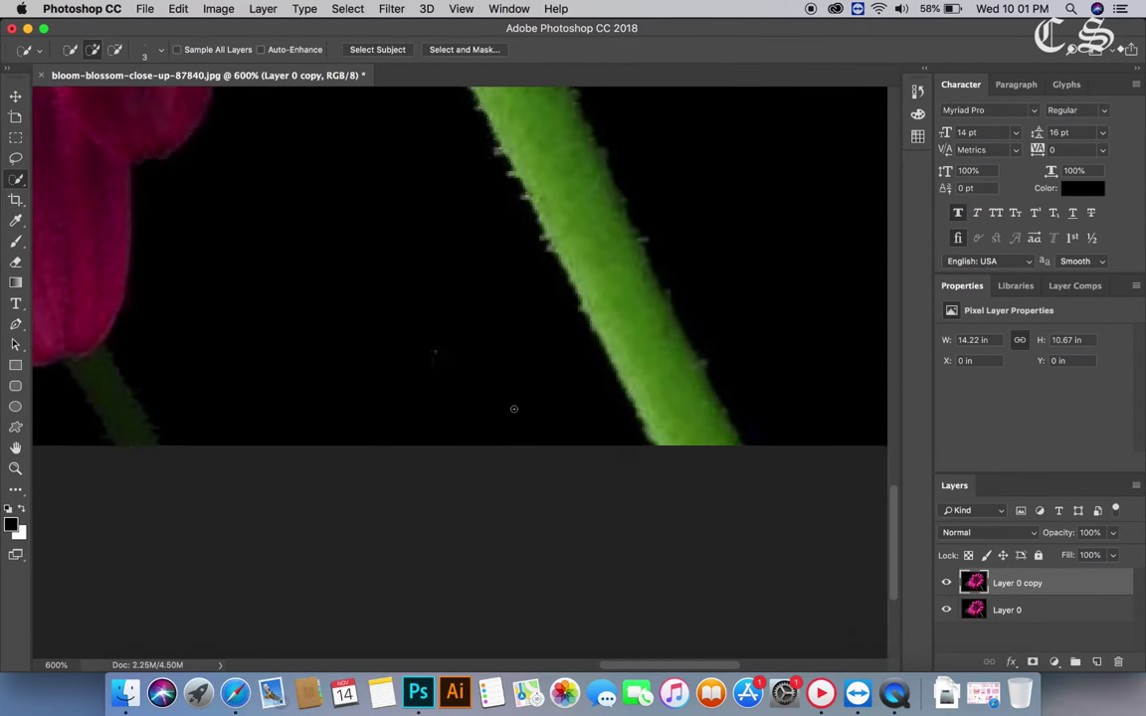
scroll(513, 408, up, 4)
scroll(513, 408, up, 2)
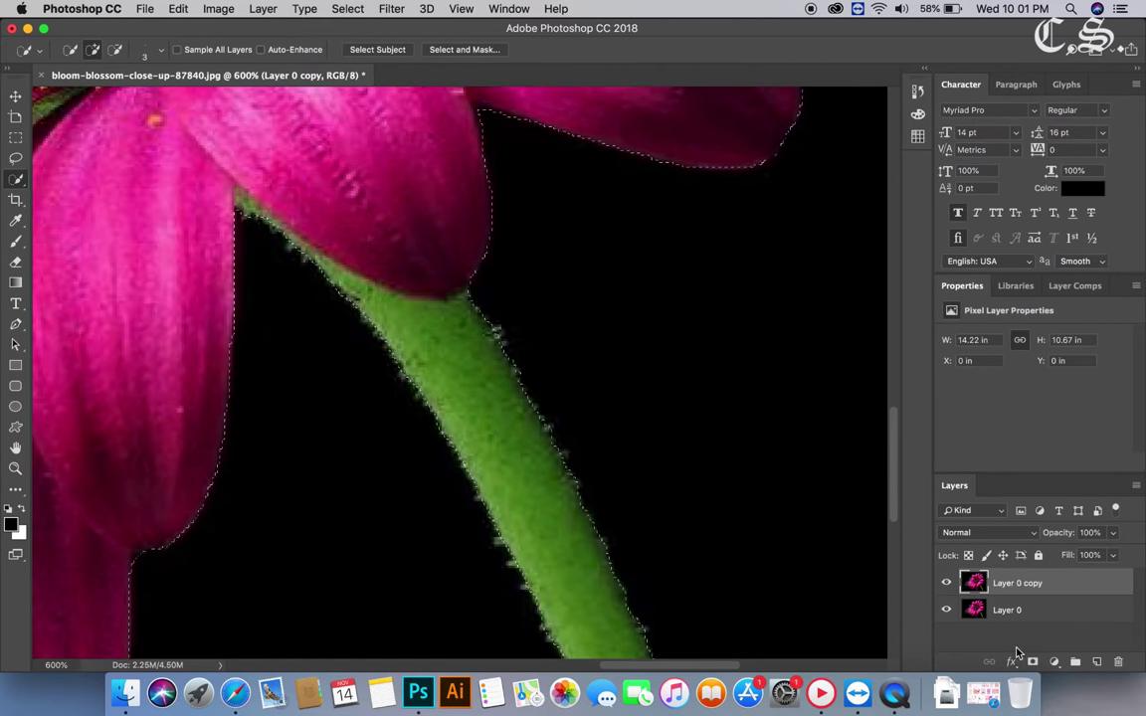
Zoom out to 100%, add a layer mask, hide Layer 0, then undo the wrong mask
click(15, 468)
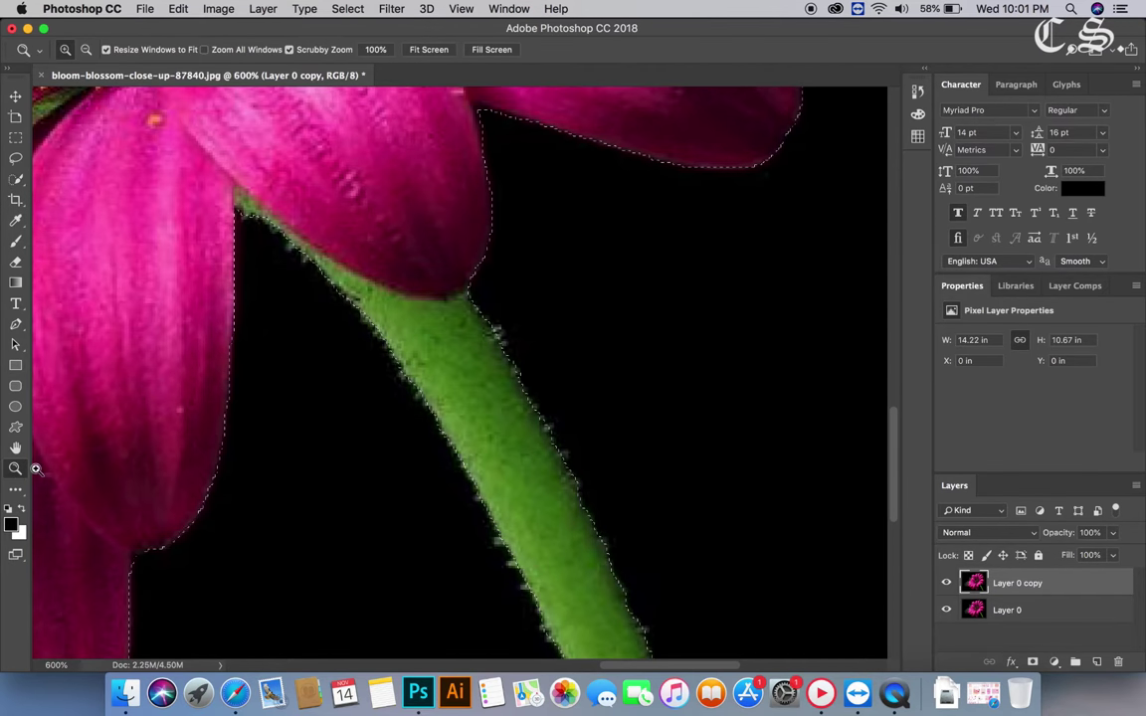
alt+click(420, 279)
alt+click(420, 278)
alt+click(420, 278)
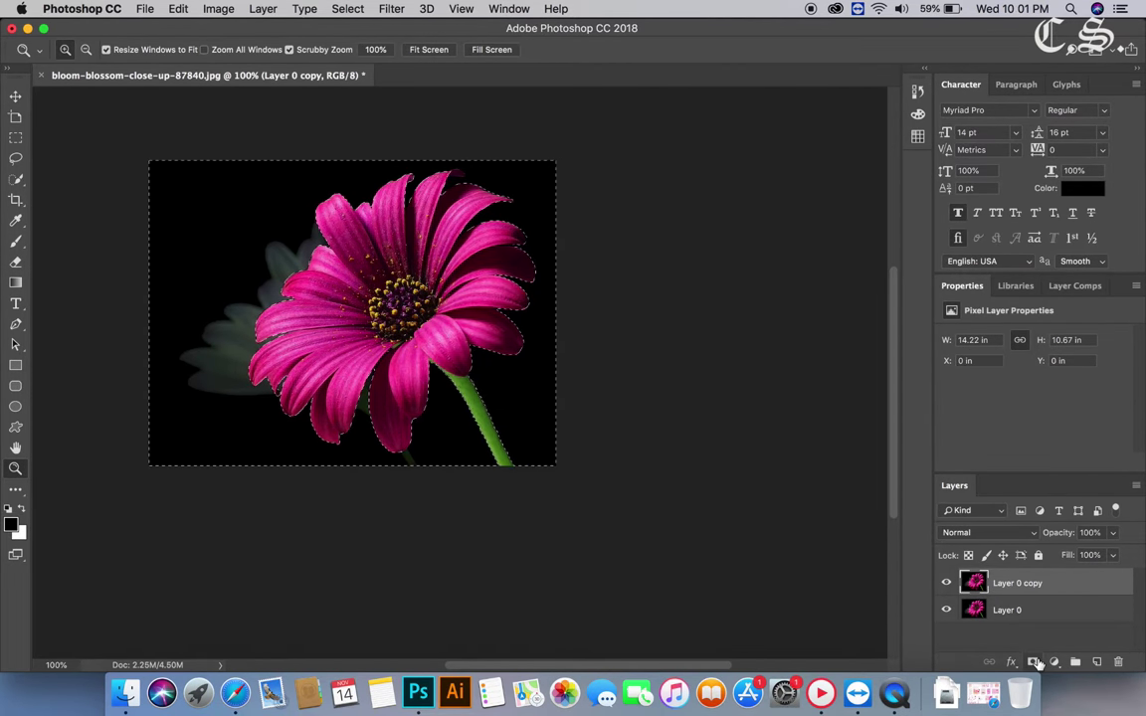
click(1035, 662)
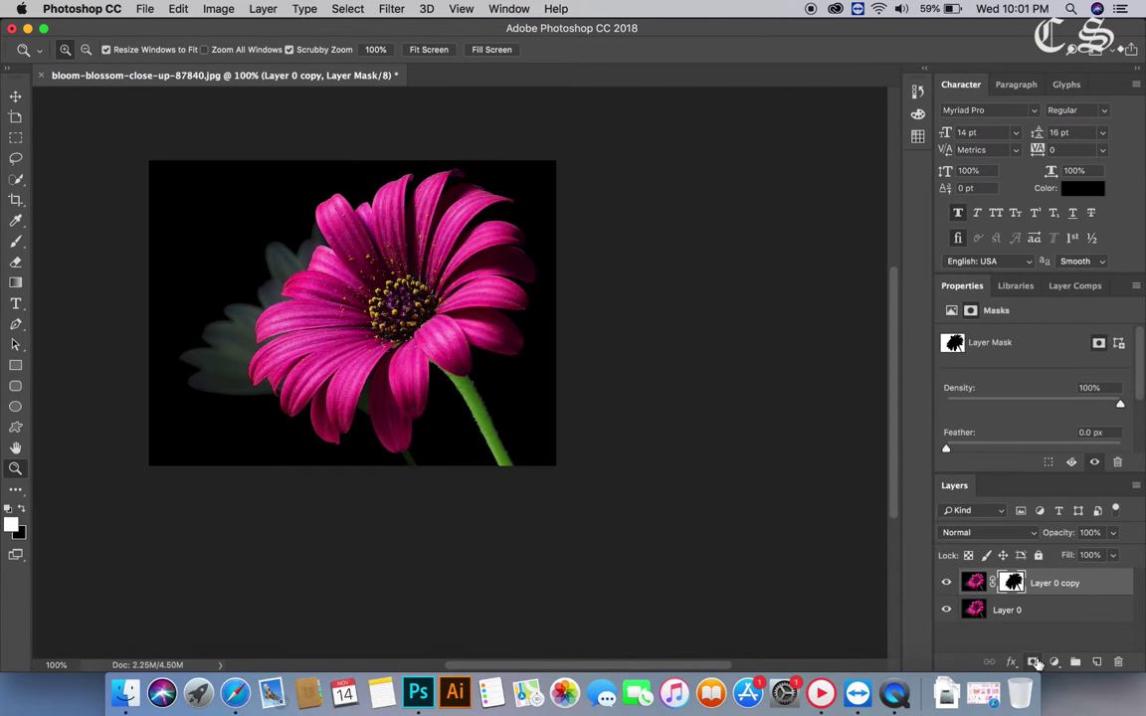
click(948, 617)
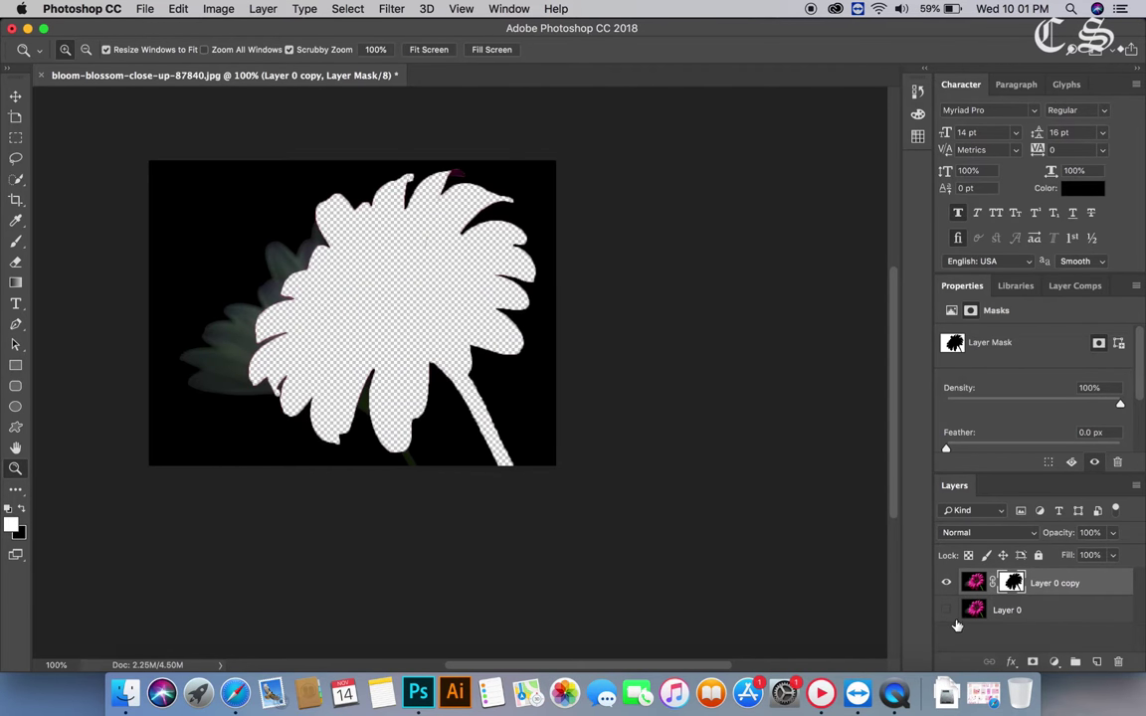
key(ctrl+z)
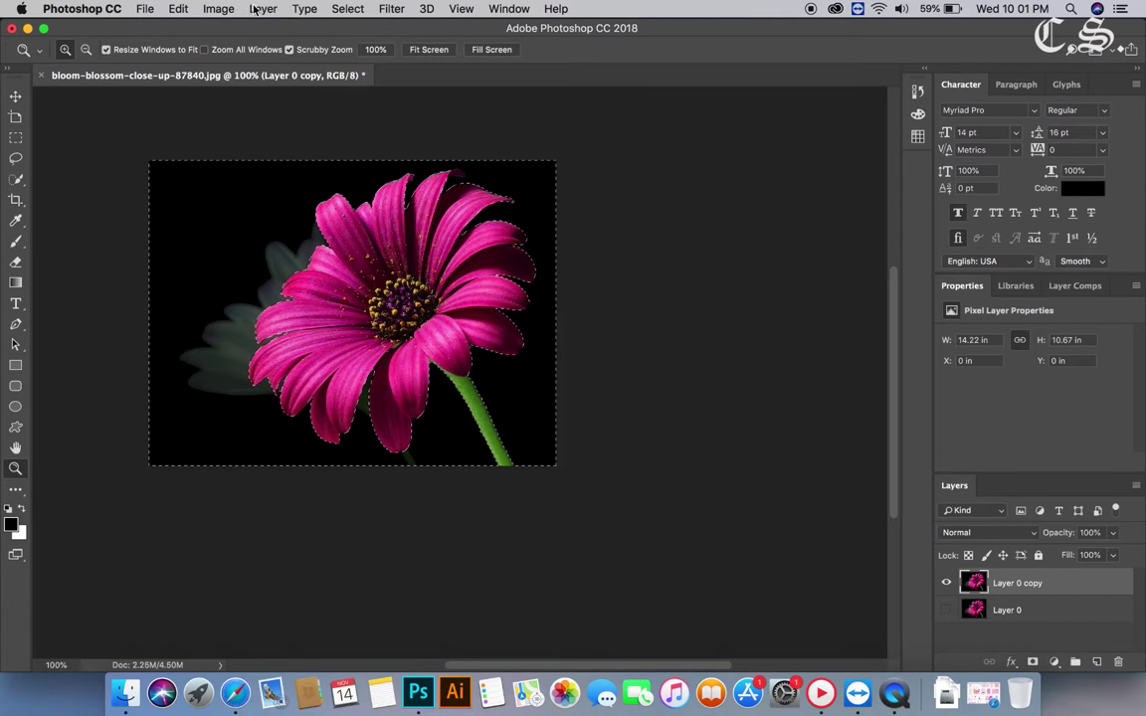
Invert the selection and mask out the black background on Layer 0 copy
click(351, 9)
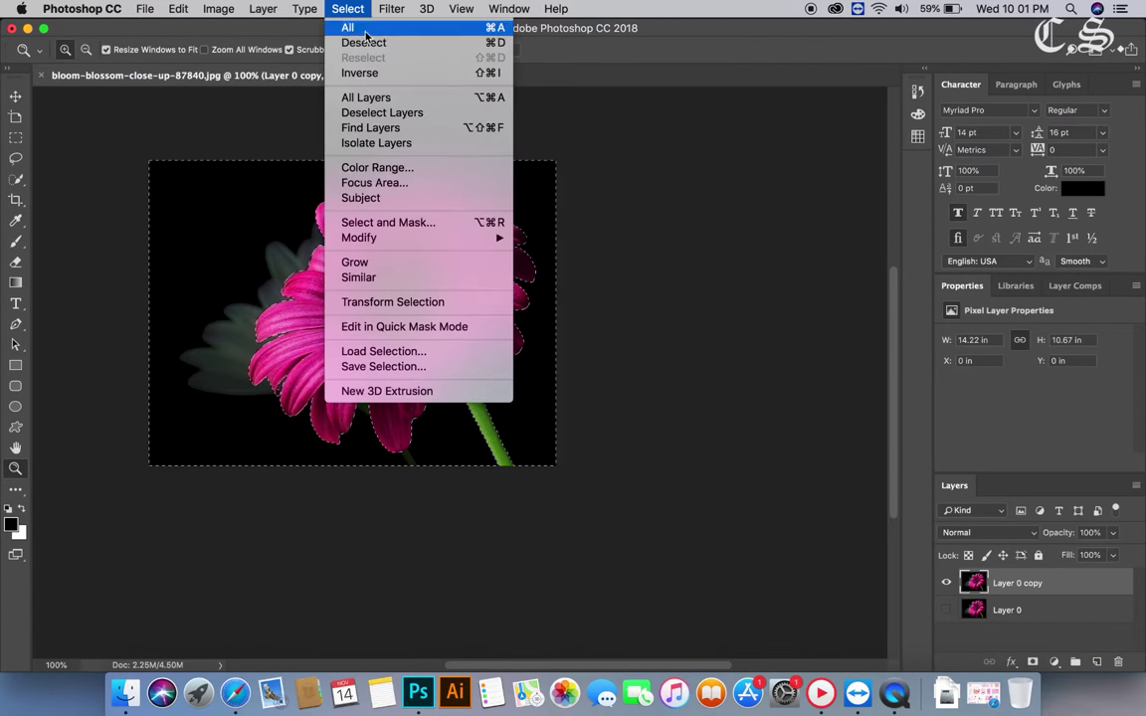
click(366, 72)
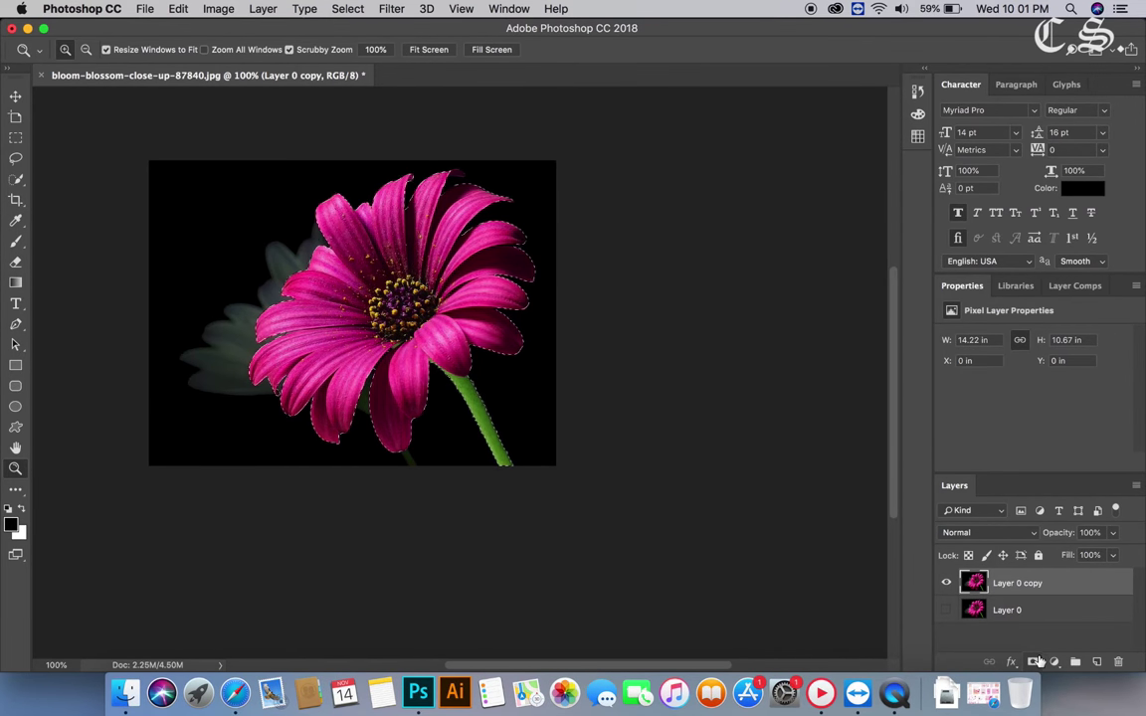
click(1036, 663)
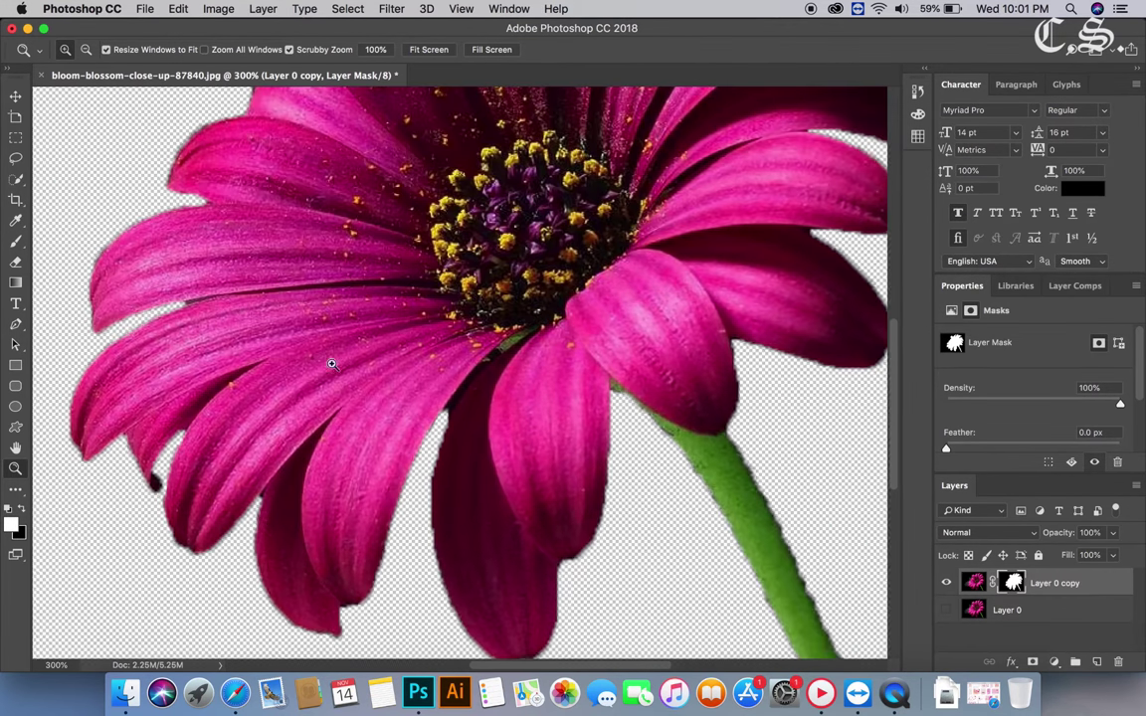
drag(338, 347, 511, 424)
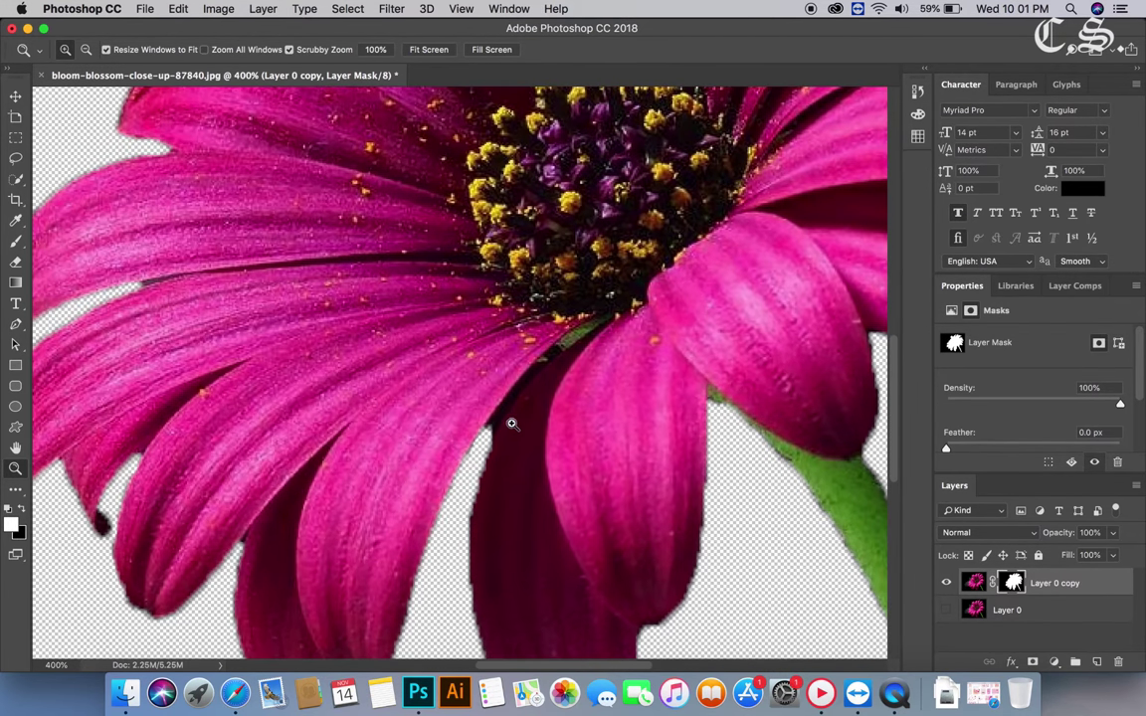
Inspect the masked petal edges at 400%, then zoom back out to the full flower
scroll(511, 423, down, 5)
scroll(188, 426, down, 3)
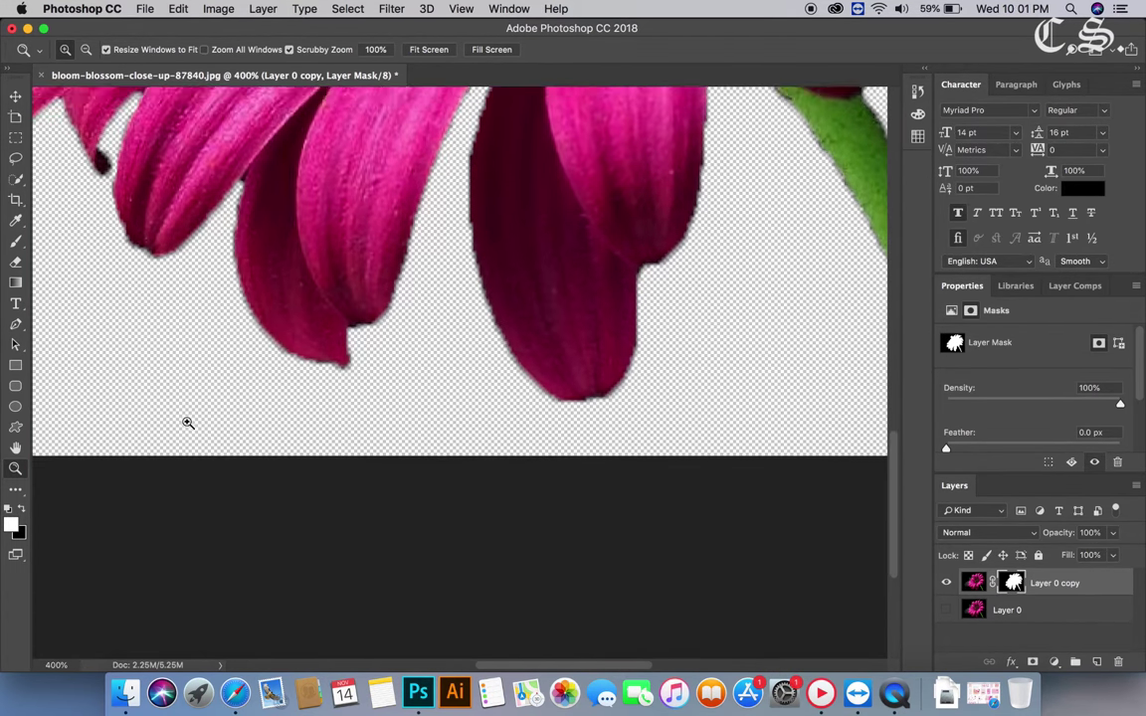
scroll(187, 422, up, 10)
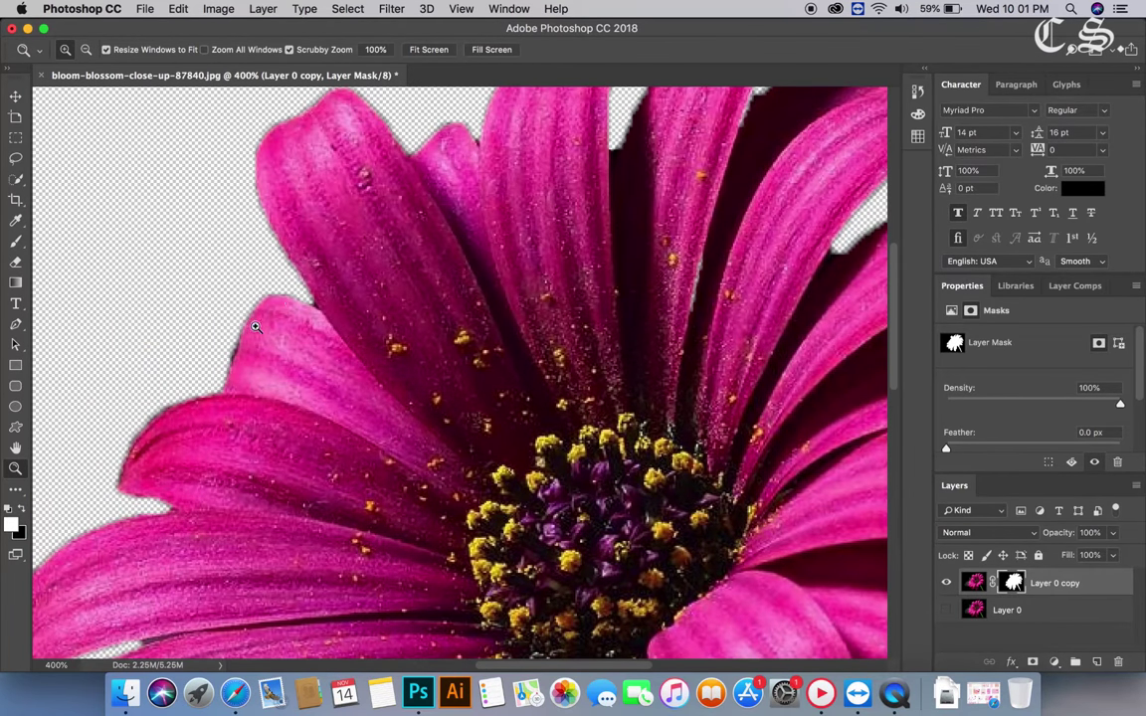
scroll(274, 317, up, 8)
scroll(813, 359, up, 3)
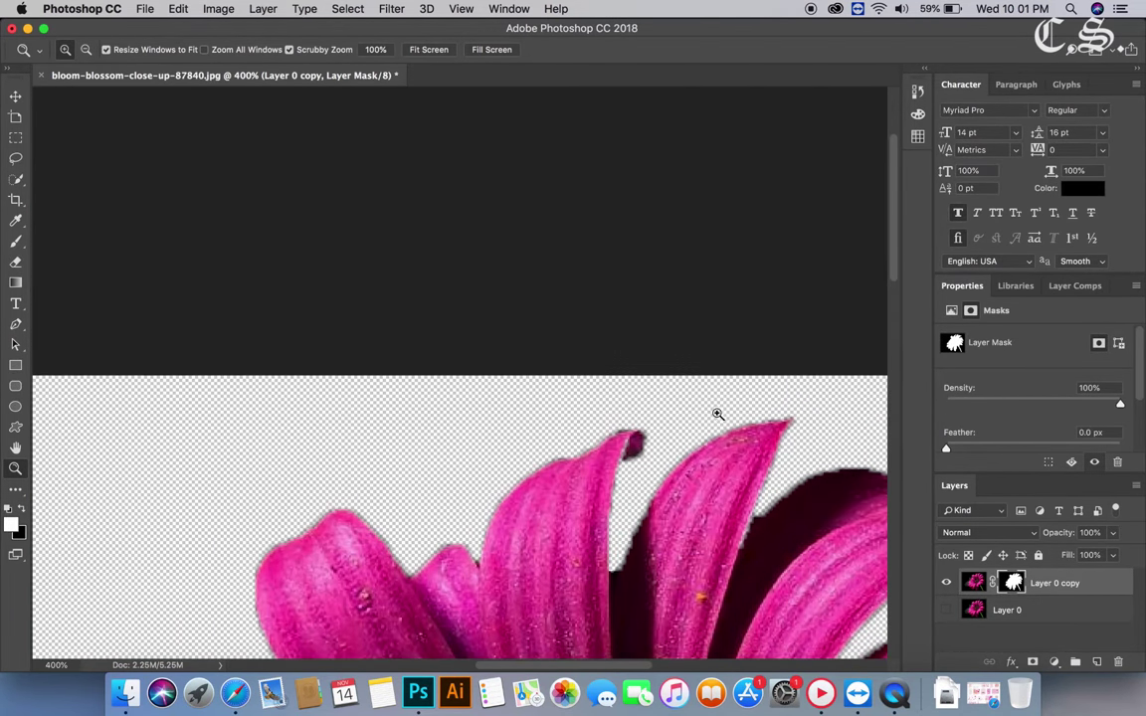
scroll(720, 412, down, 8)
scroll(726, 396, down, 3)
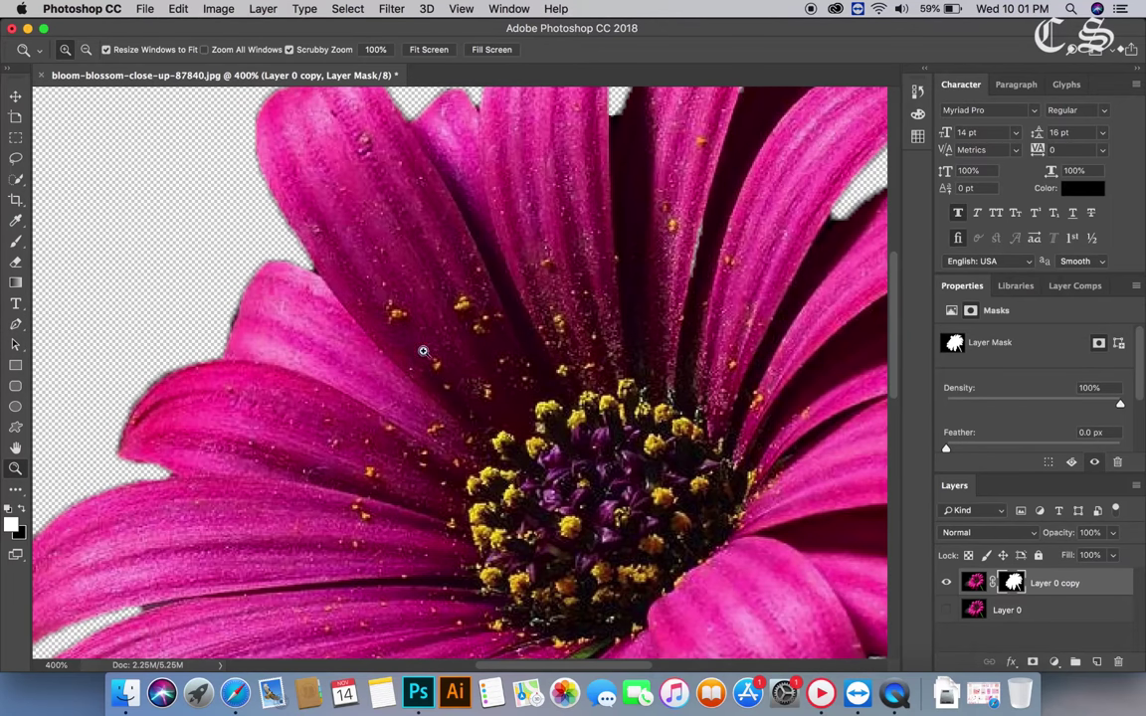
alt+click(476, 355)
alt+click(477, 356)
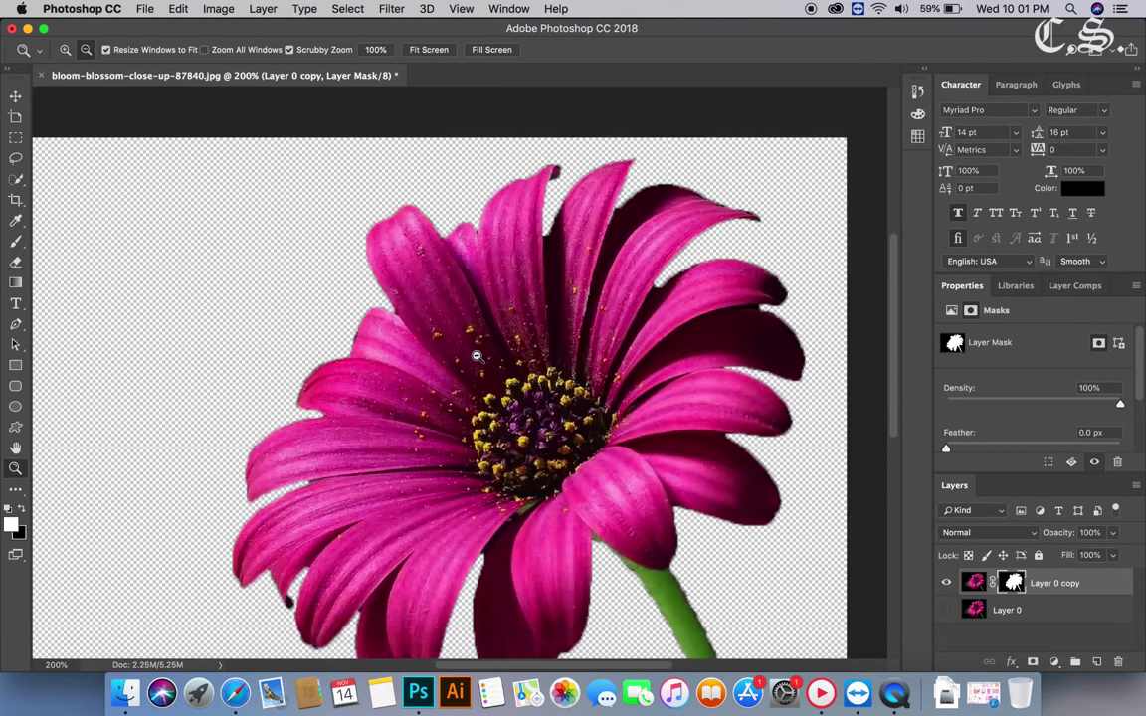
alt+click(476, 355)
alt+click(476, 356)
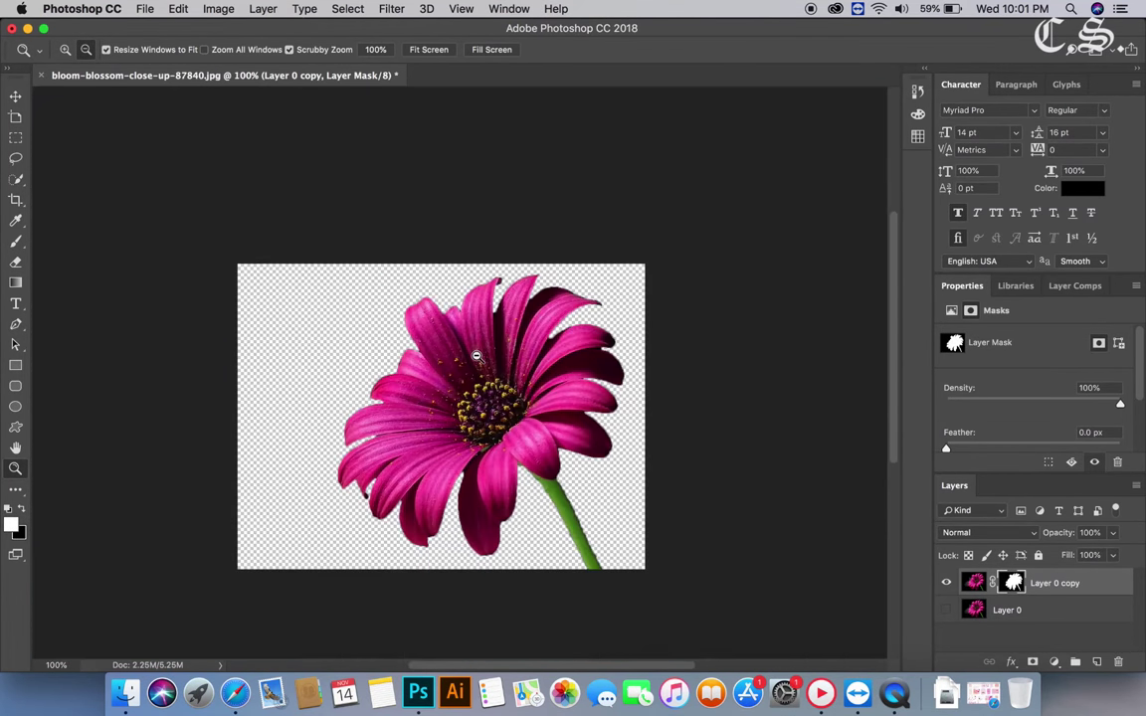
Open the daisy's layer mask in Select and Mask with onion-skin transparency at 0%
right_click(1017, 583)
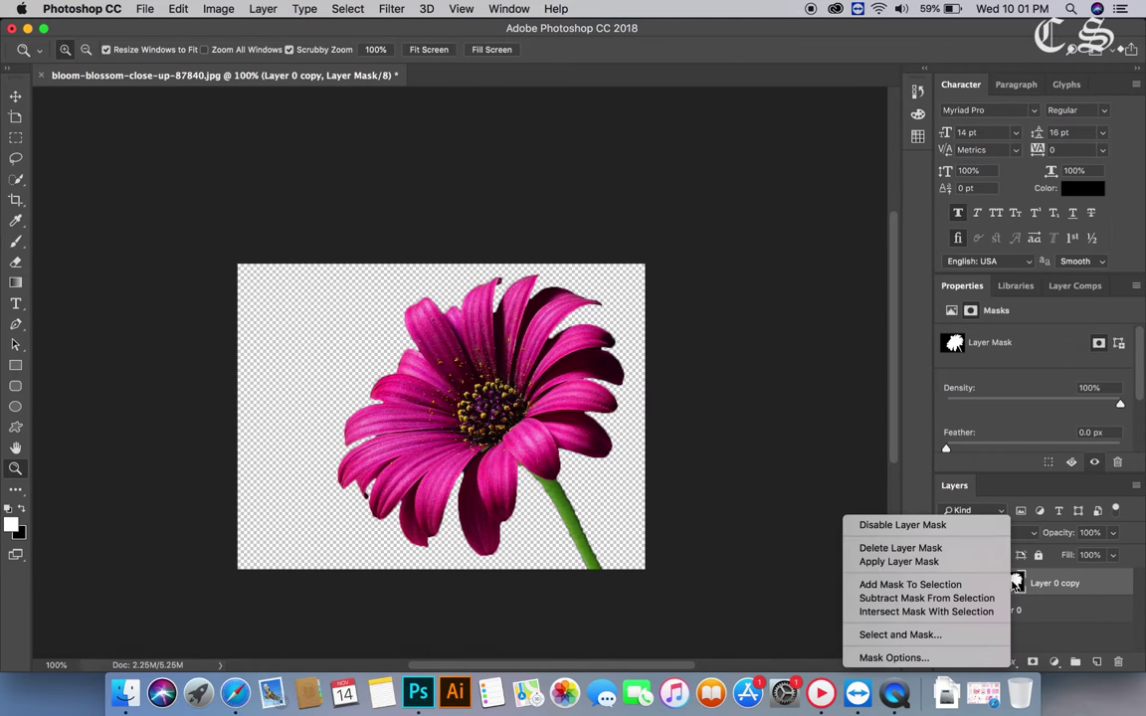
click(909, 638)
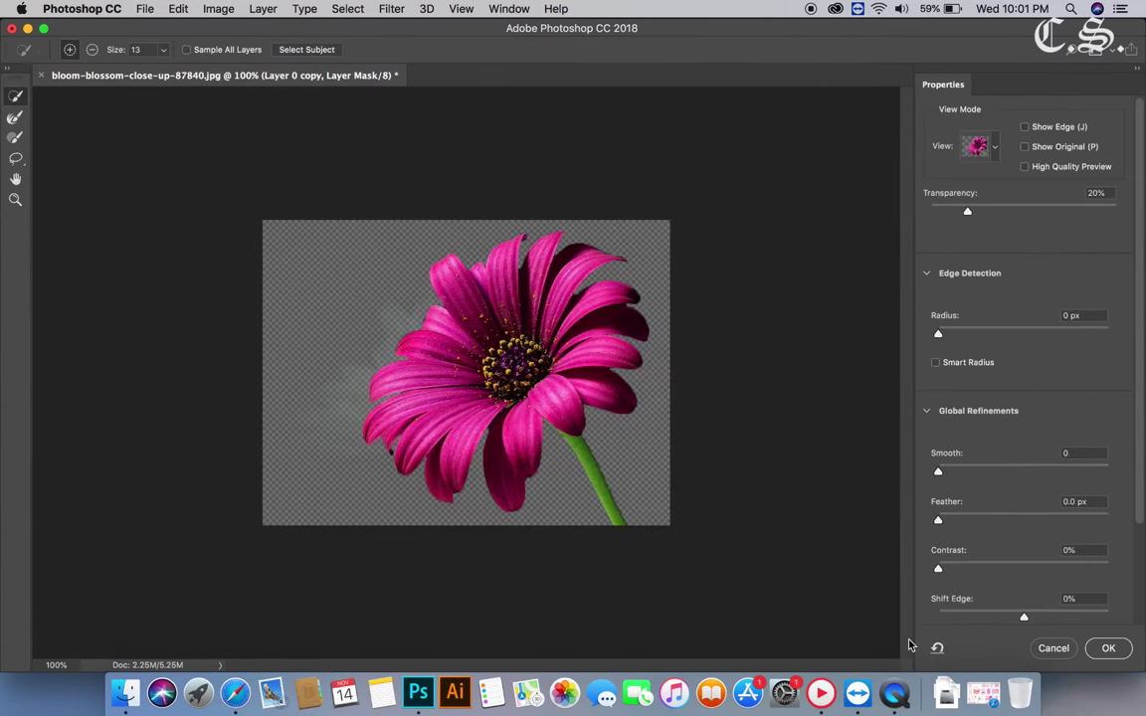
click(995, 149)
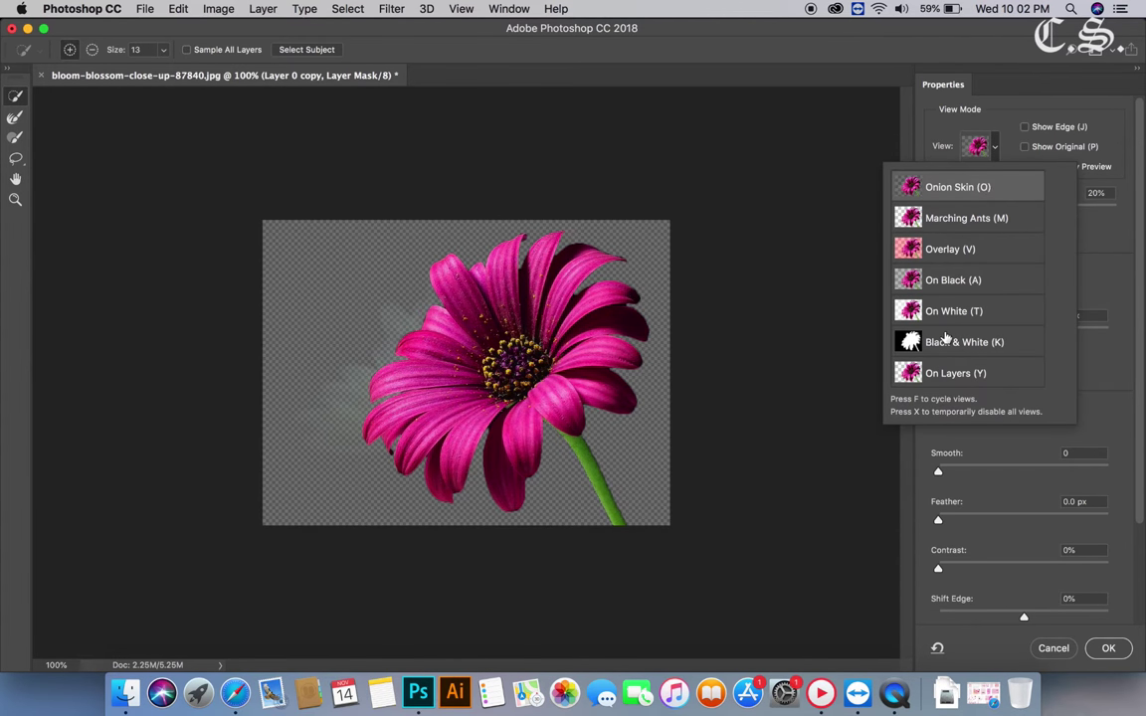
key(Escape)
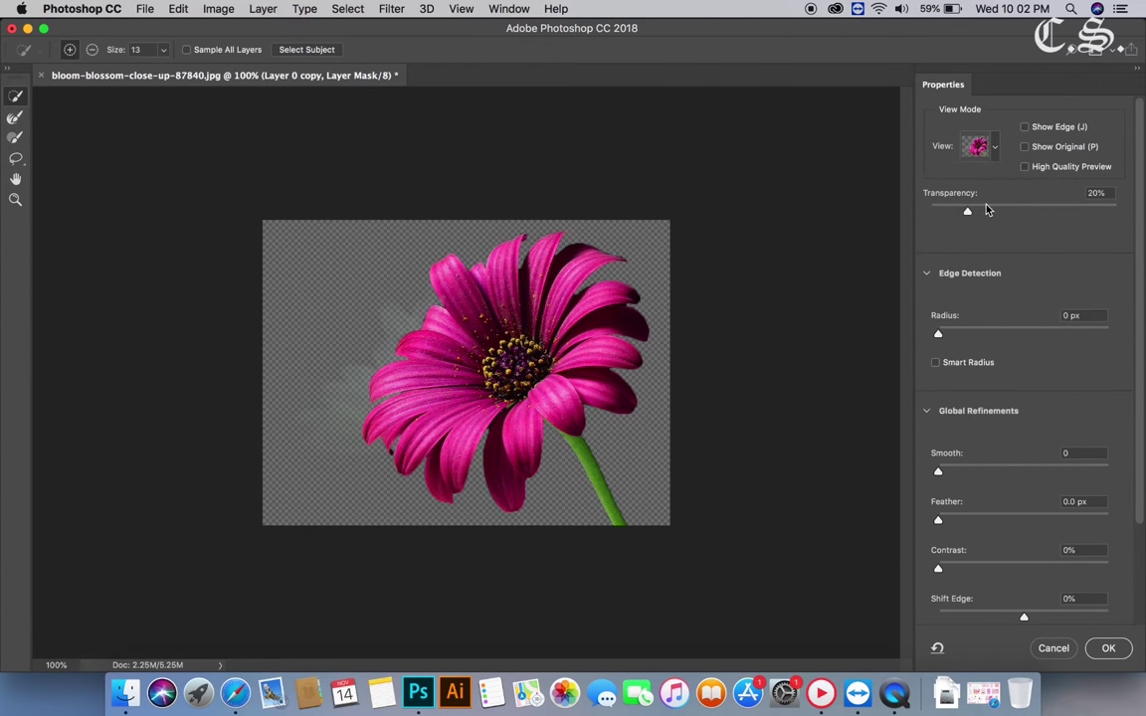
mouse_move(987, 209)
mouse_down()
mouse_move(1127, 196)
mouse_move(805, 274)
mouse_up()
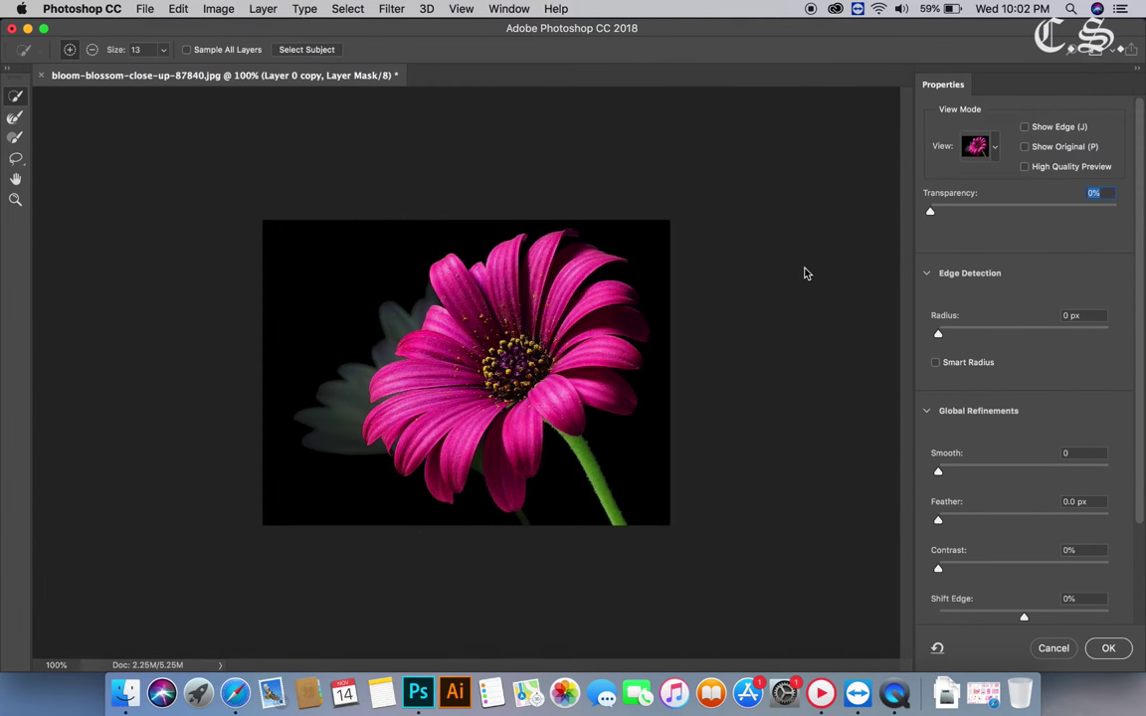
Switch the preview to Overlay view at 100% opacity with a dark green overlay colour
click(994, 147)
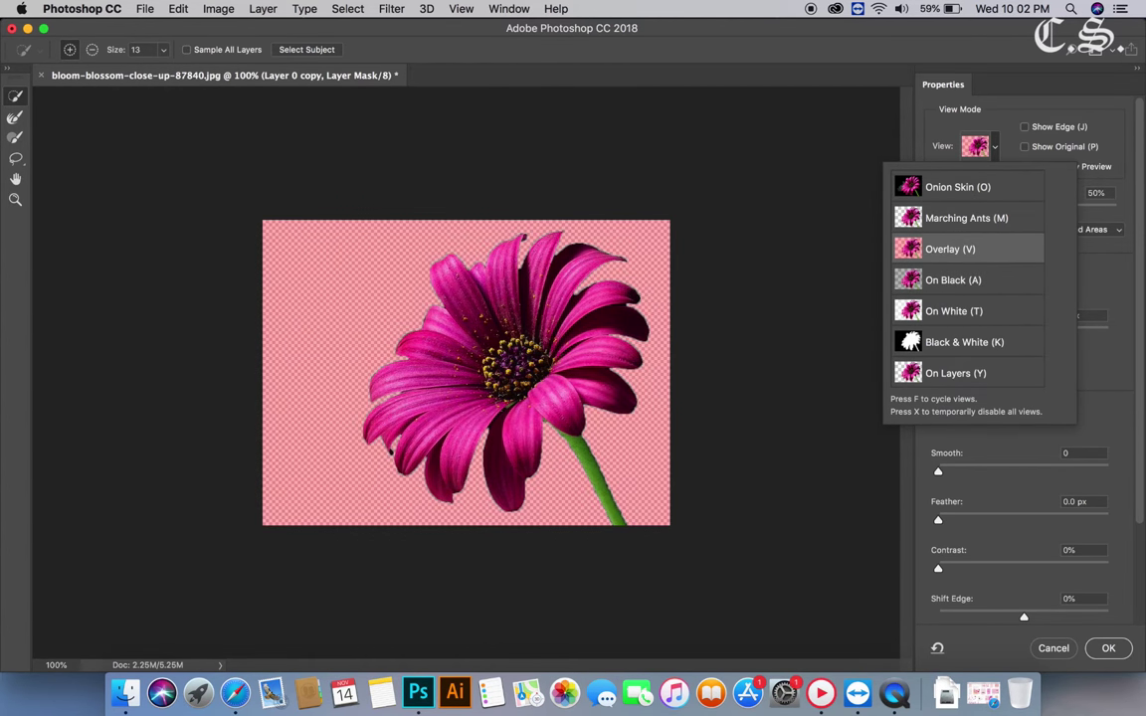
click(950, 249)
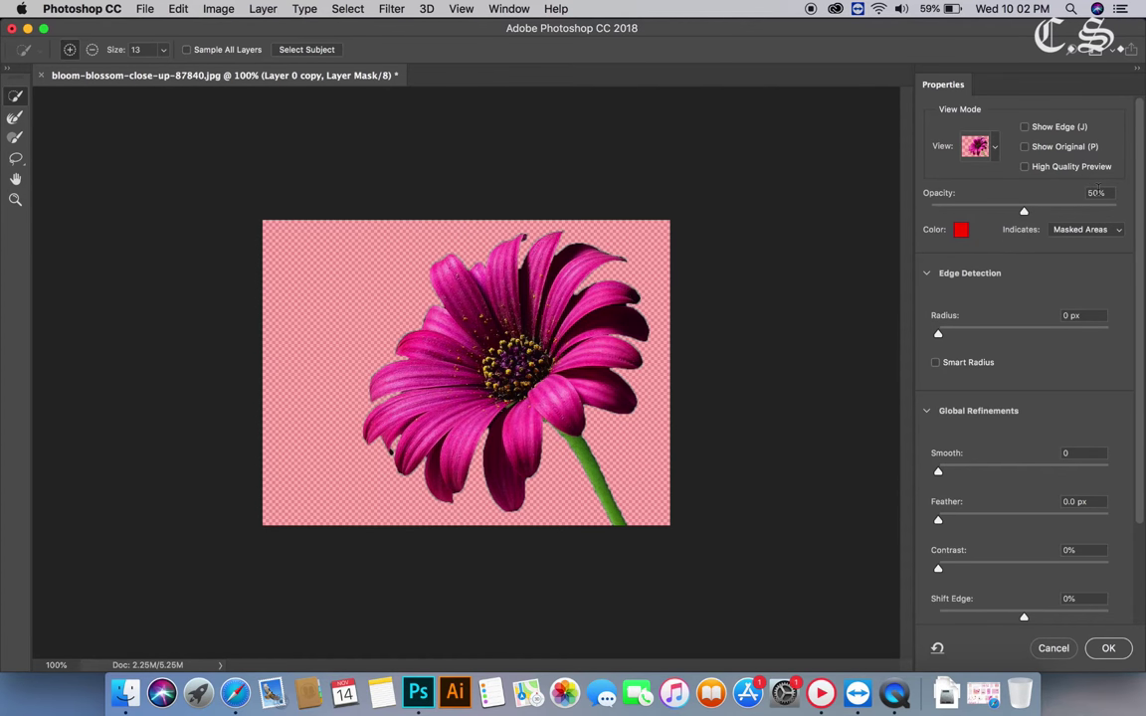
drag(1025, 216, 1120, 211)
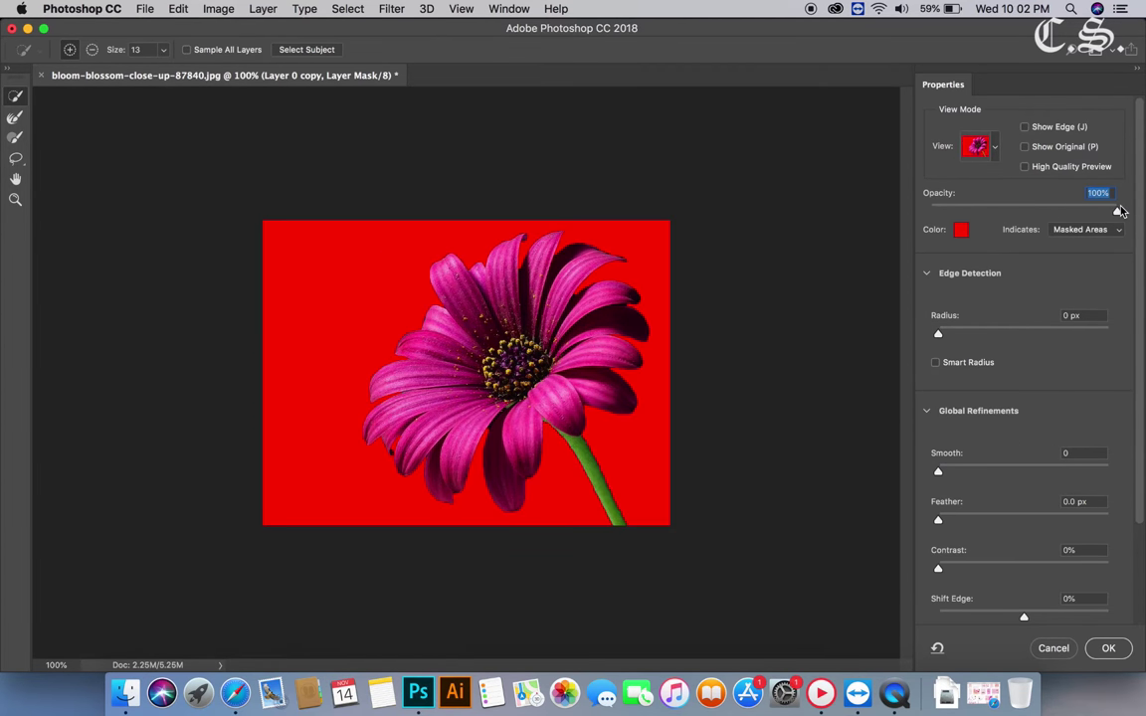
click(960, 230)
click(587, 323)
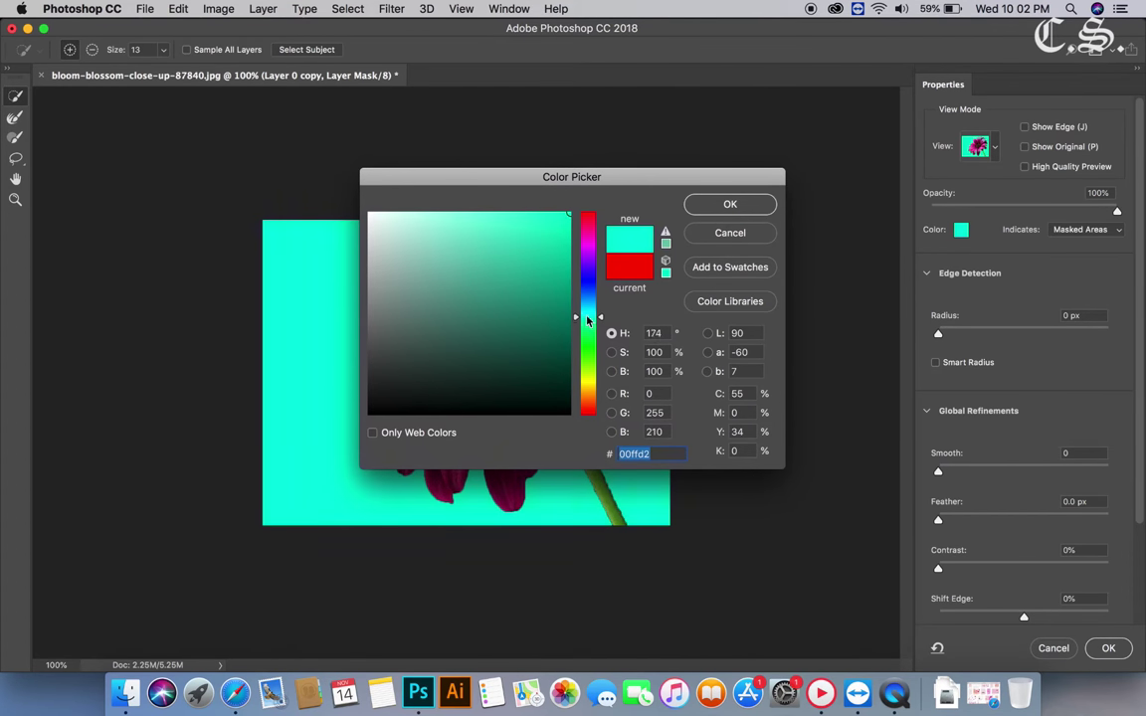
drag(586, 320, 587, 347)
click(565, 311)
click(730, 205)
text(2)
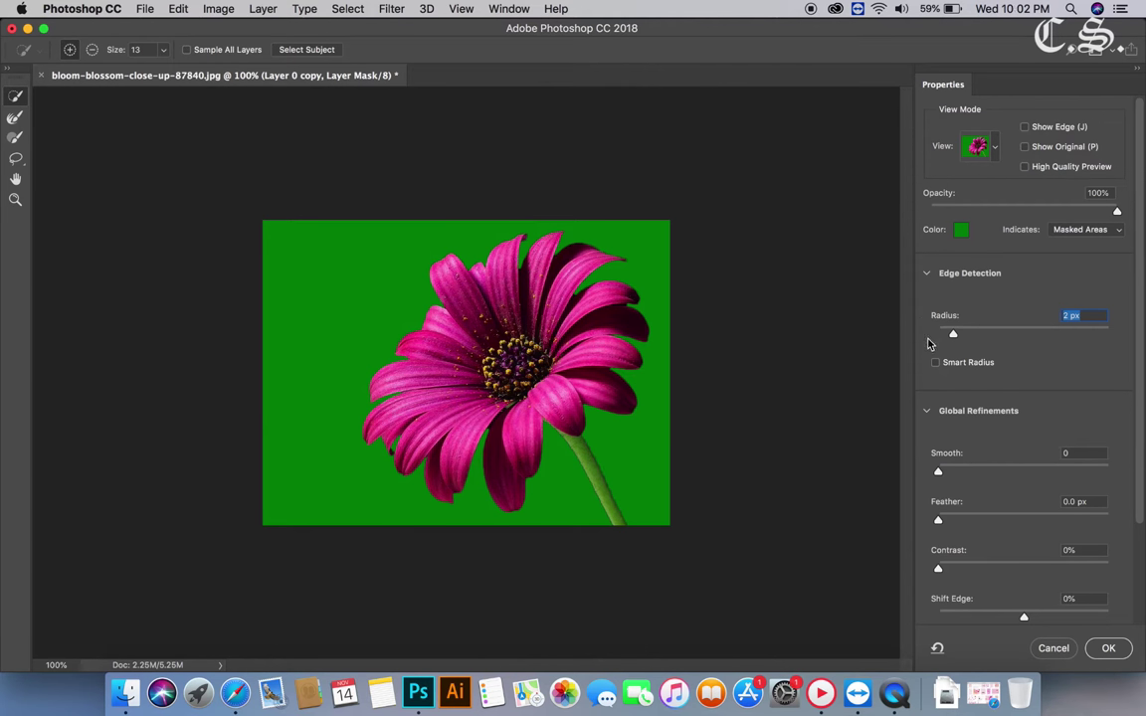
Enable Smart Radius, raise smoothing, and zoom in on the flower's edges
click(935, 362)
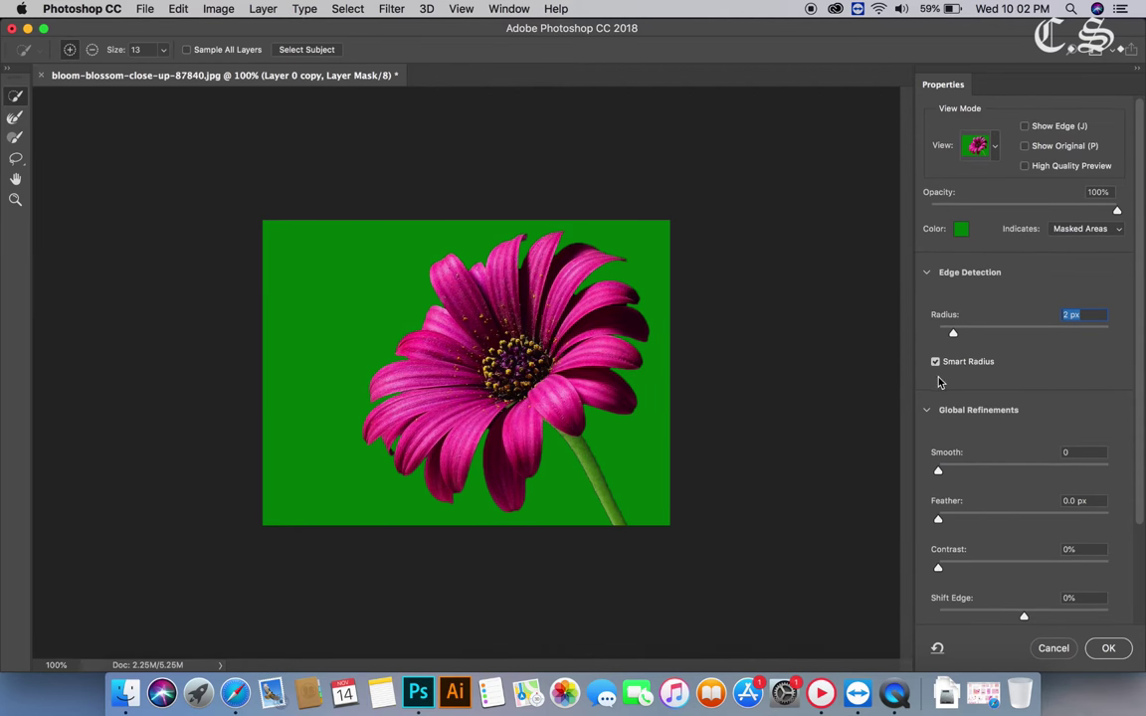
drag(939, 471, 950, 475)
click(14, 199)
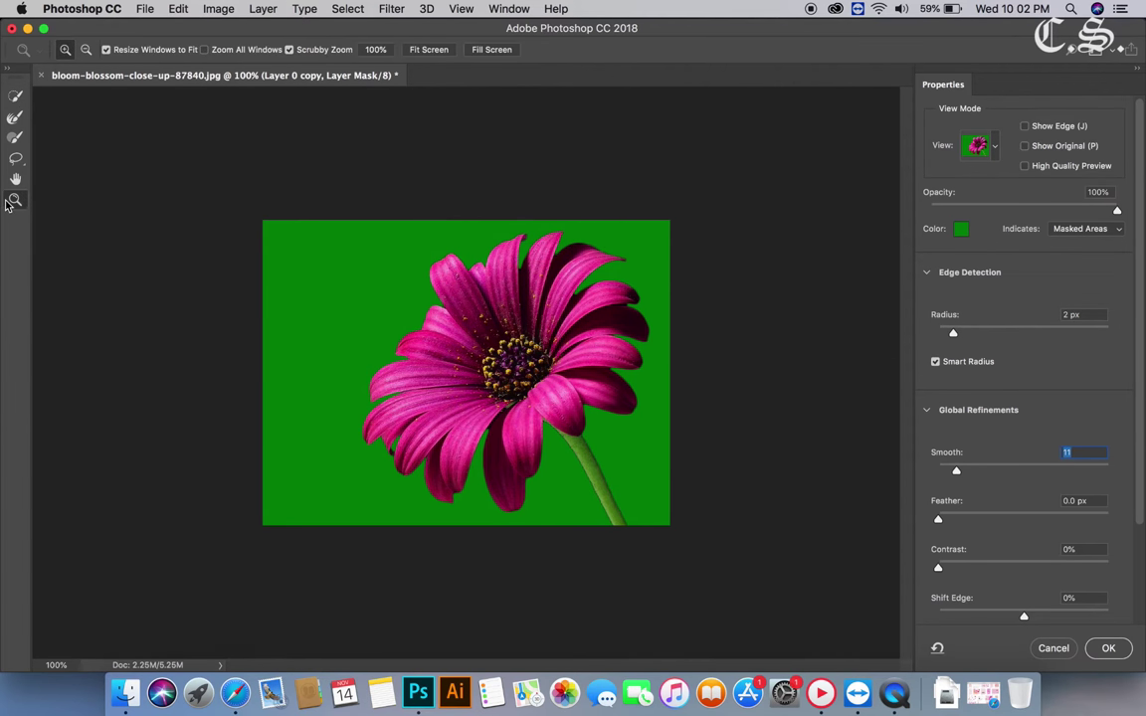
click(609, 476)
click(576, 440)
scroll(643, 442, down, 1)
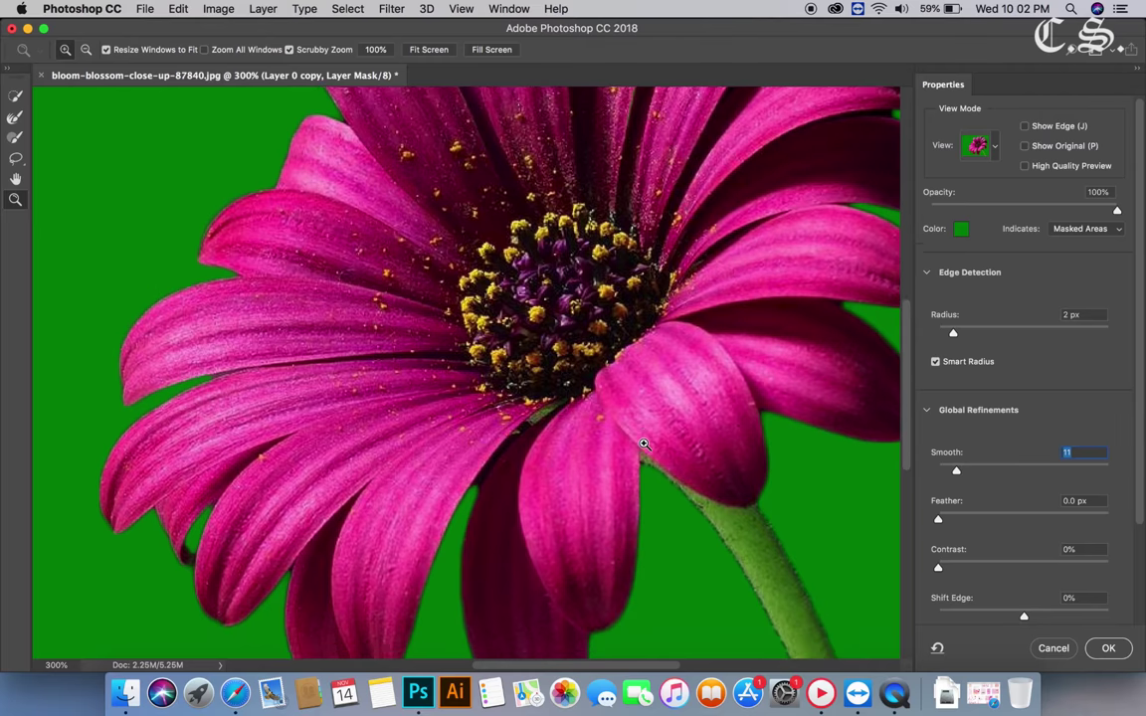
scroll(637, 443, down, 4)
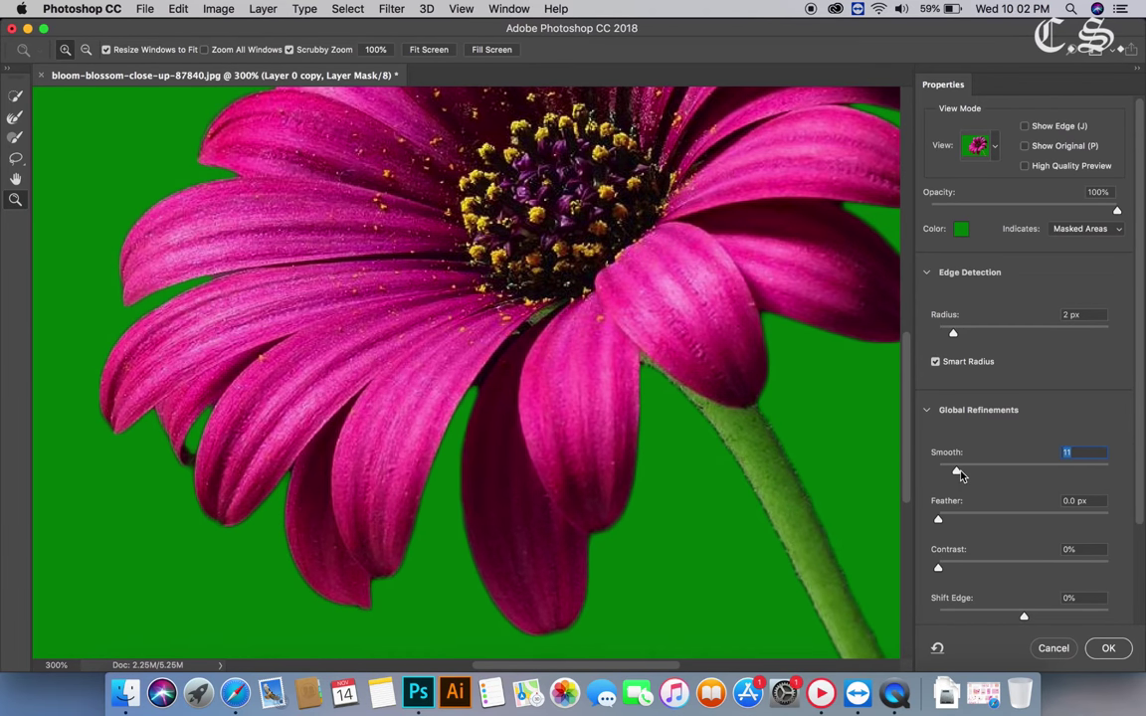
Set the mask edge to Smooth 18, Feather 2.4 px and Contrast 7%
drag(956, 471, 962, 475)
drag(938, 519, 964, 523)
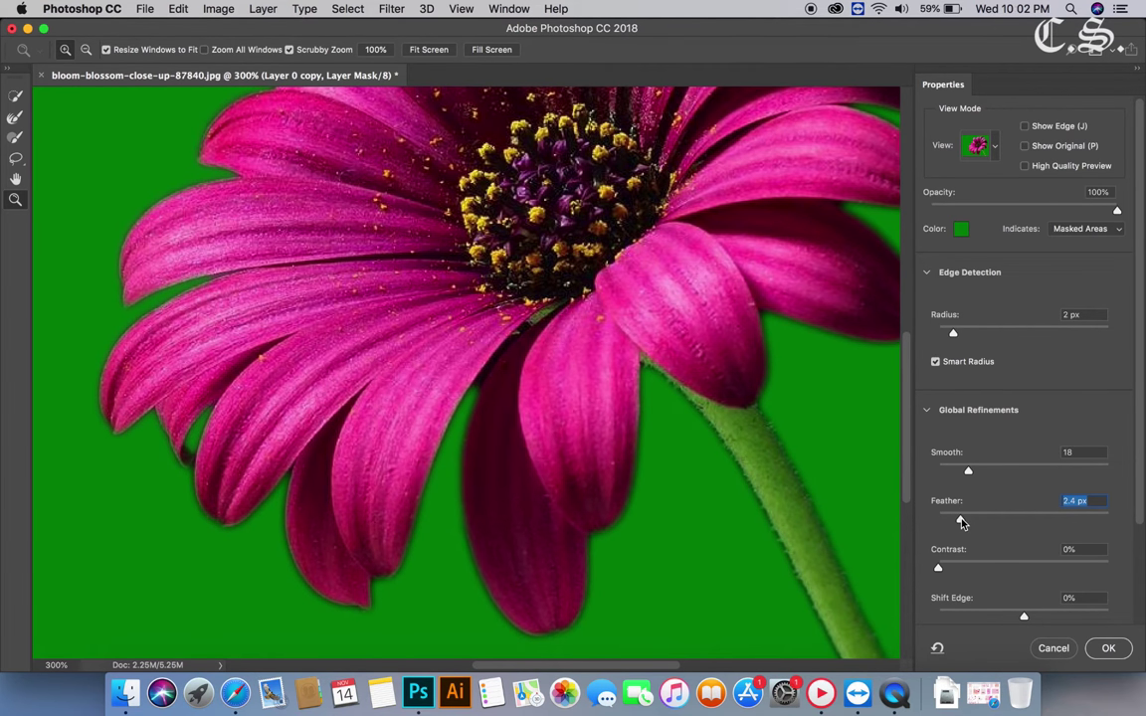
drag(939, 569, 953, 569)
scroll(807, 465, down, 3)
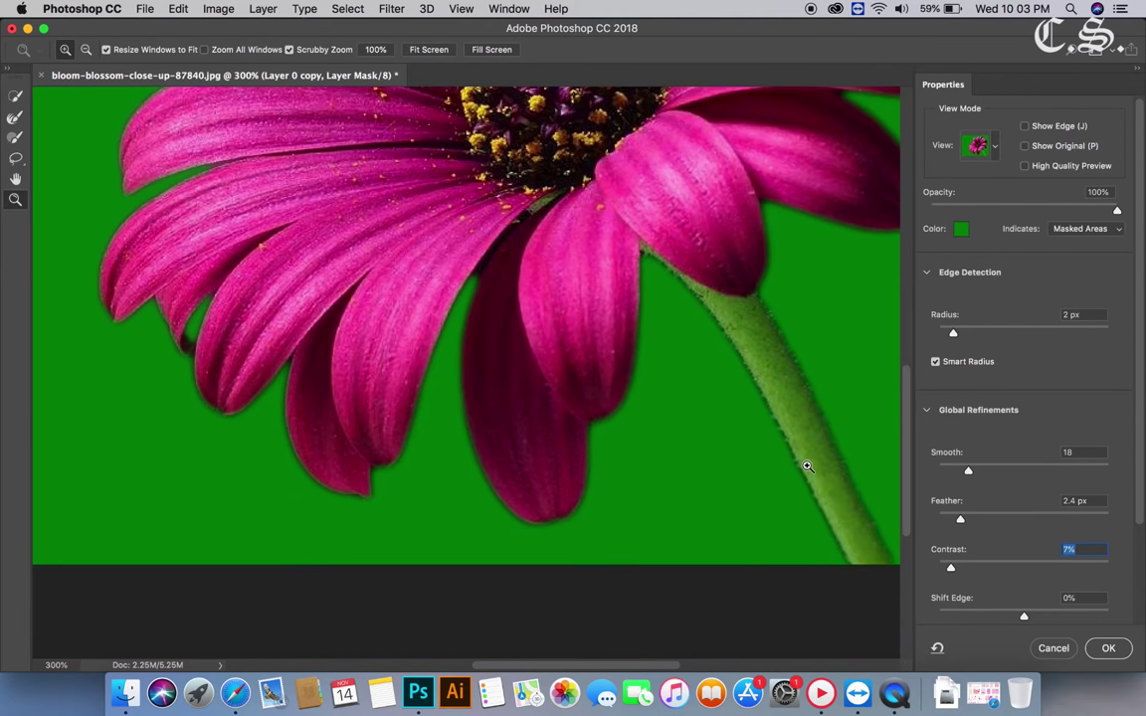
key(Tab)
Set Output To: New Layer with Layer Mask
scroll(1019, 582, down, 3)
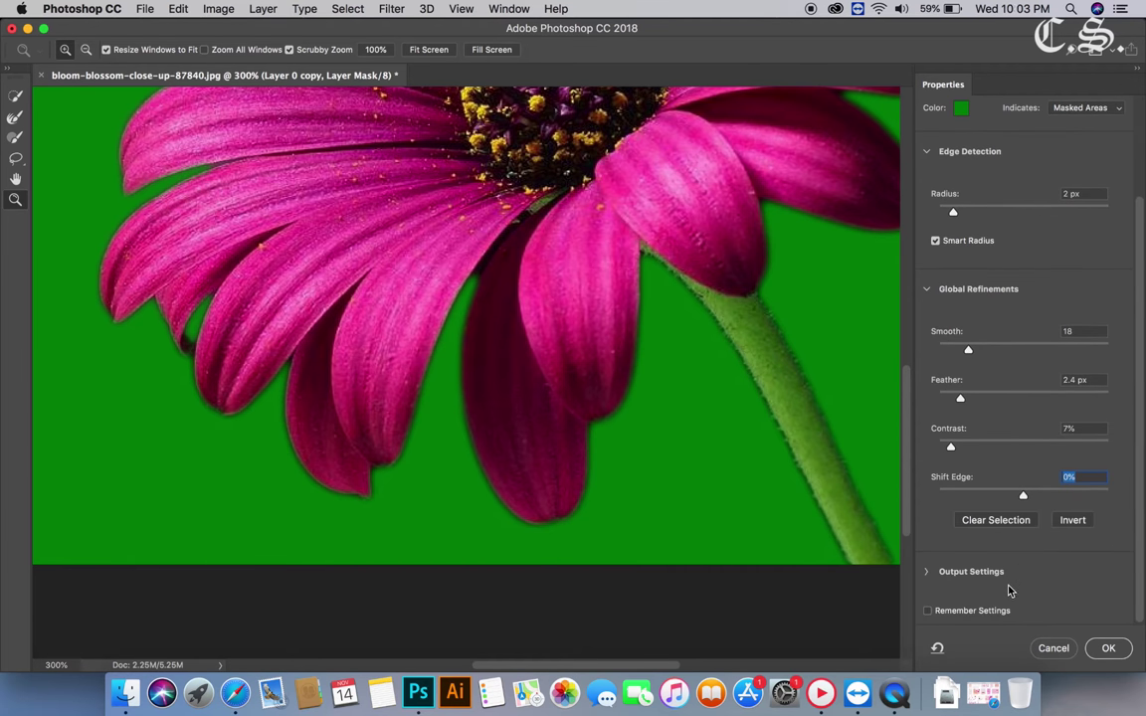
click(928, 572)
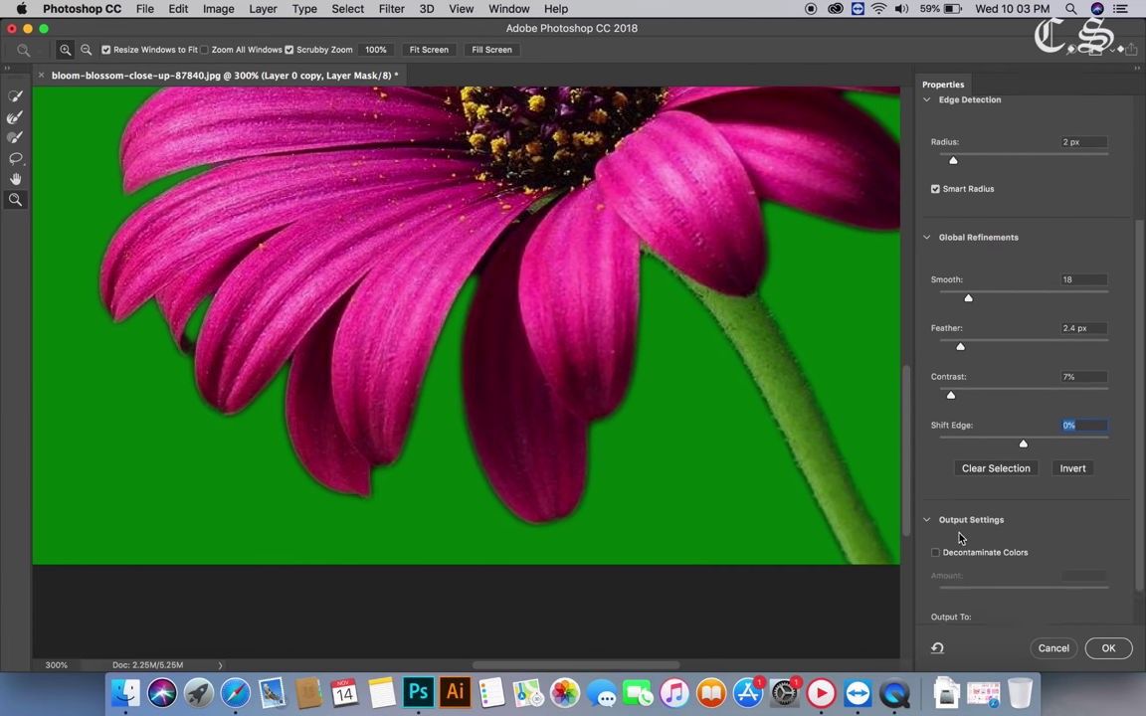
click(1059, 577)
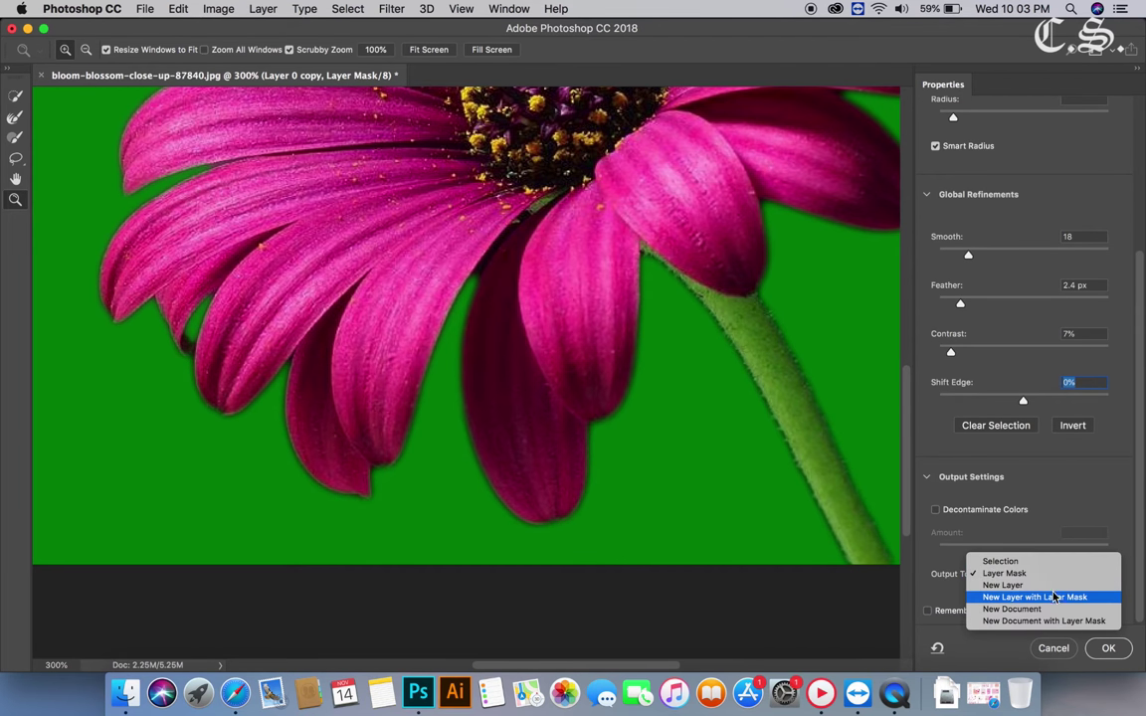
click(1054, 597)
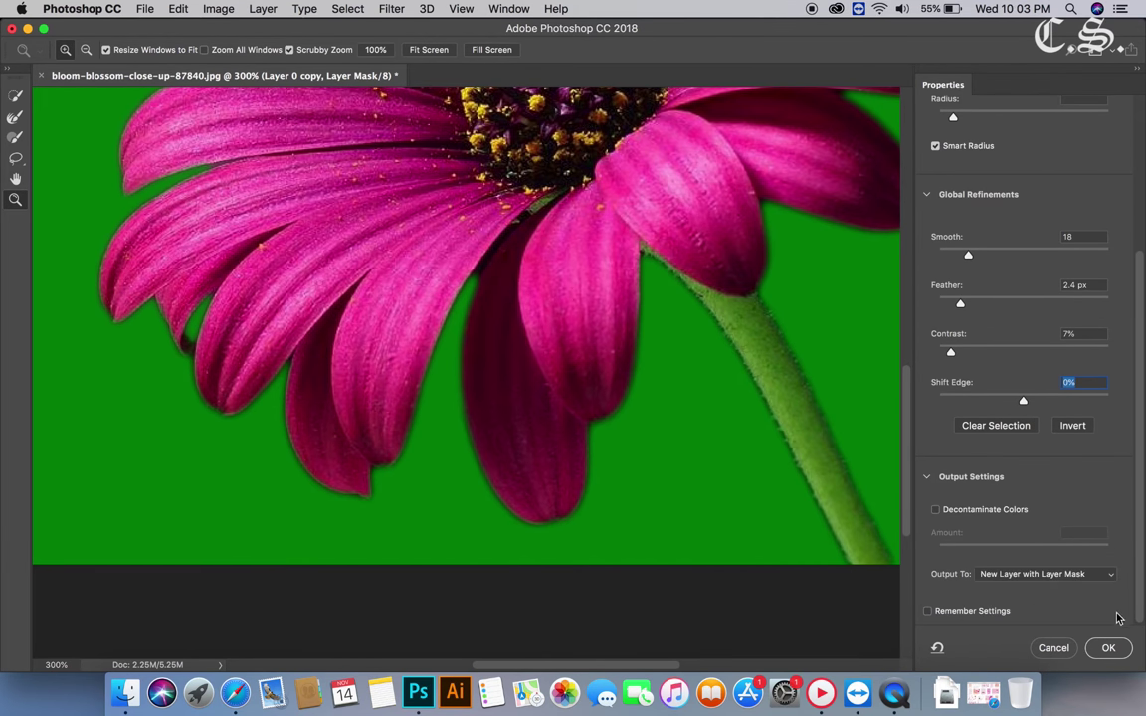
Apply the refinement as Layer 0 copy 2, zoom out, and add an empty Layer 1
click(1110, 647)
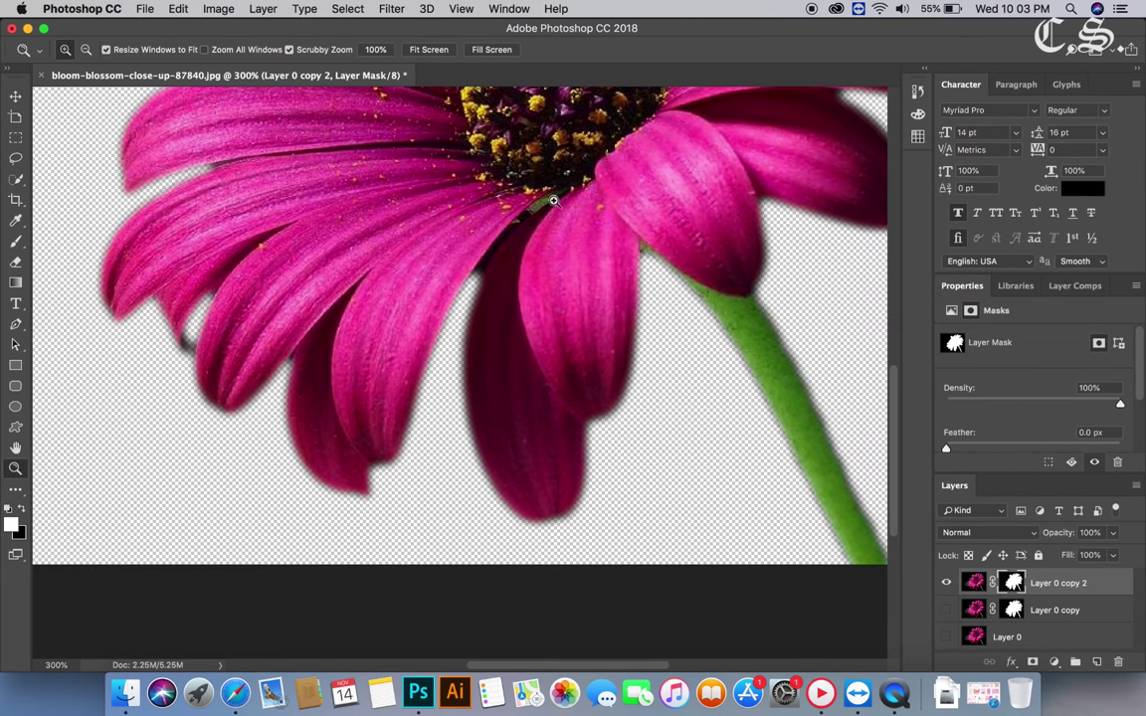
alt+click(523, 192)
alt+click(523, 192)
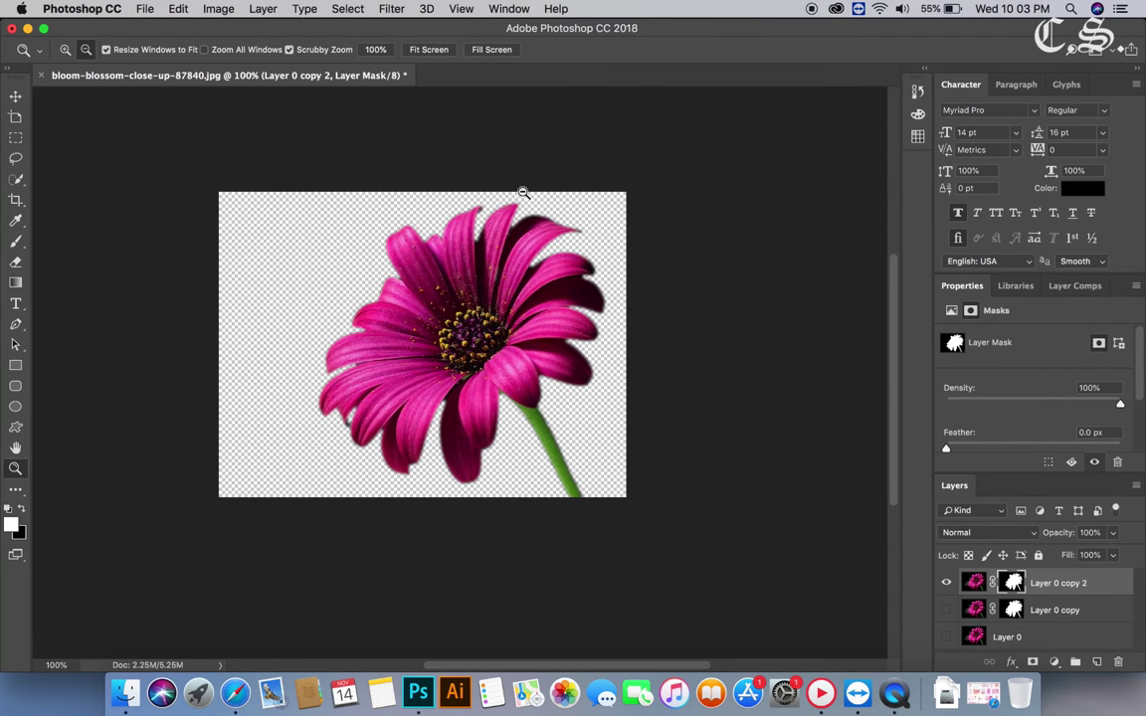
click(15, 97)
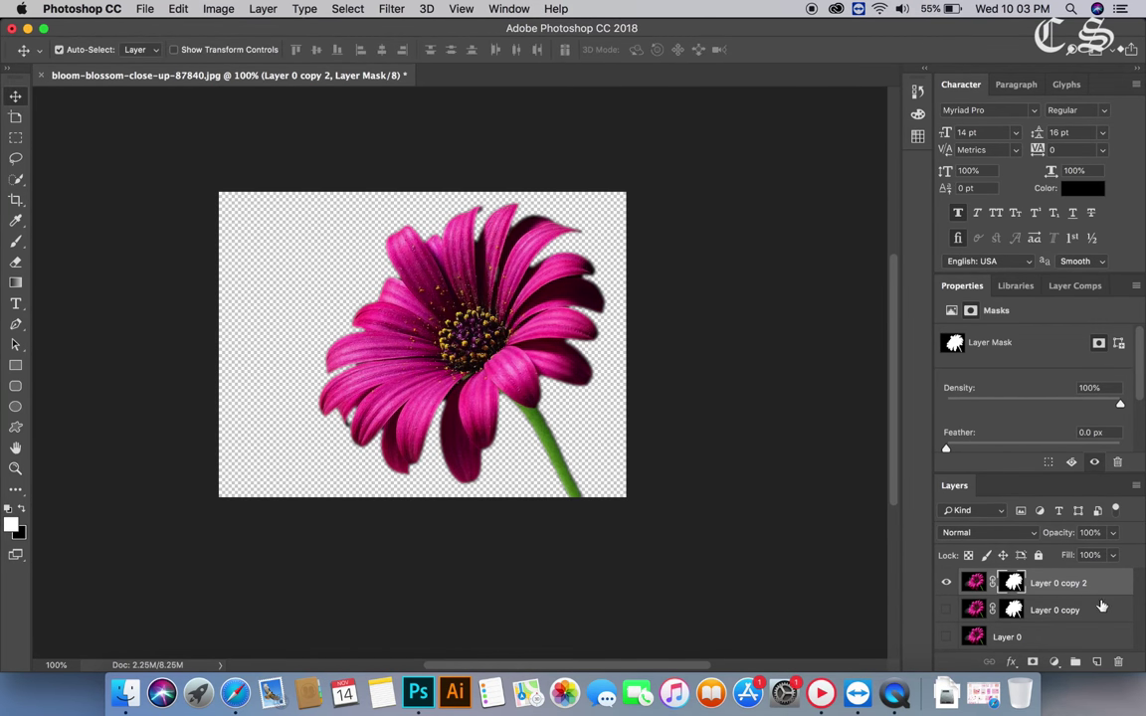
click(1096, 662)
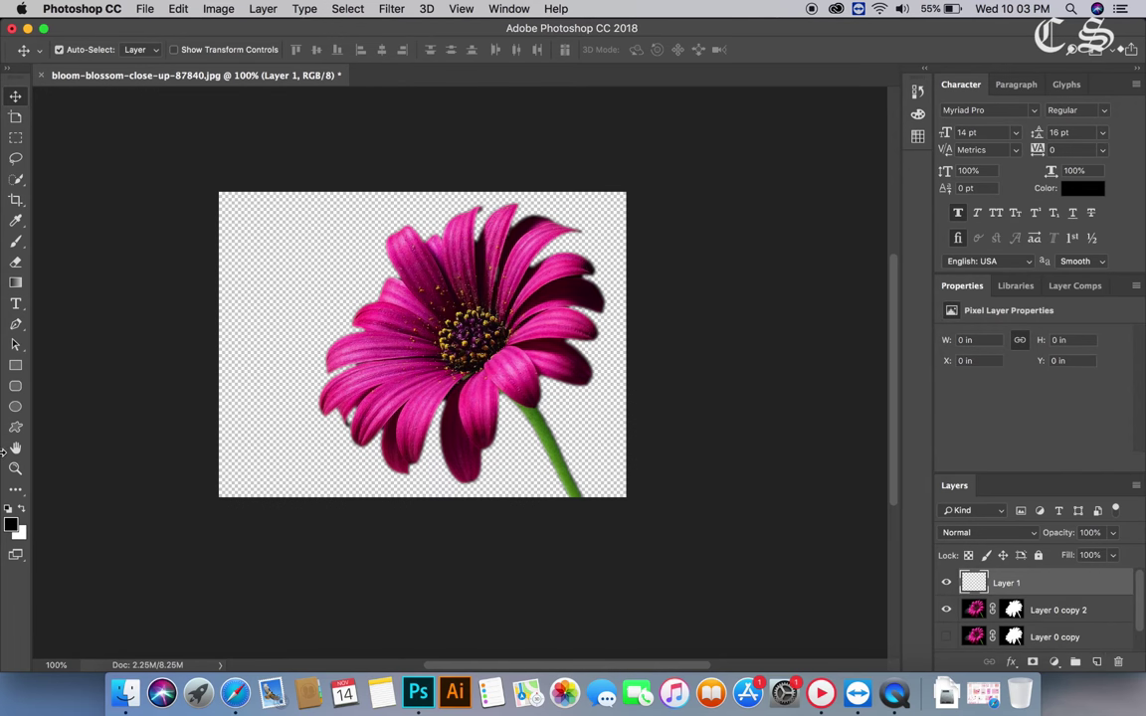
Set the foreground colour to green #0e9101
click(11, 525)
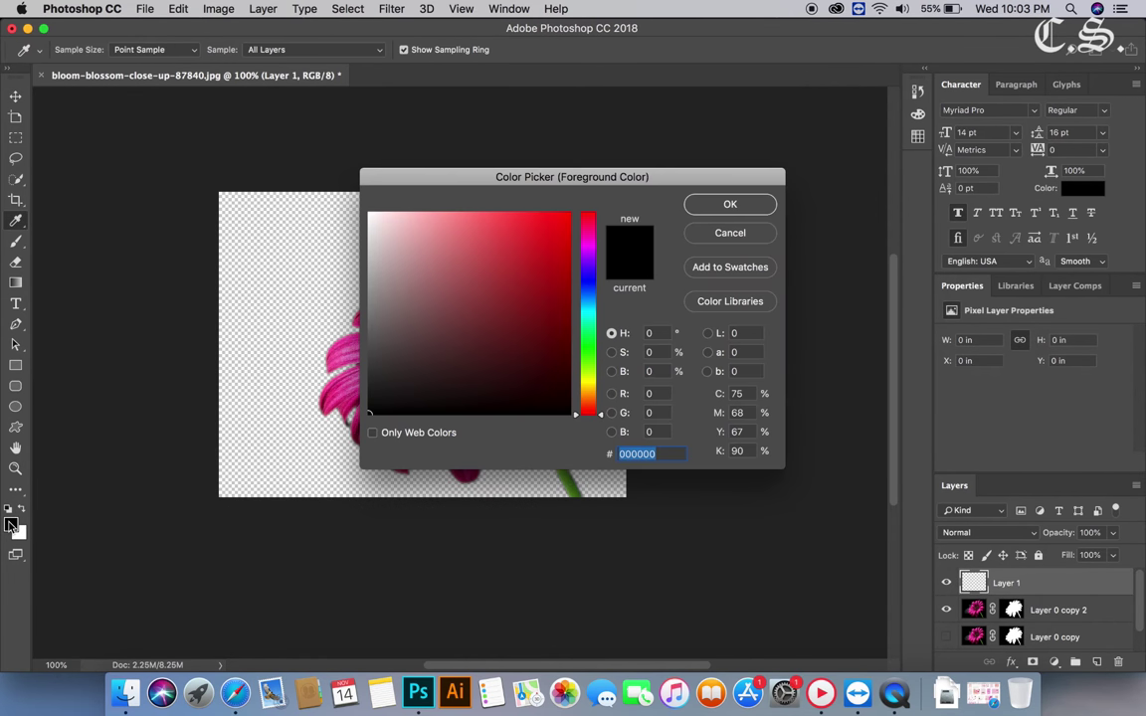
click(595, 350)
click(571, 299)
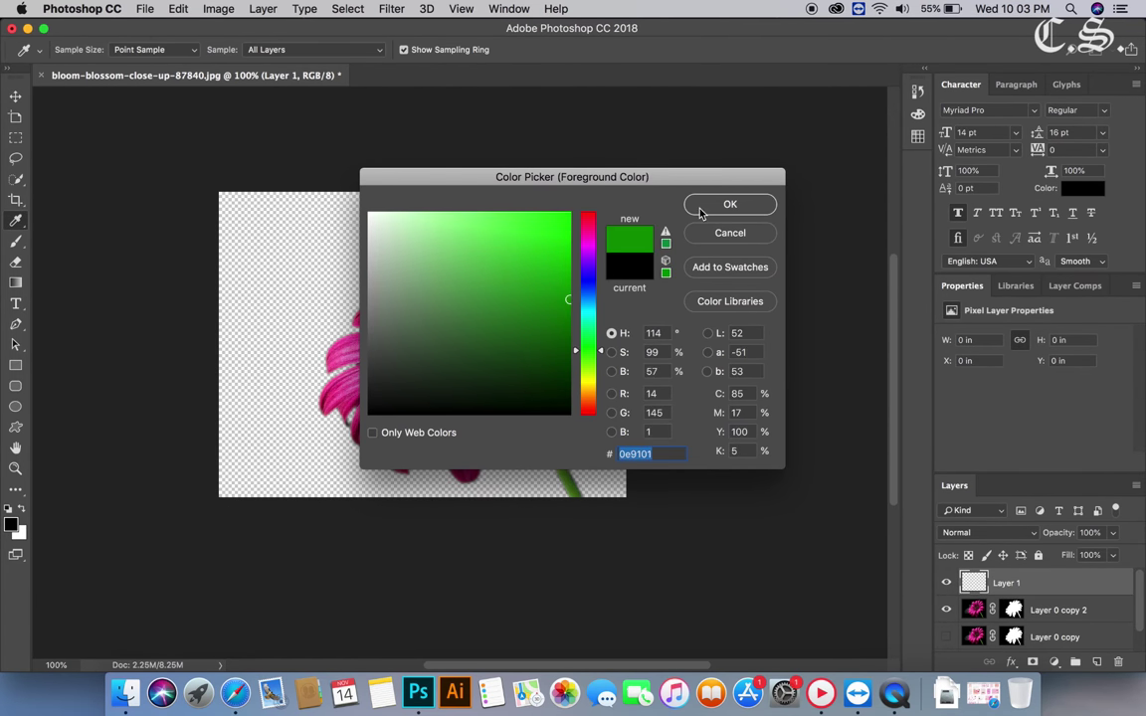
click(729, 203)
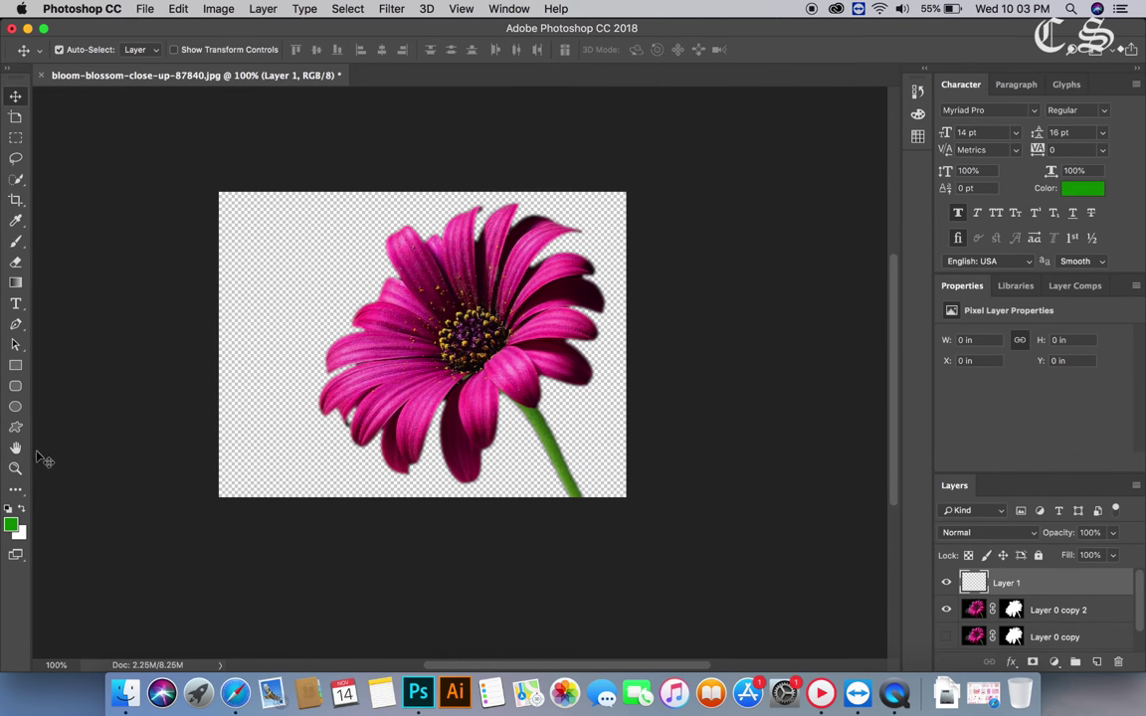
Fill Layer 1 with green using the Paint Bucket and move it below Layer 0 copy 2
click(22, 489)
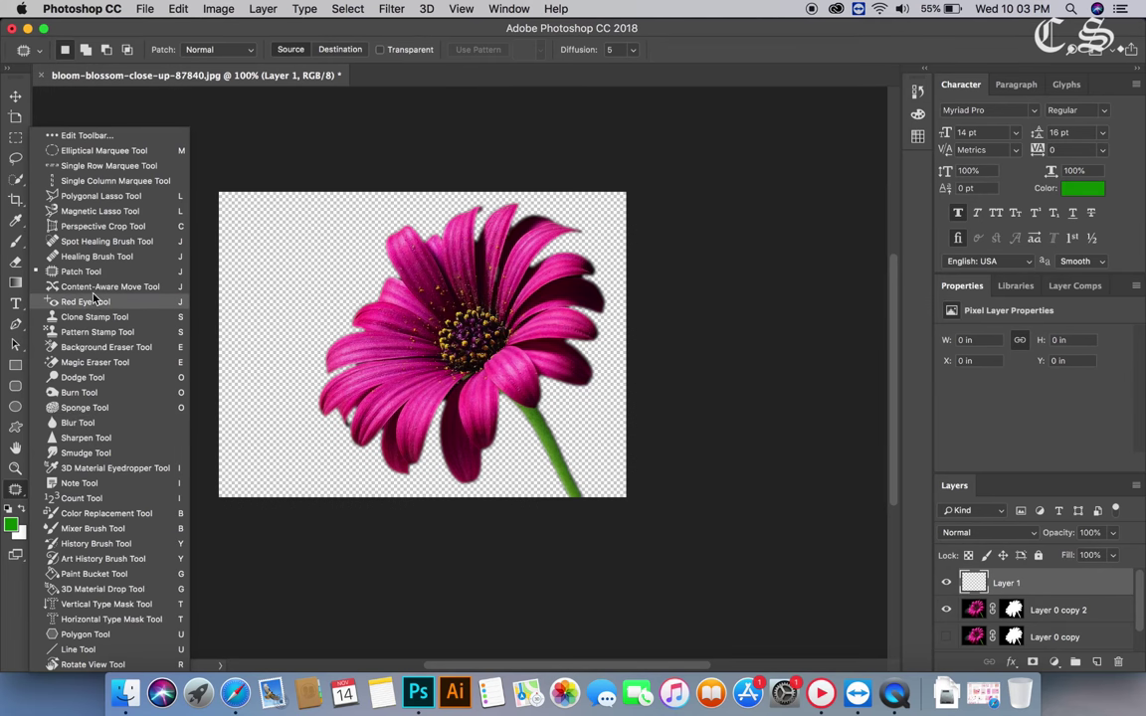
click(93, 574)
click(336, 396)
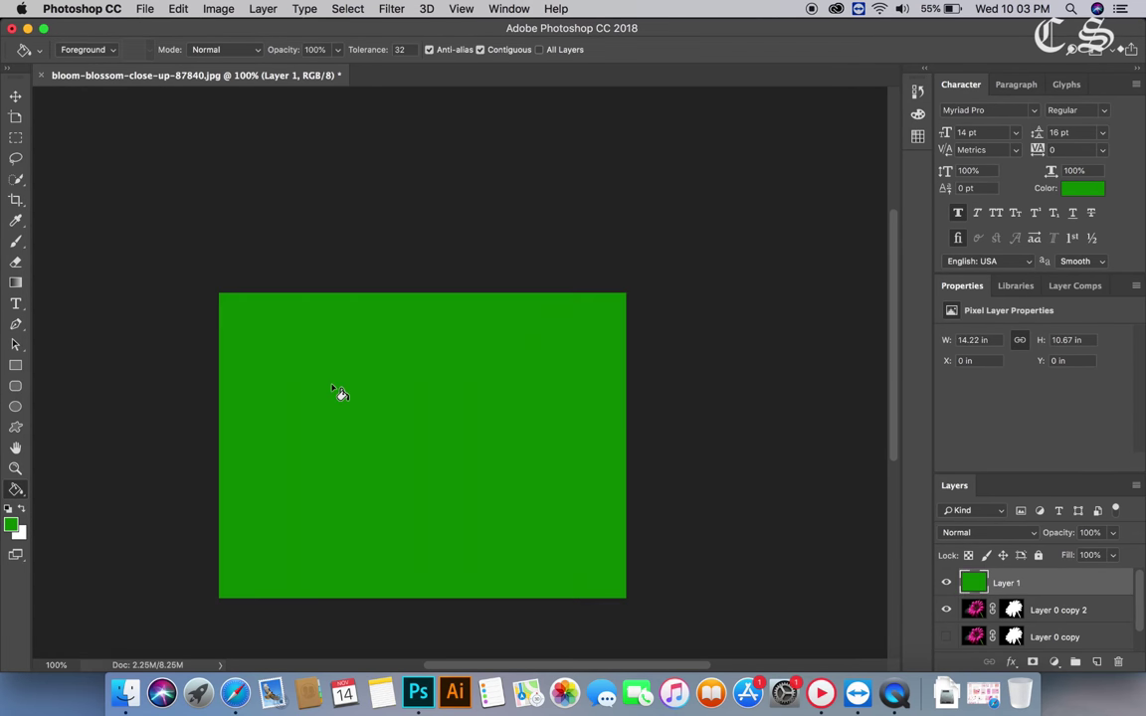
drag(1004, 583, 1043, 617)
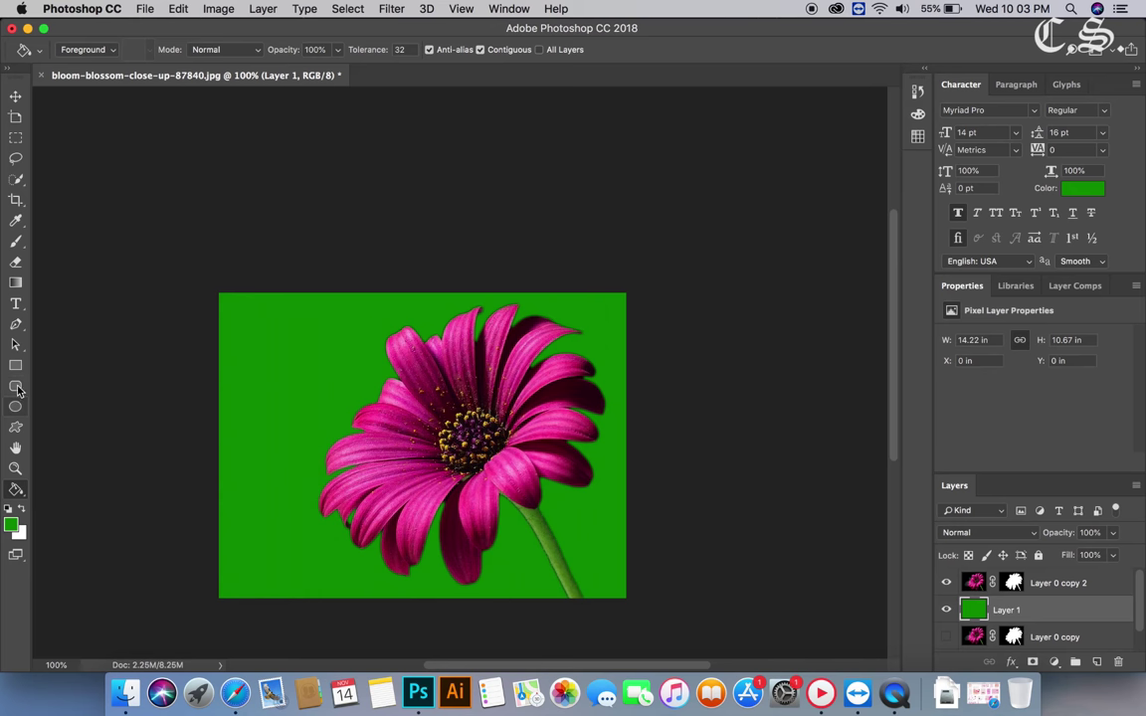
key(z)
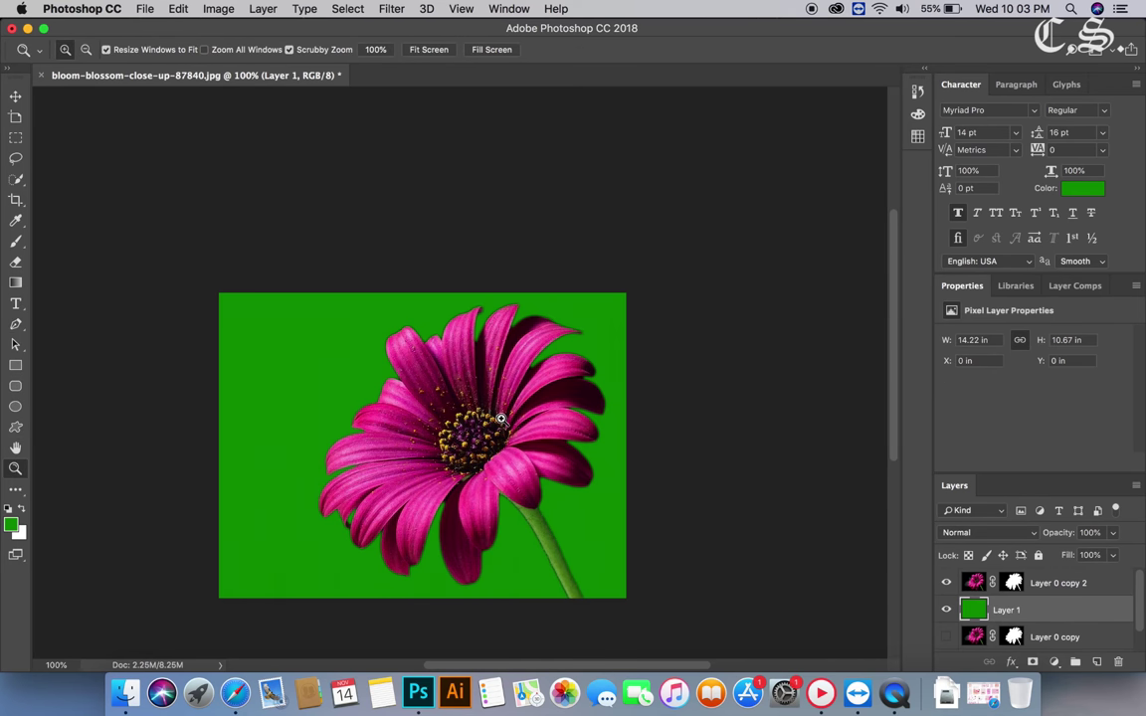
click(501, 419)
scroll(501, 411, down, 2)
scroll(505, 407, down, 3)
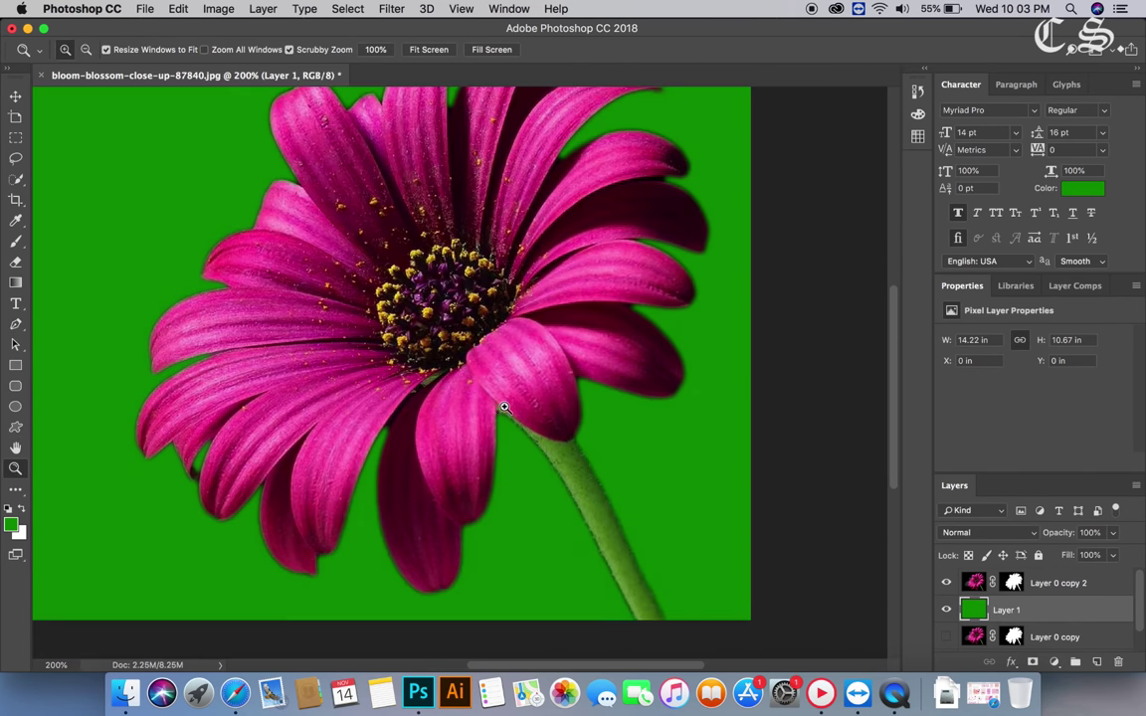
scroll(507, 396, up, 2)
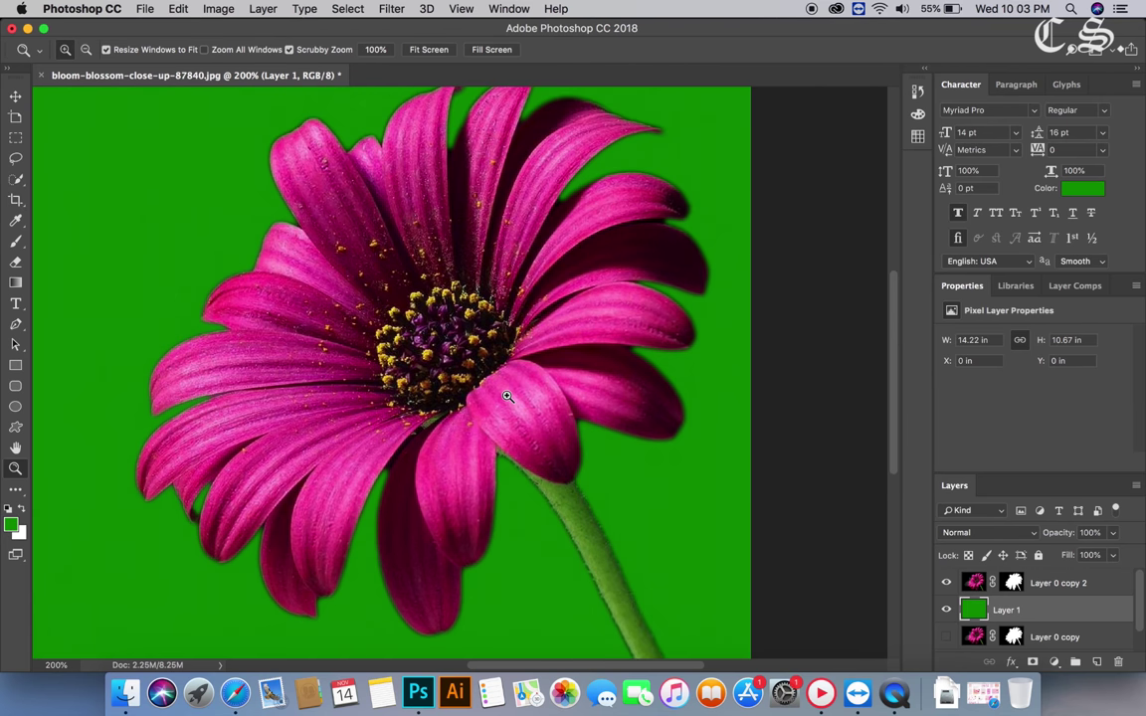
scroll(507, 396, up, 1)
scroll(507, 396, up, 1)
scroll(509, 394, up, 1)
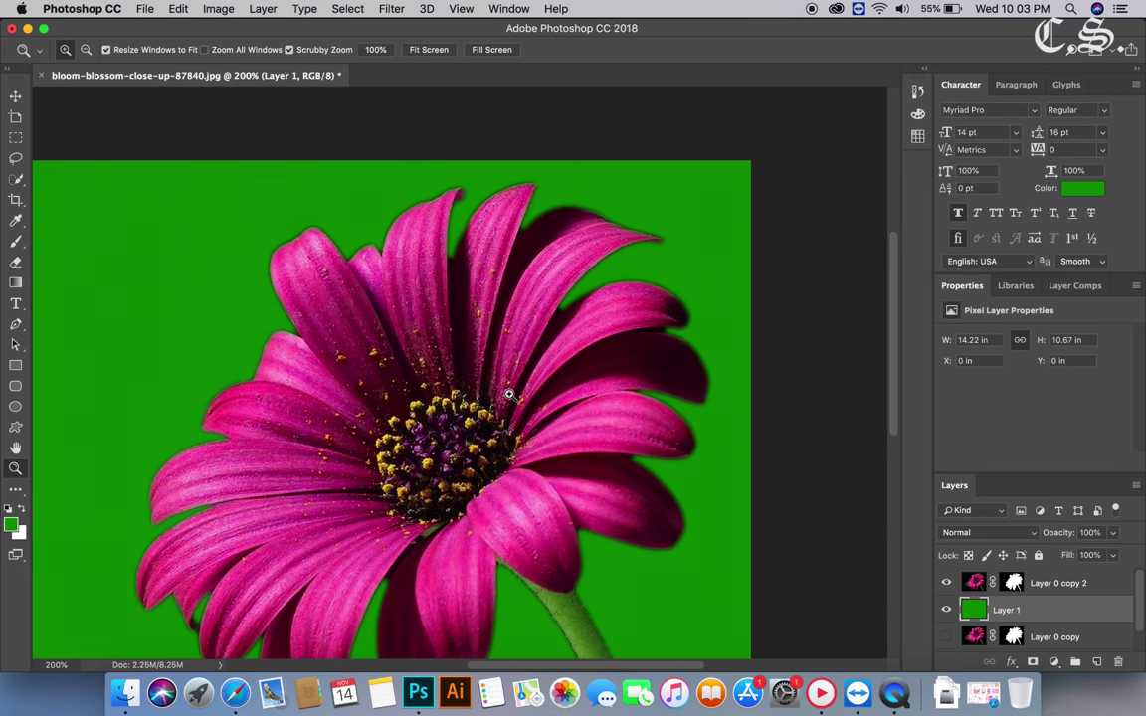
click(605, 332)
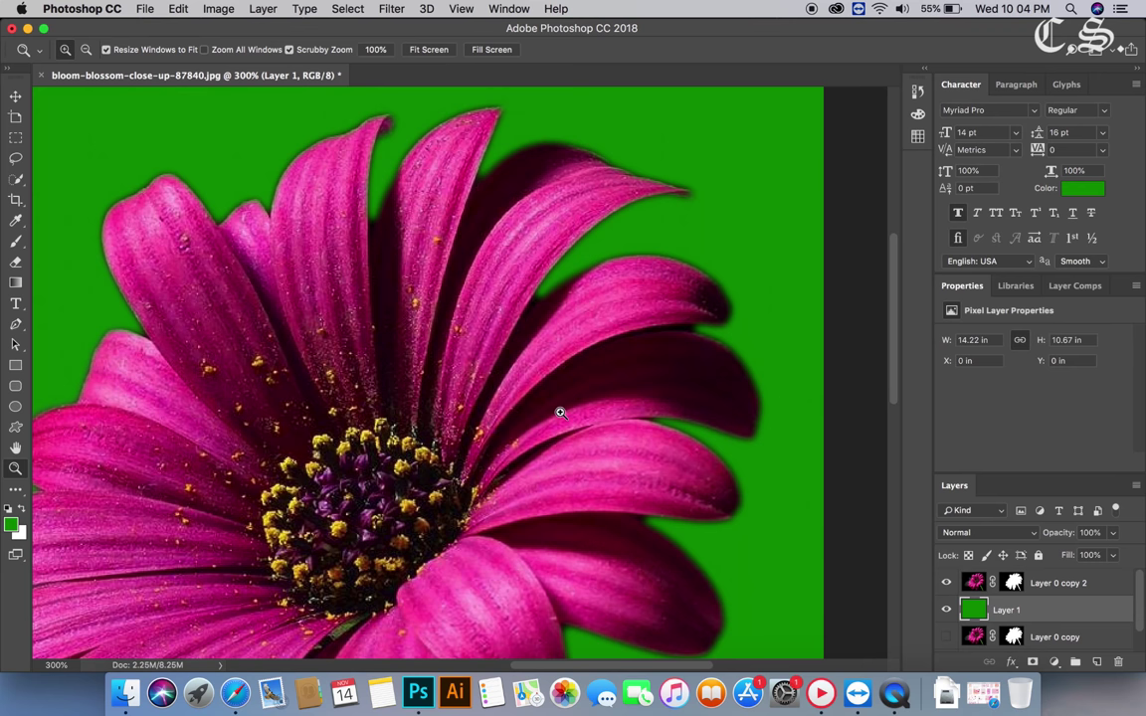
scroll(557, 409, down, 2)
scroll(559, 409, down, 3)
scroll(566, 410, down, 1)
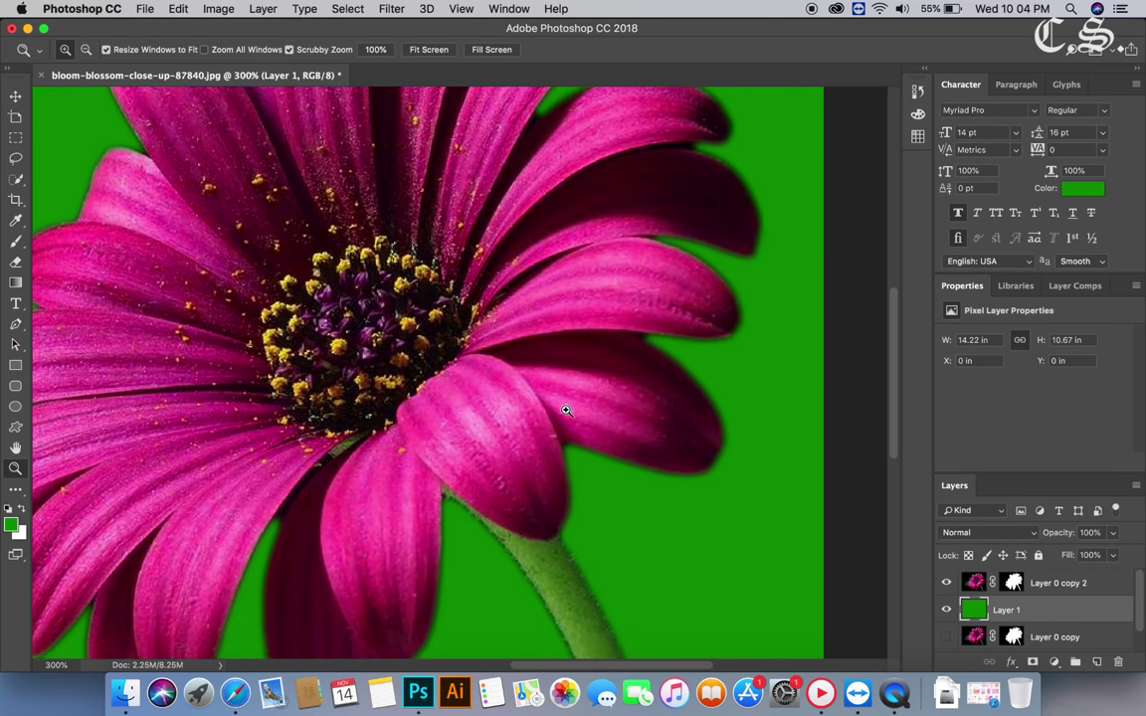
scroll(566, 410, down, 1)
scroll(566, 410, down, 4)
scroll(567, 410, down, 2)
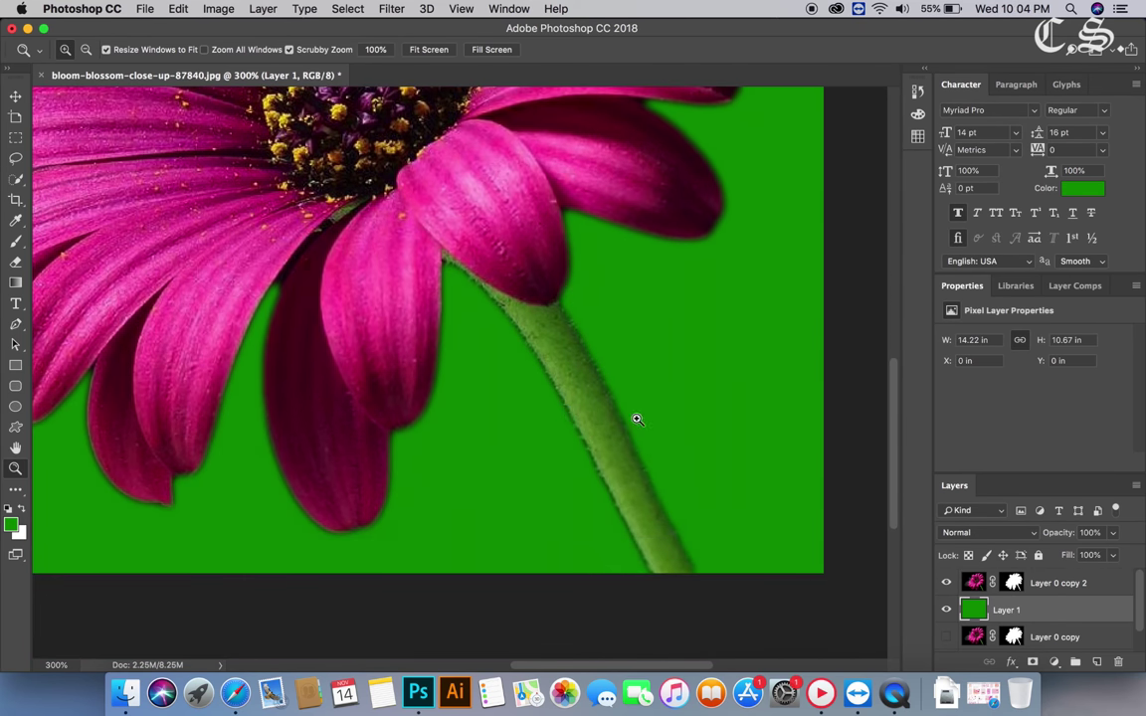
scroll(752, 439, up, 1)
scroll(557, 398, up, 10)
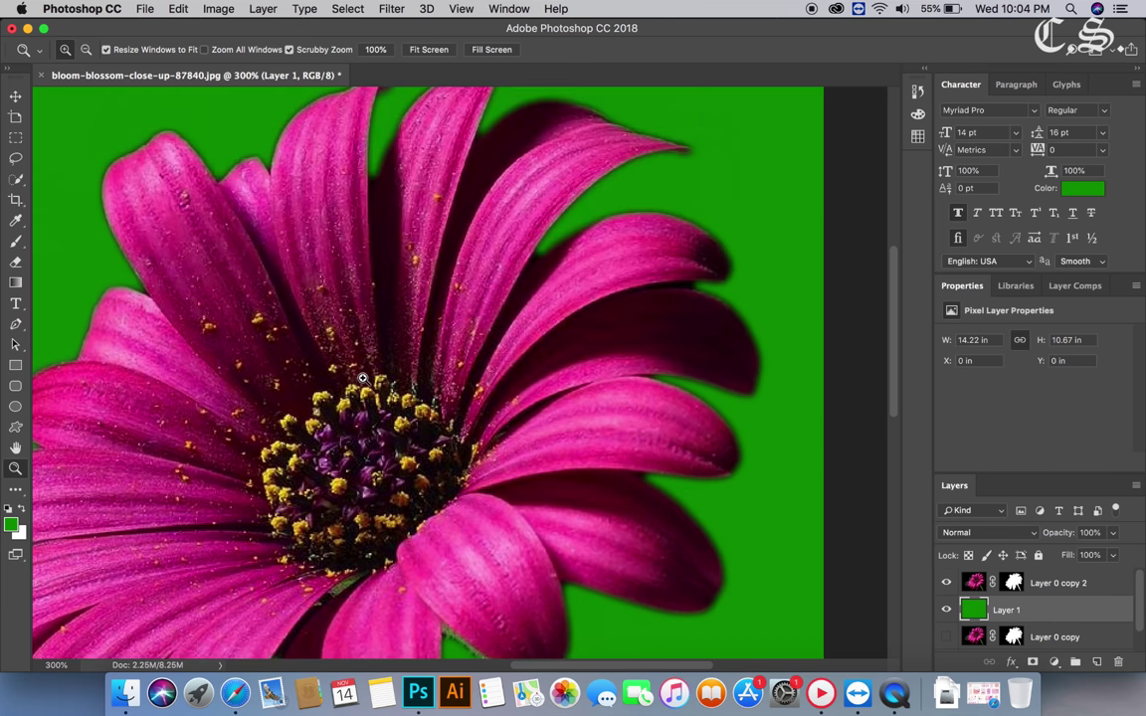
alt+click(206, 468)
alt+click(206, 469)
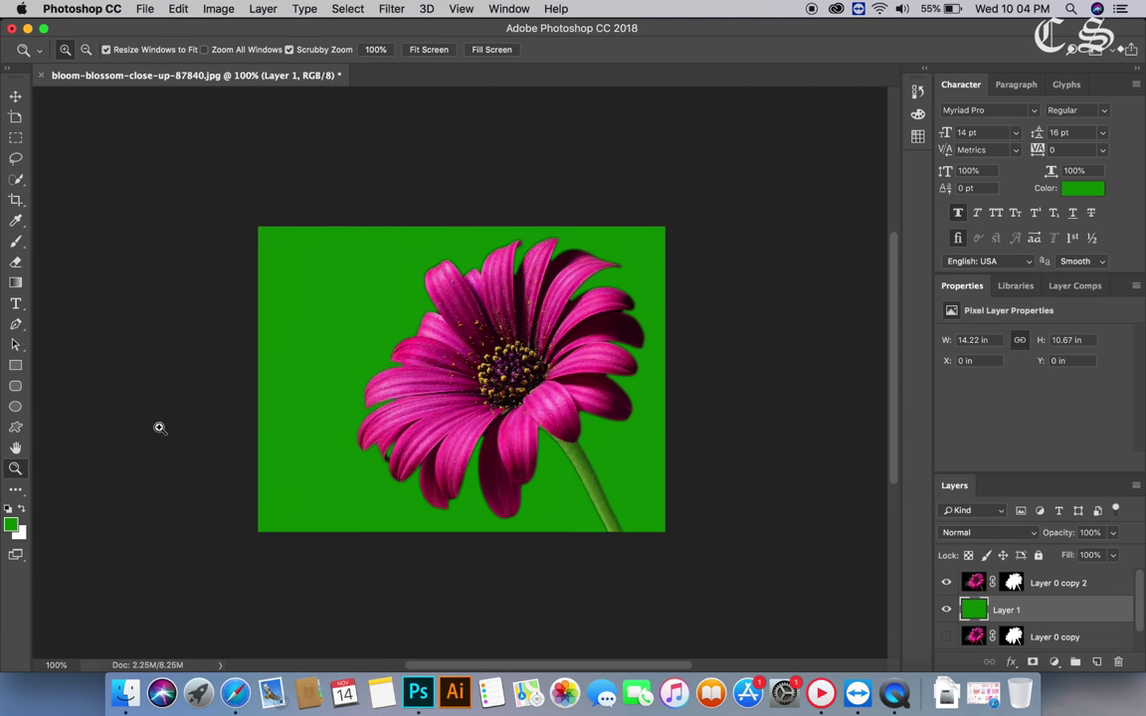